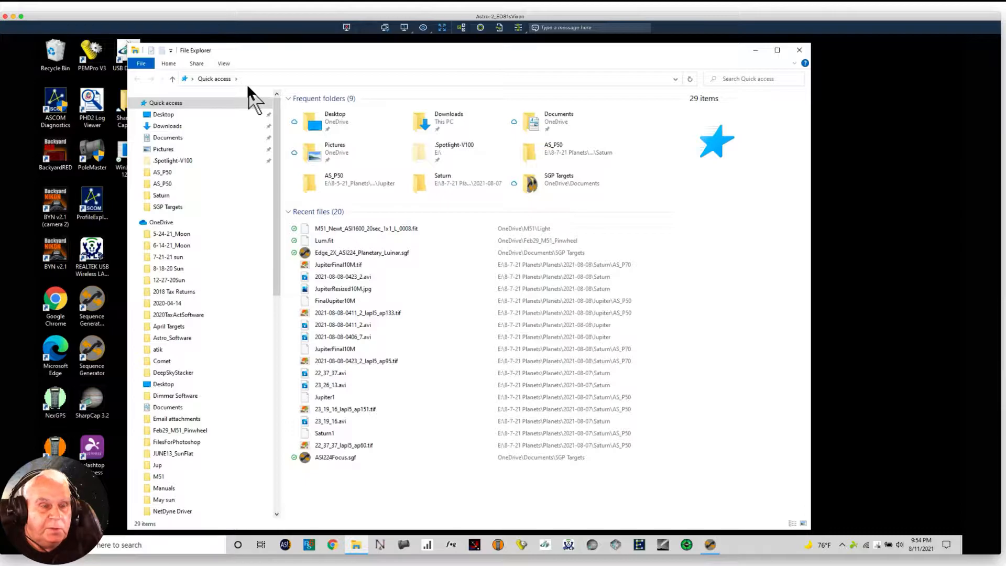
left_click_drag(275, 48, 275, 41)
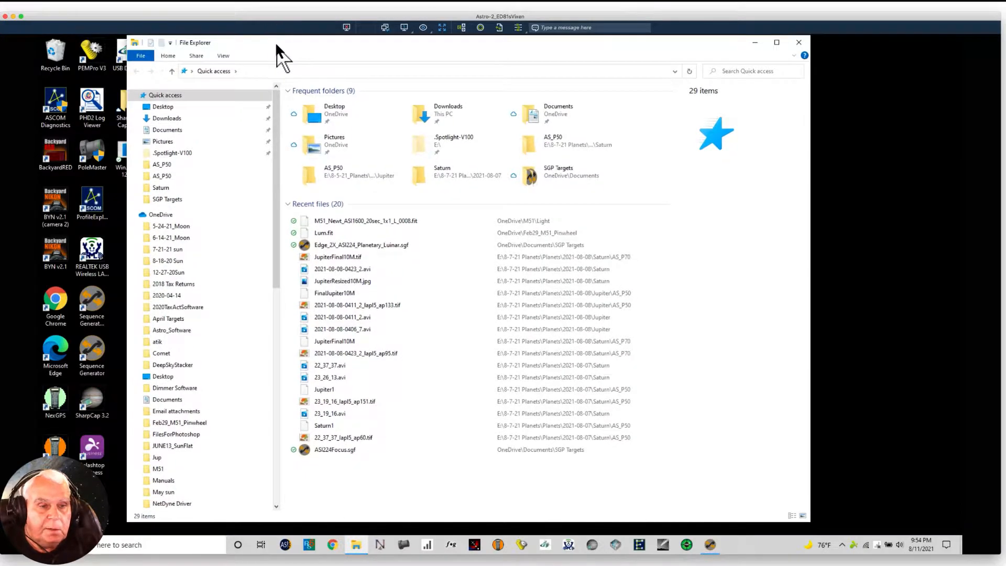
left_click(270, 198)
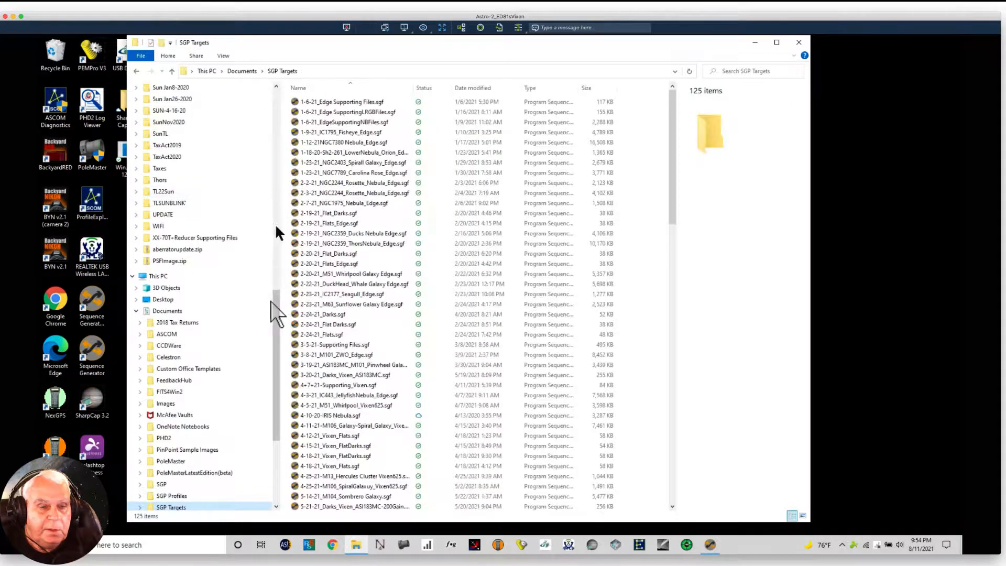
left_click_drag(271, 366, 292, 426)
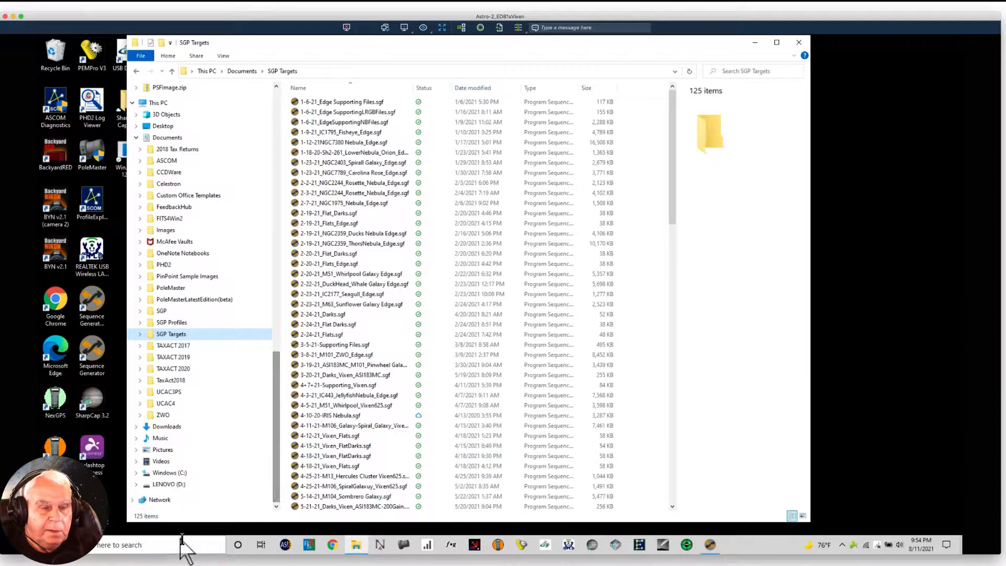
left_click_drag(275, 429, 280, 360)
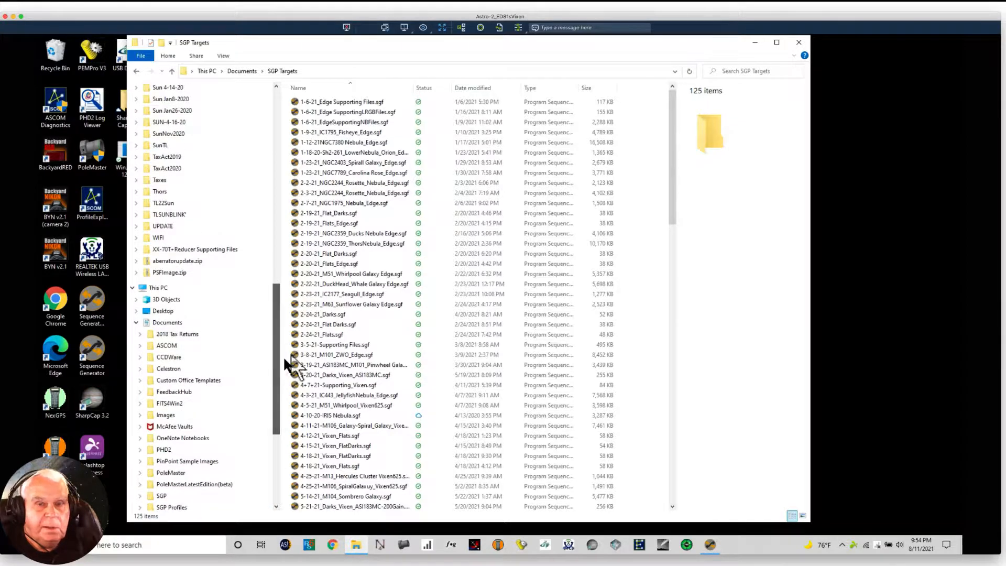
left_click(800, 42)
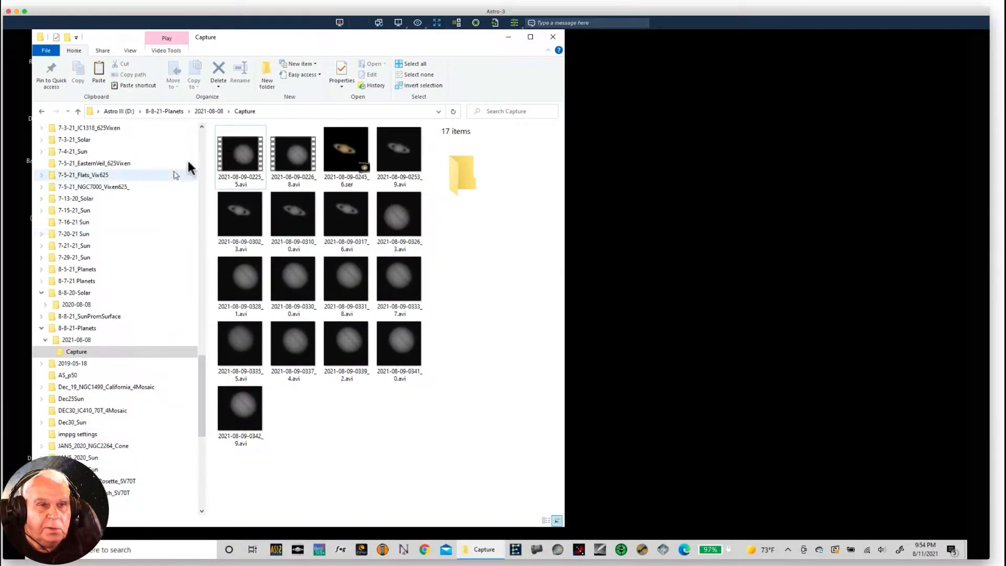
left_click_drag(292, 48, 424, 50)
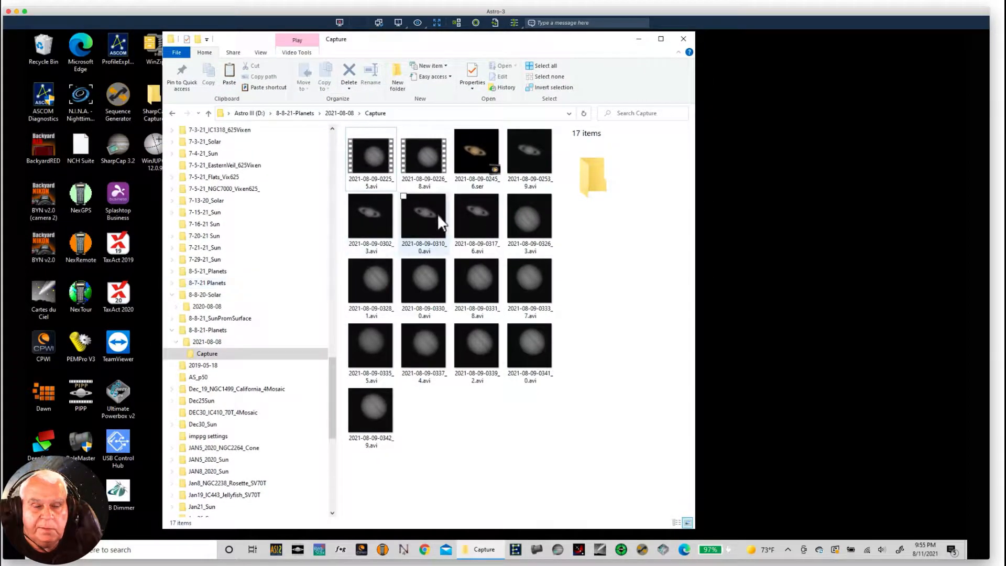
mouse_move(438, 215)
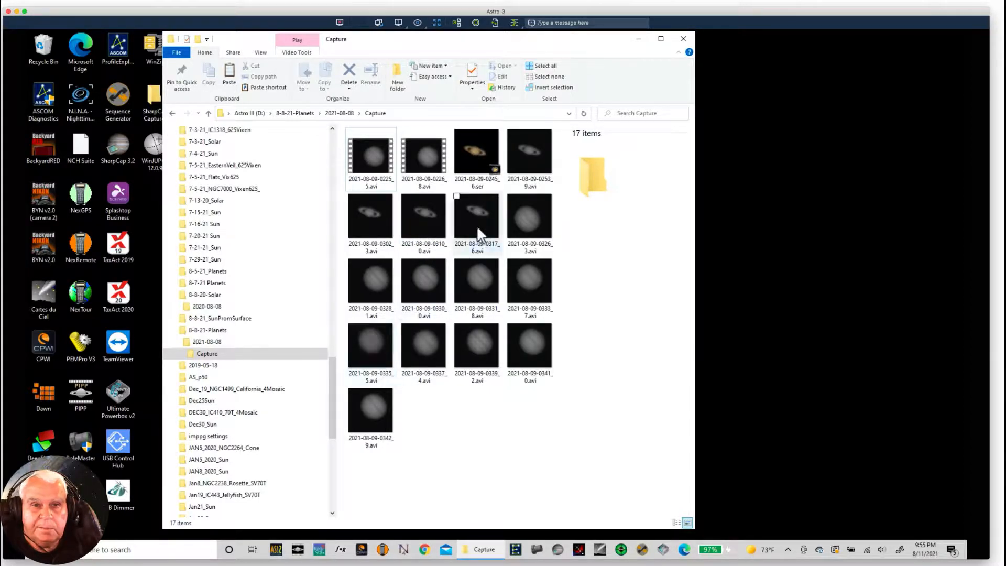
double_click(476, 223)
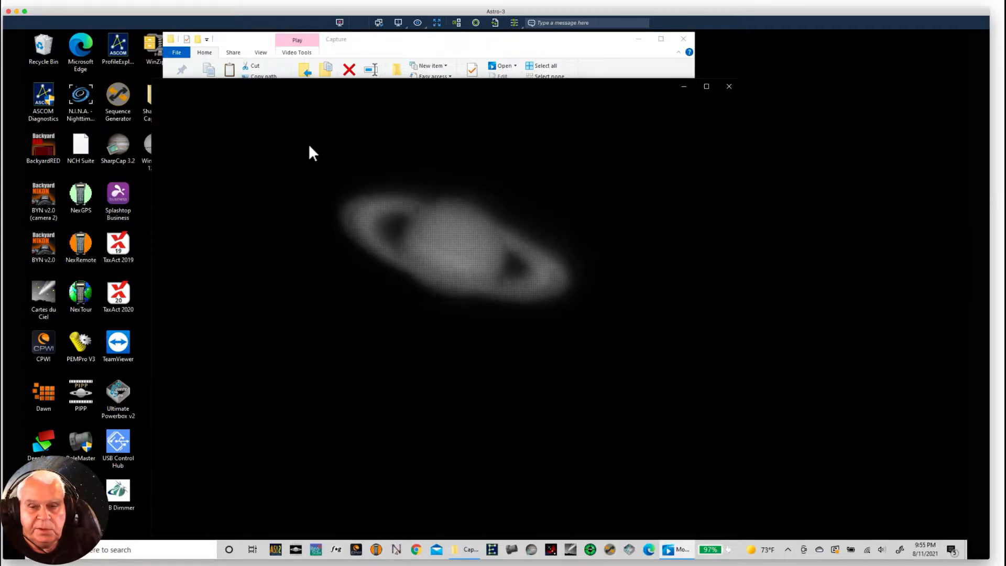
mouse_move(309, 144)
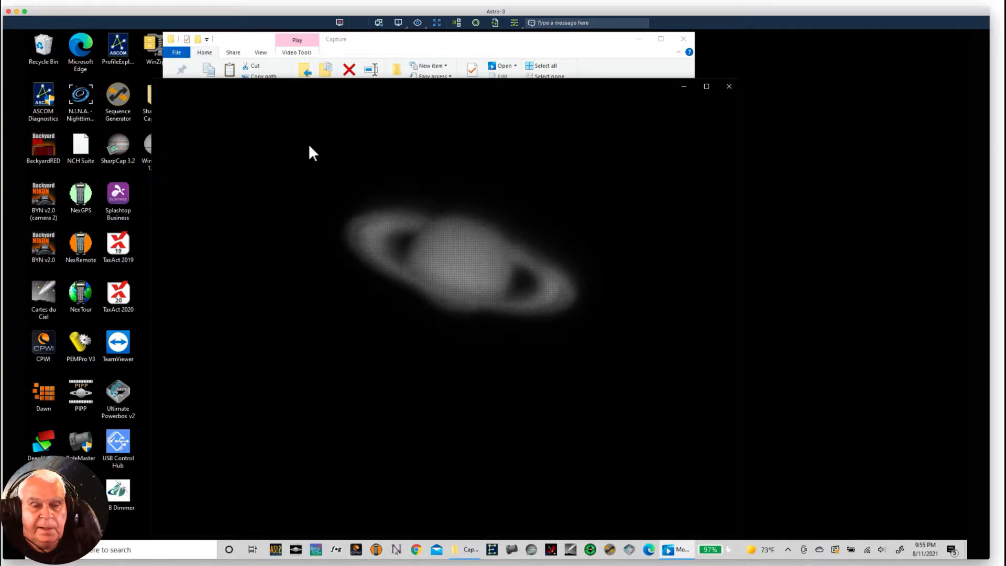
left_click(683, 40)
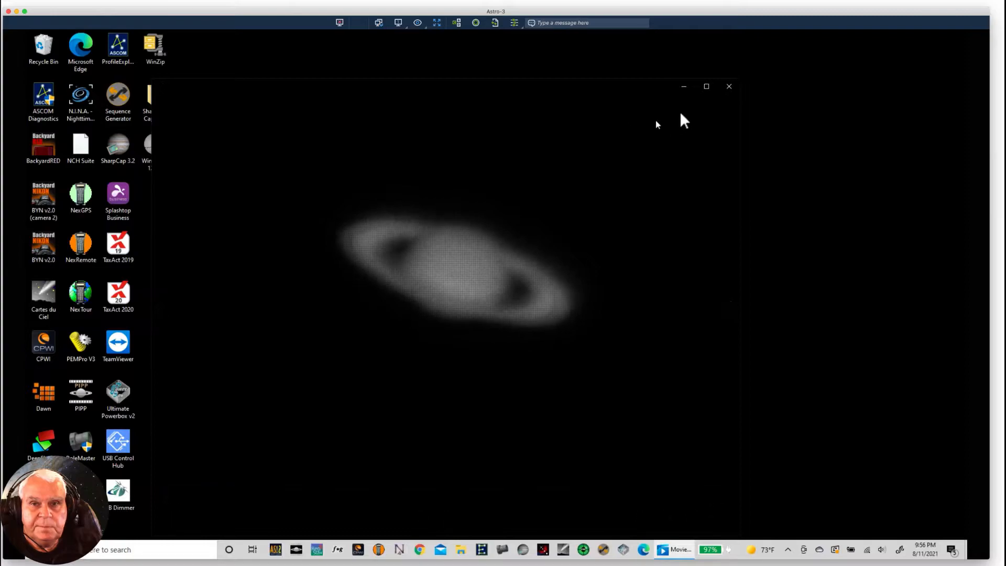
left_click(726, 86)
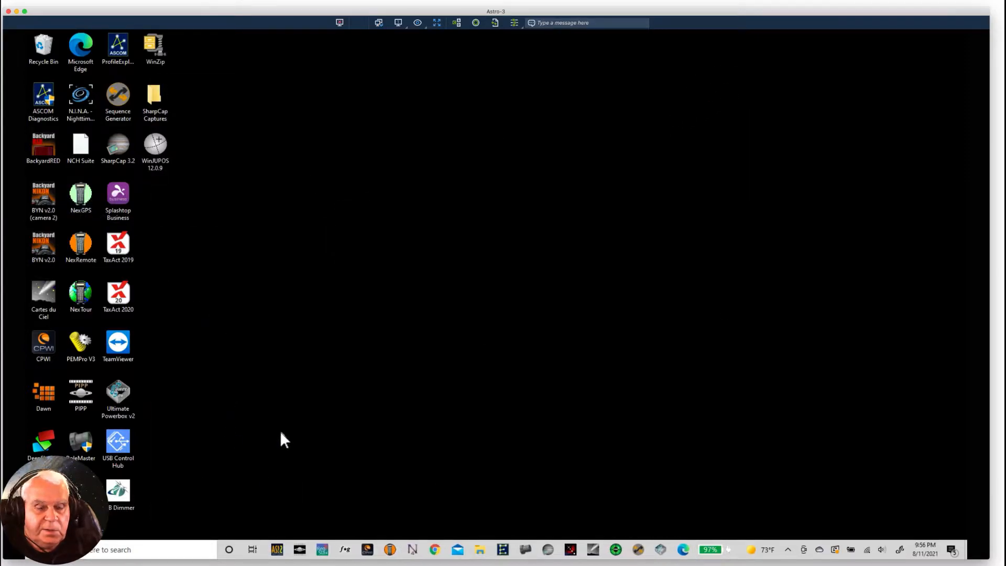
left_click(277, 550)
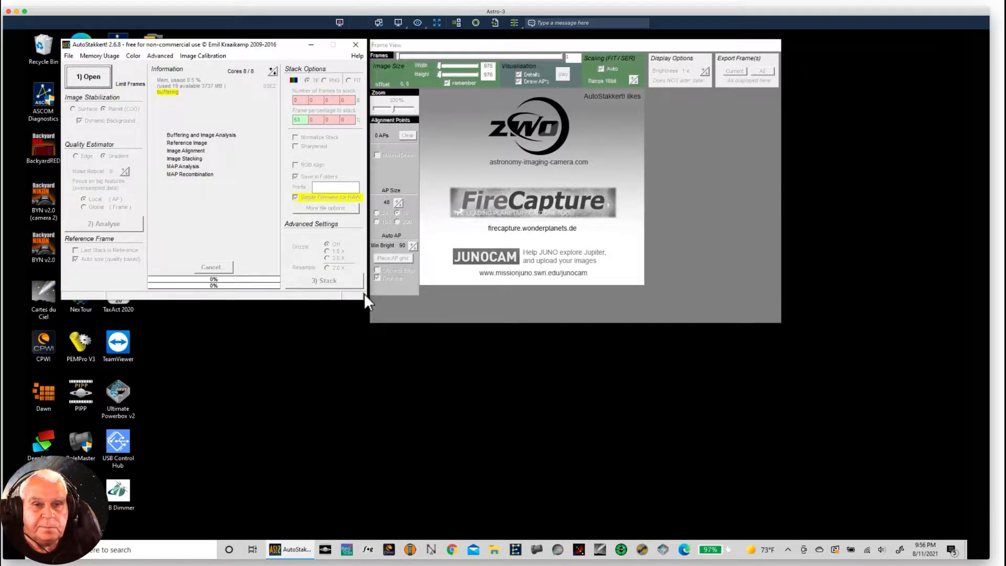
left_click(89, 80)
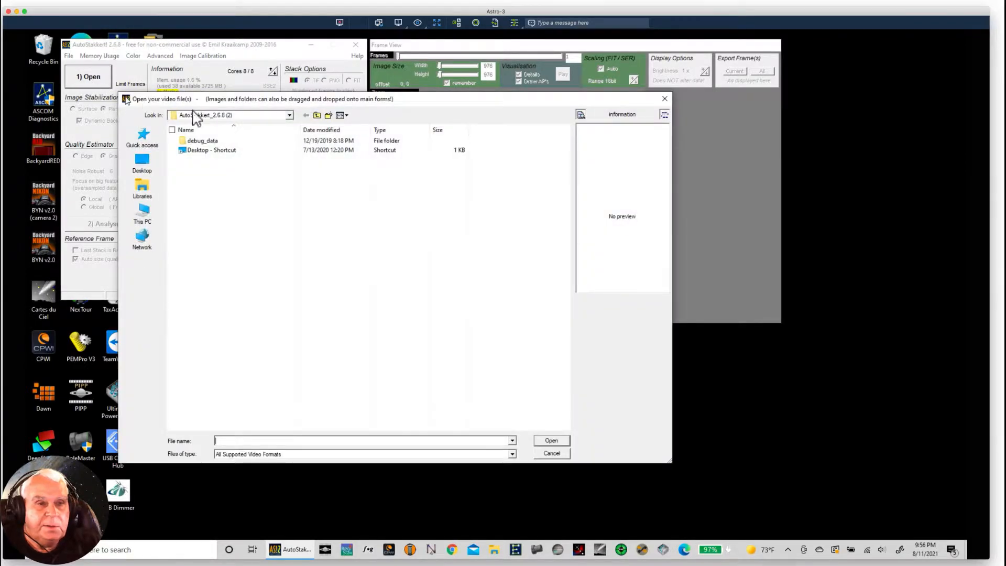
left_click(289, 115)
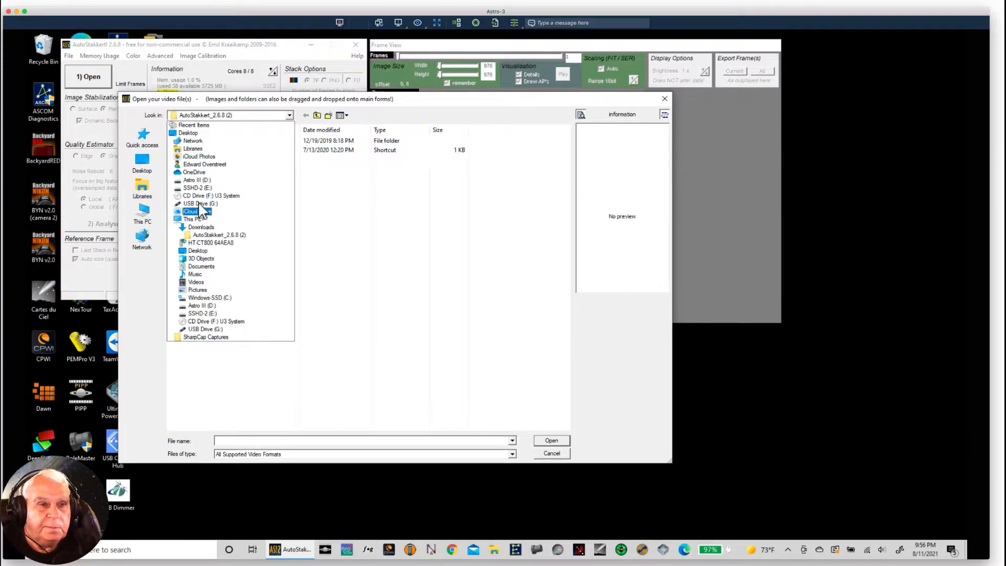
left_click(195, 180)
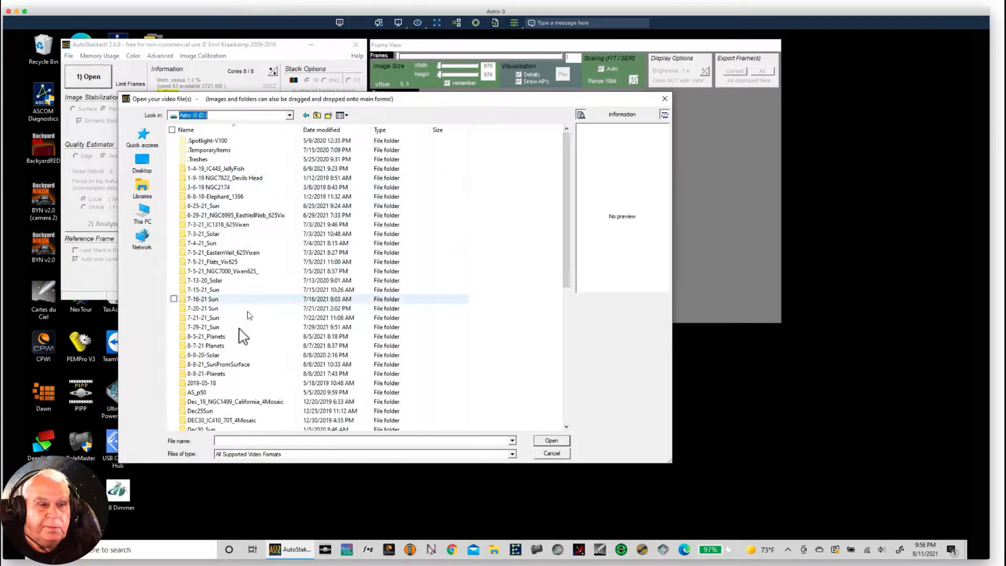
double_click(189, 373)
double_click(196, 144)
double_click(196, 142)
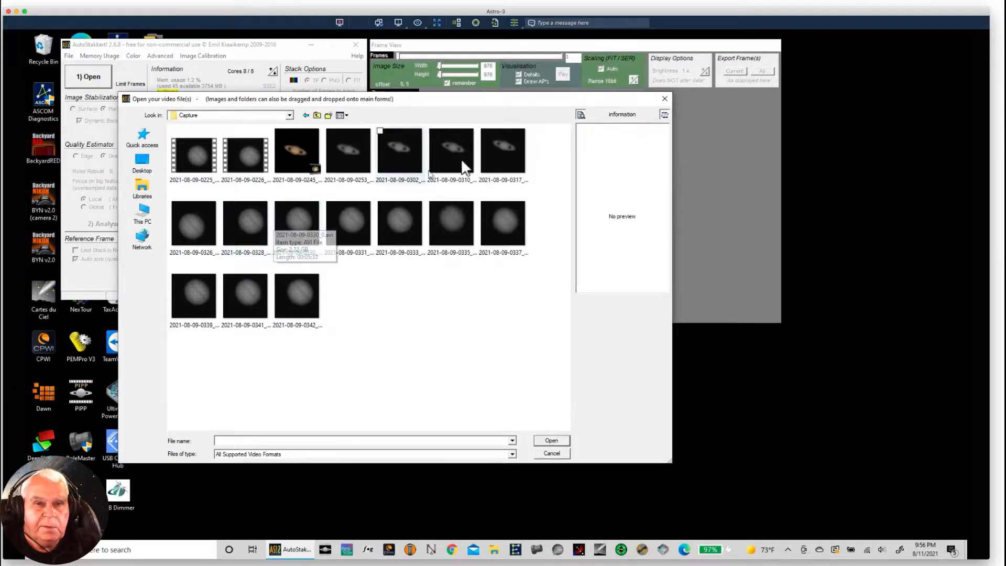
left_click(492, 157)
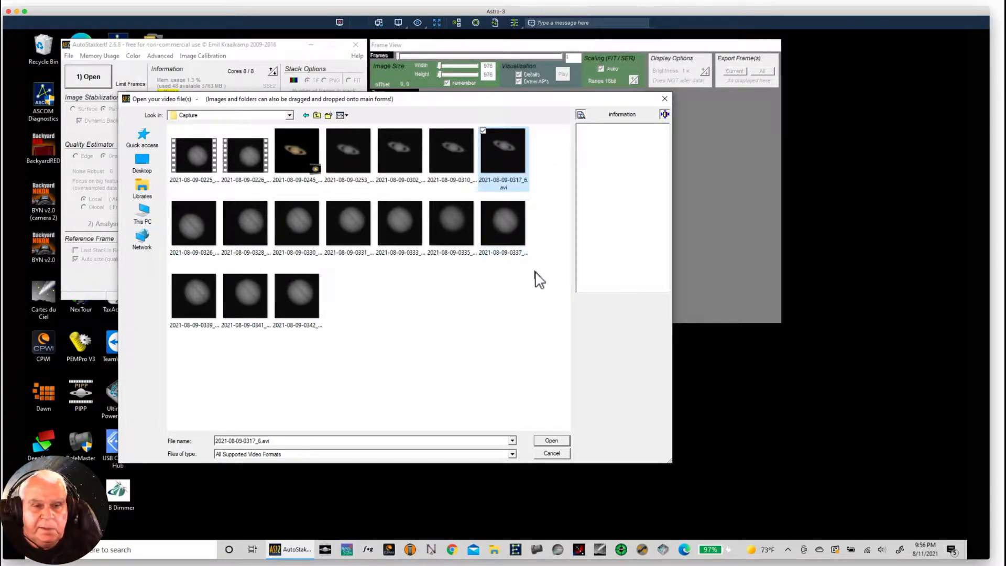
left_click(547, 440)
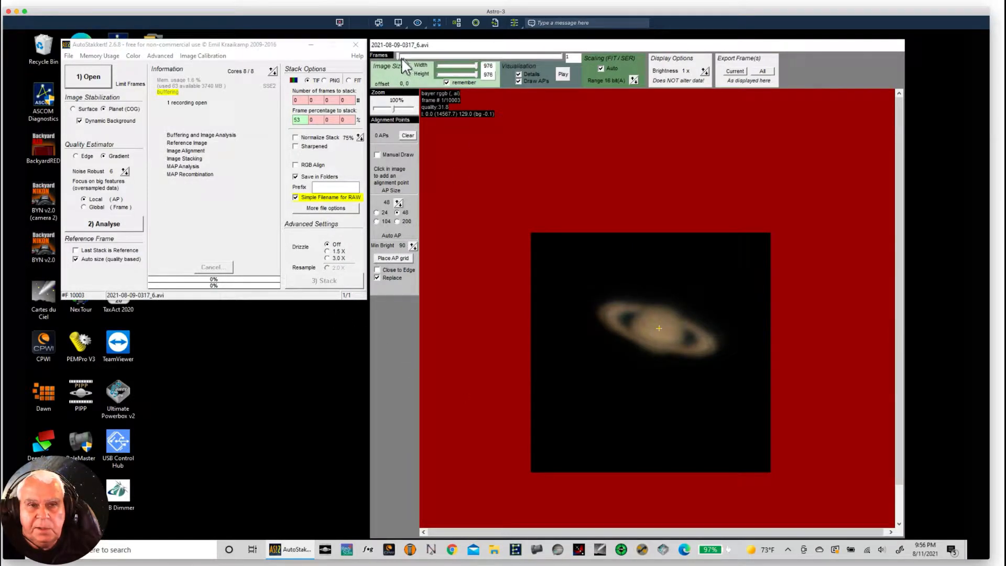
- Preview the loaded frames, analyse their quality, and show the frame at about the midpoint of the quality graph
left_click_drag(400, 56, 520, 58)
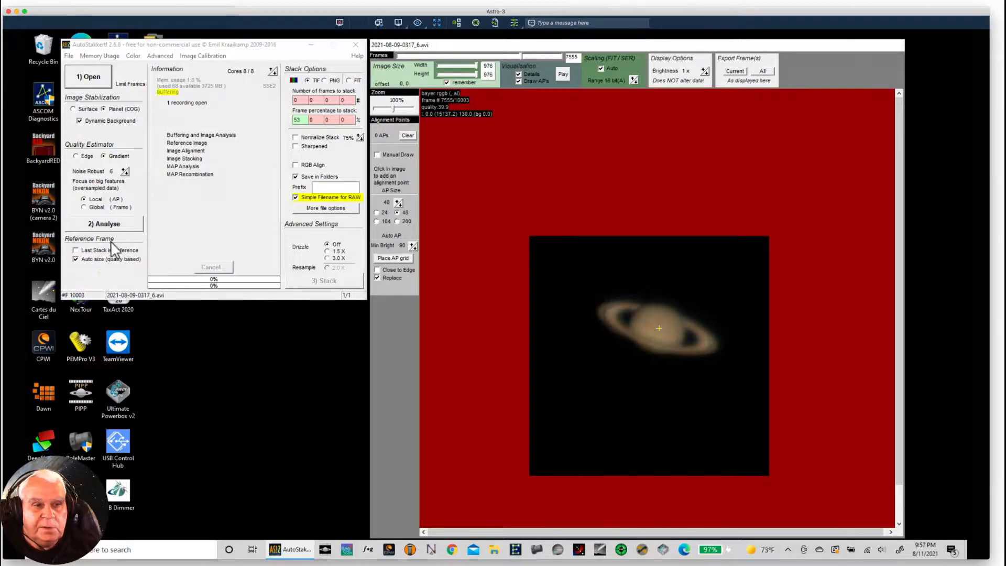
left_click(105, 224)
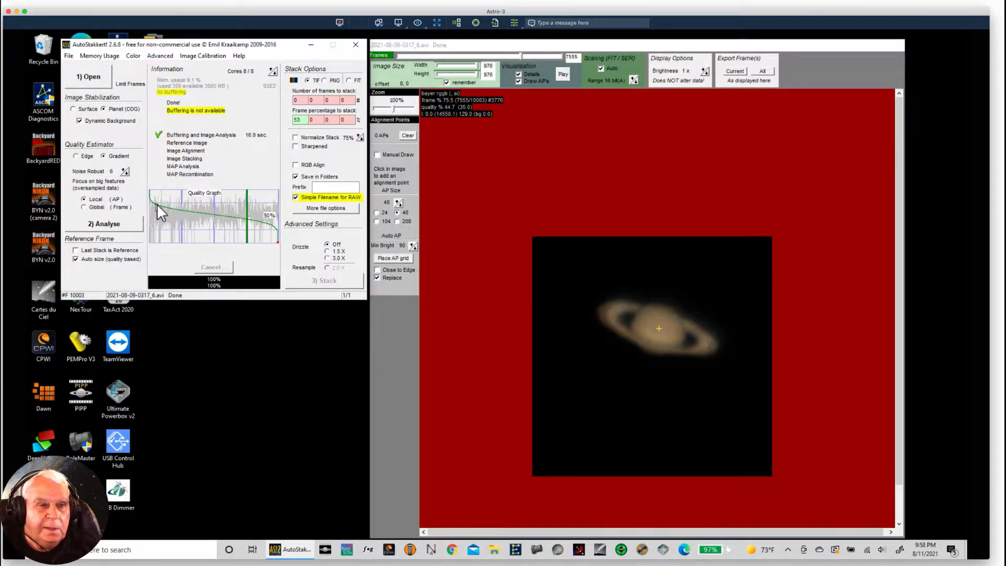
left_click(213, 215)
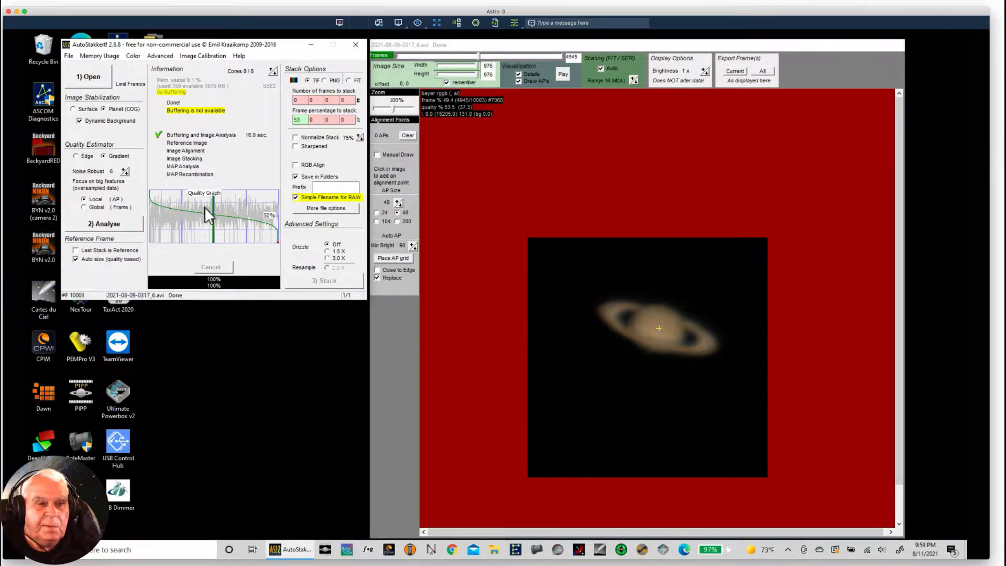
- Set the first frame percentage to stack to 40, keeping Simple Filename for RAW enabled
double_click(304, 119)
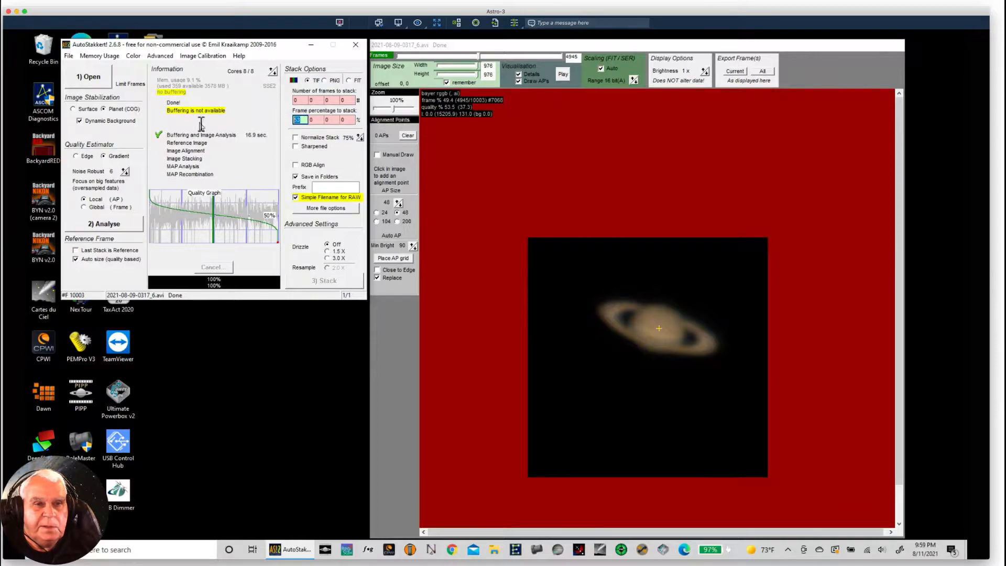
type("40")
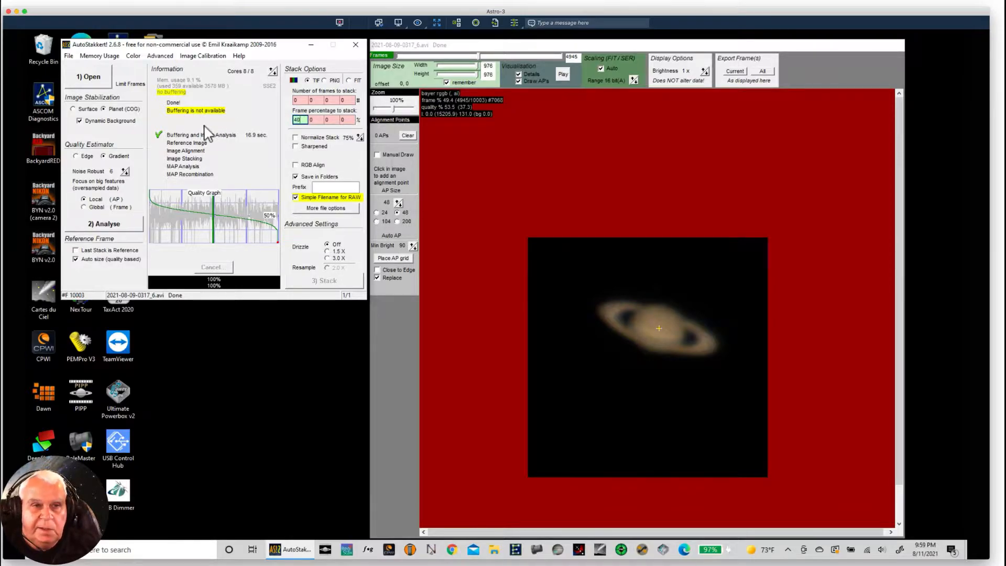
left_click(296, 198)
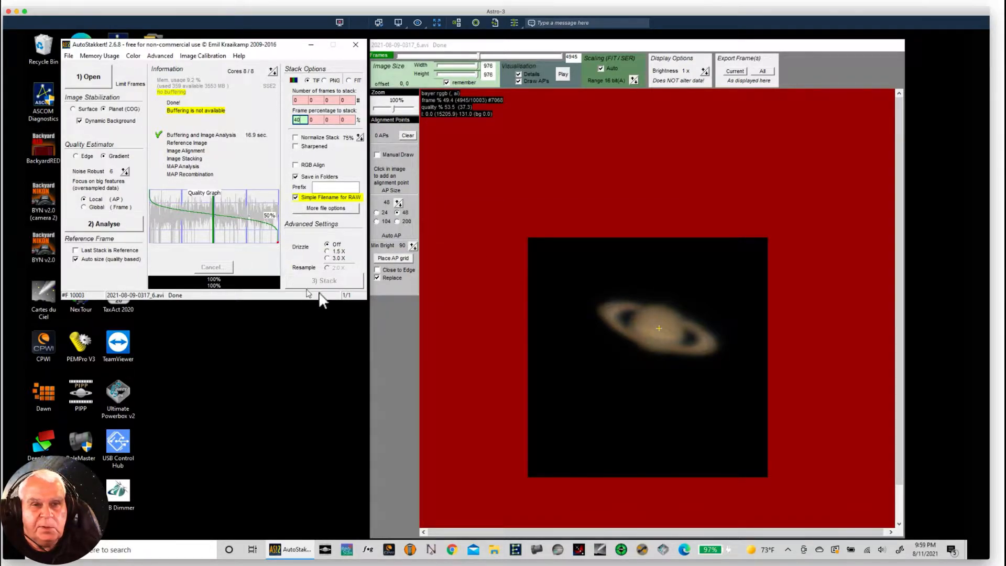
- Place an automatic alignment point grid on Saturn and add size 48 points by hand around the rings and across the disc
left_click(565, 299)
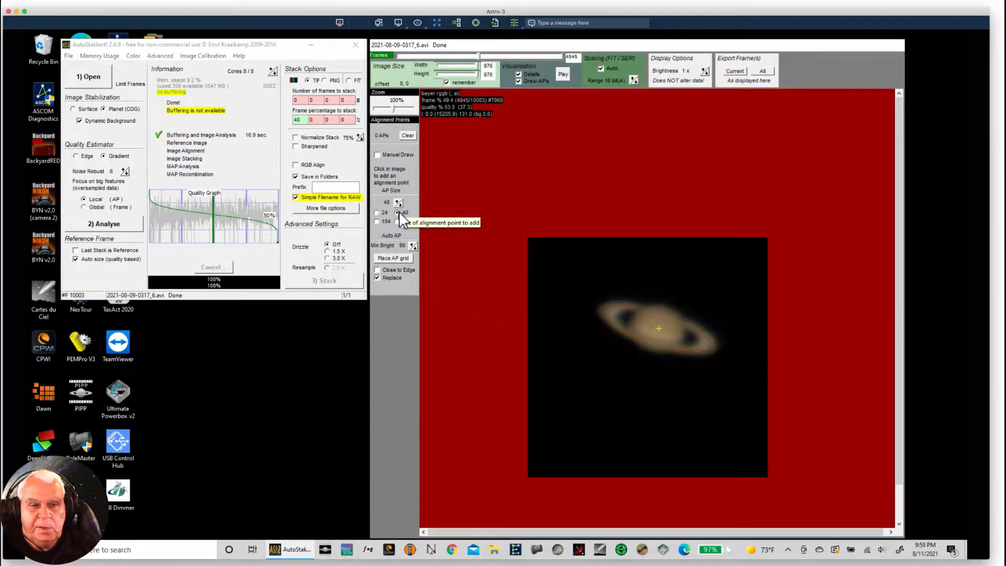
left_click(390, 259)
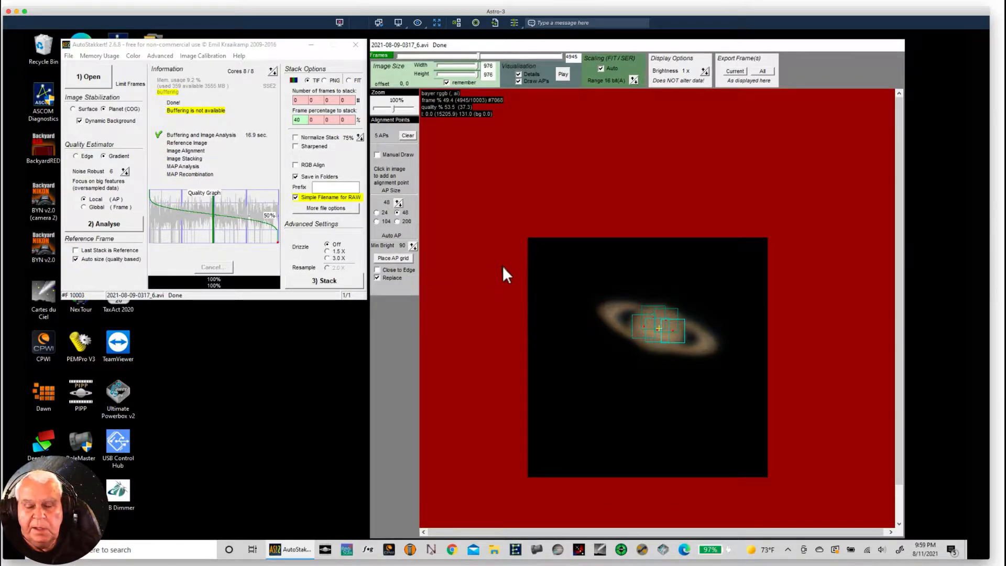
left_click(631, 303)
left_click(622, 304)
left_click(604, 310)
left_click(634, 329)
left_click(696, 324)
left_click(707, 335)
left_click(701, 346)
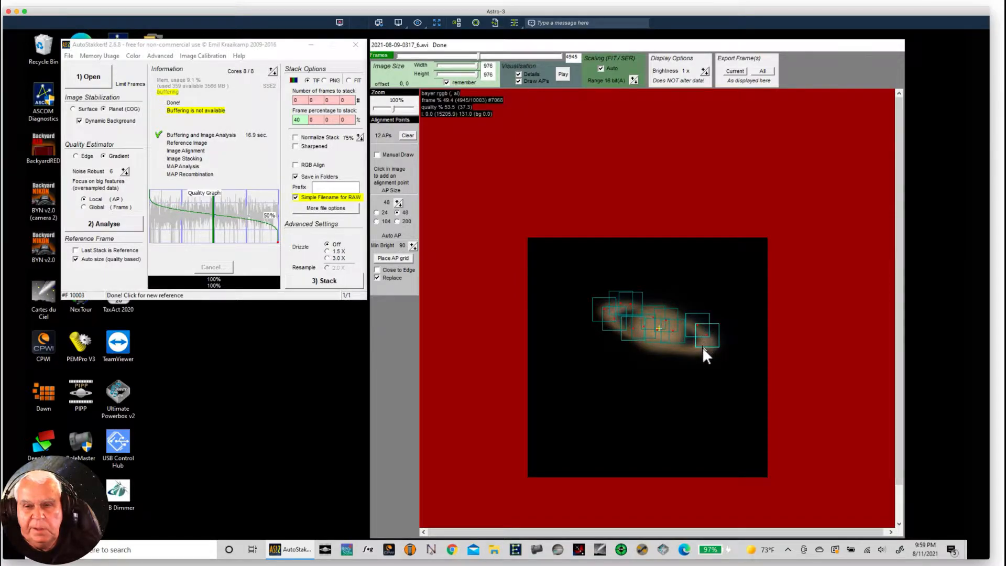
left_click(680, 350)
left_click(662, 348)
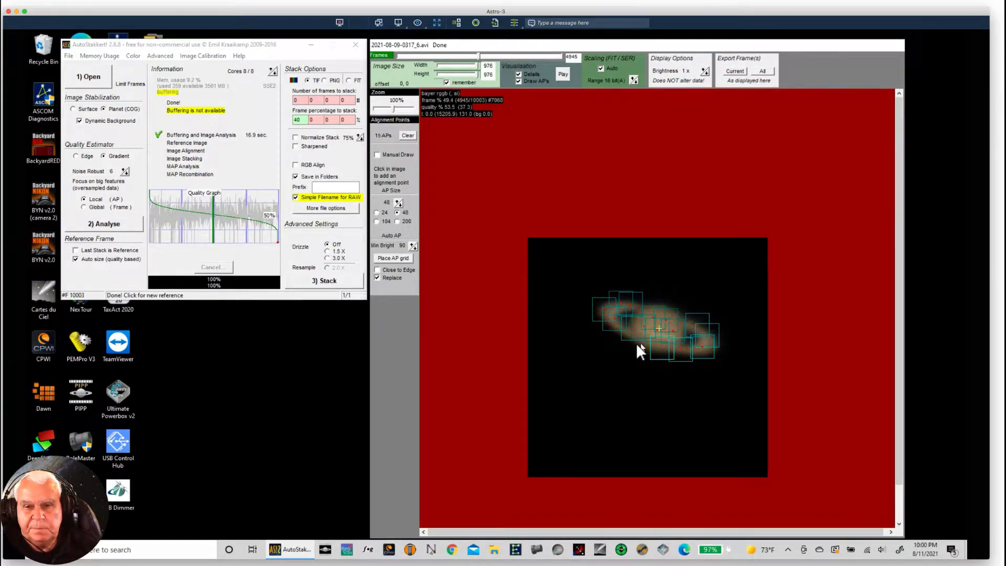
left_click(603, 317)
left_click(604, 304)
left_click(642, 296)
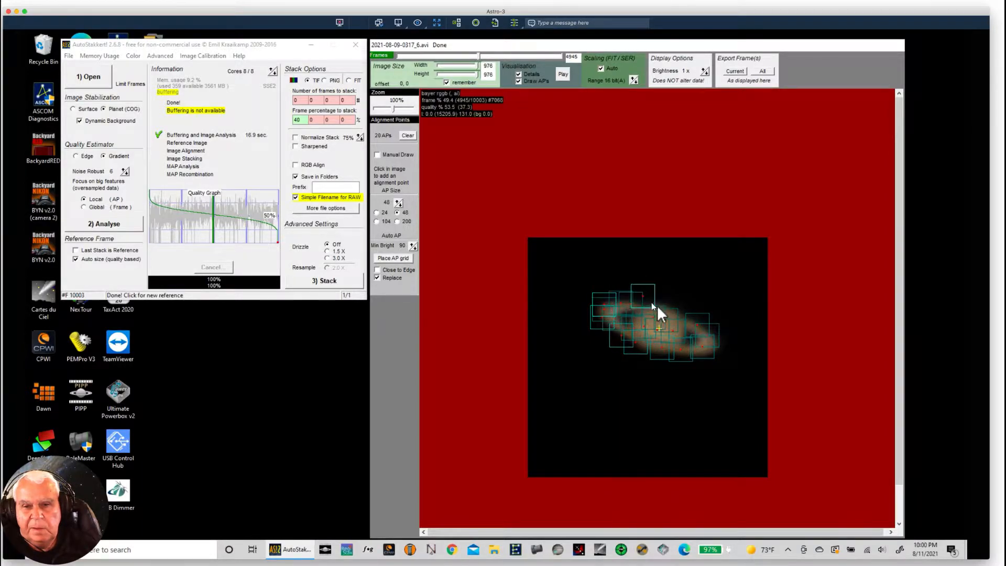
left_click(682, 314)
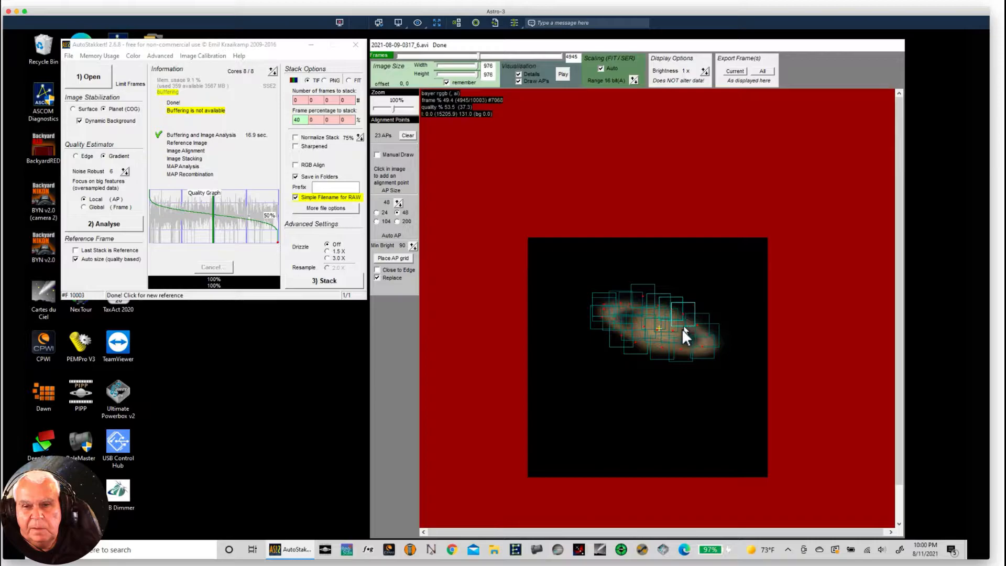
left_click(655, 325)
left_click(643, 319)
left_click(632, 314)
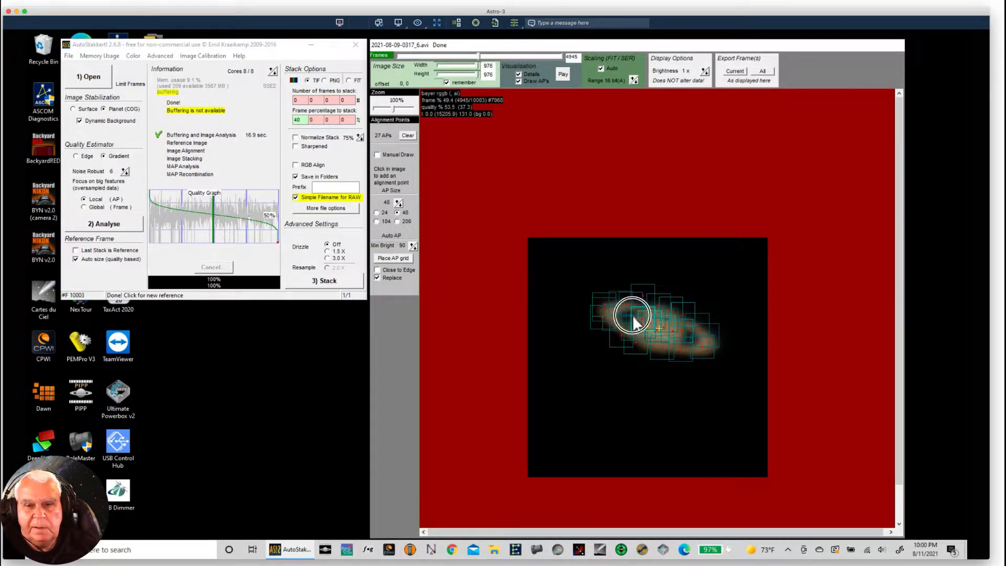
- Stack the Saturn recording using the chosen frame percentage and alignment points
left_click(326, 281)
left_click(325, 281)
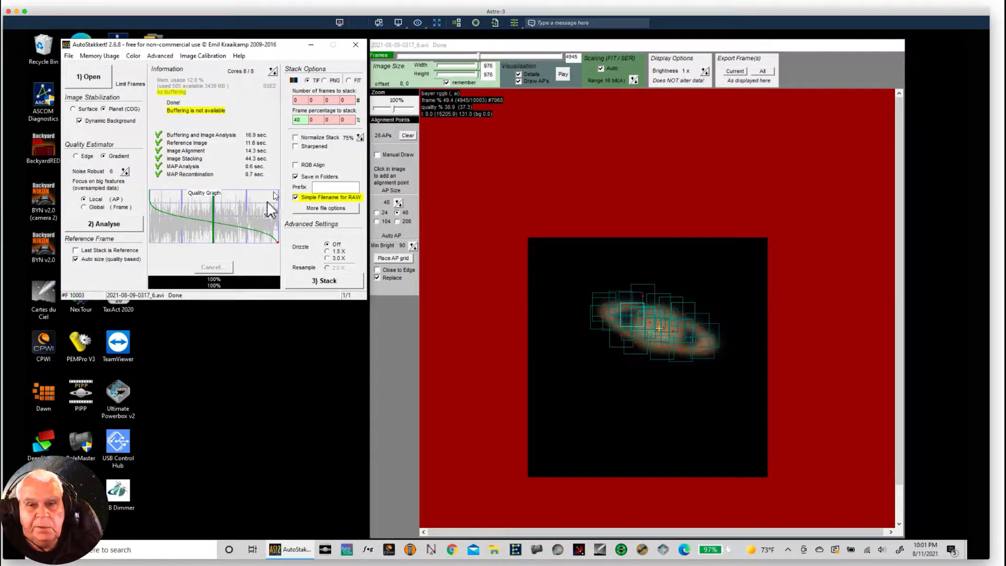
left_click(454, 200)
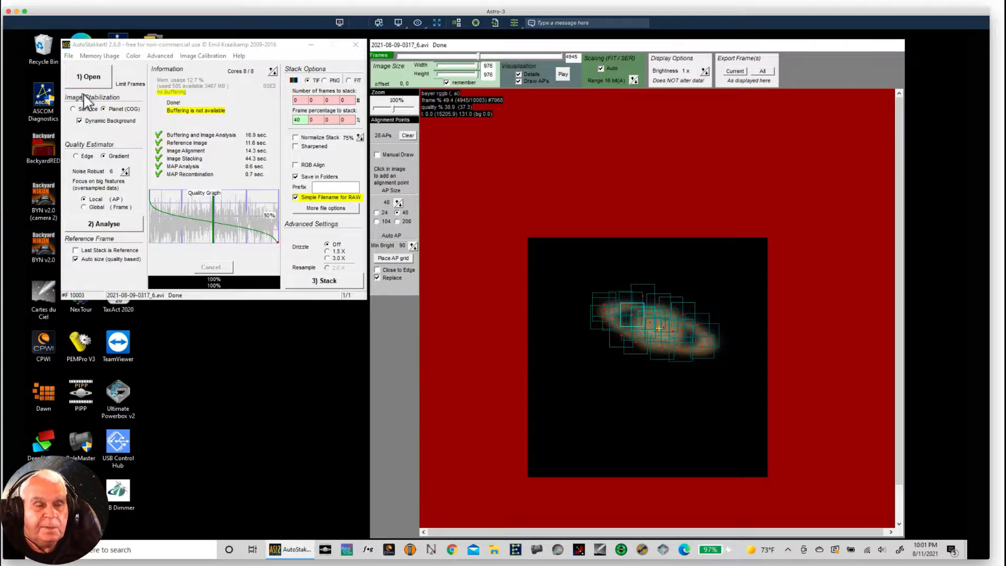
left_click(68, 55)
mouse_move(97, 56)
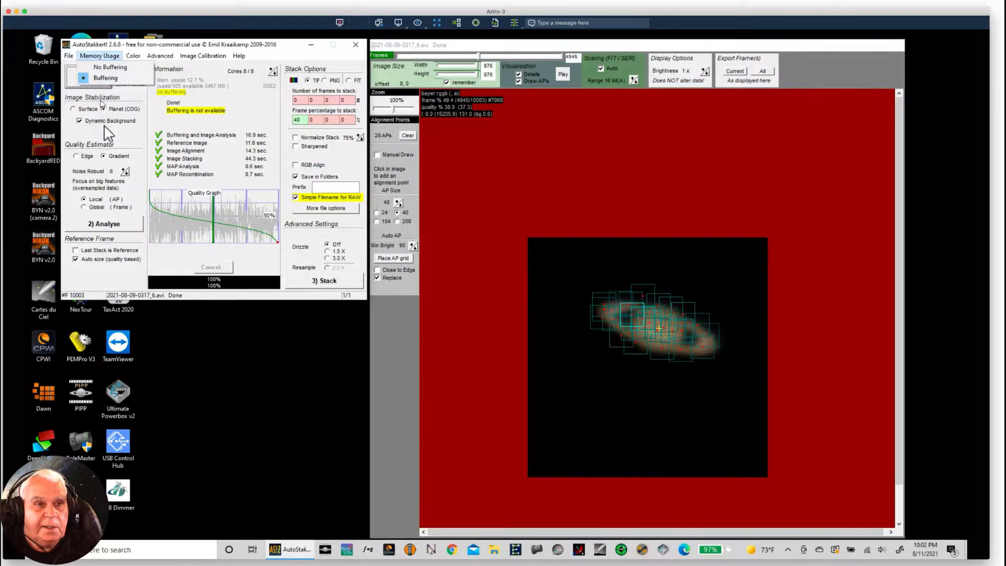
left_click(70, 56)
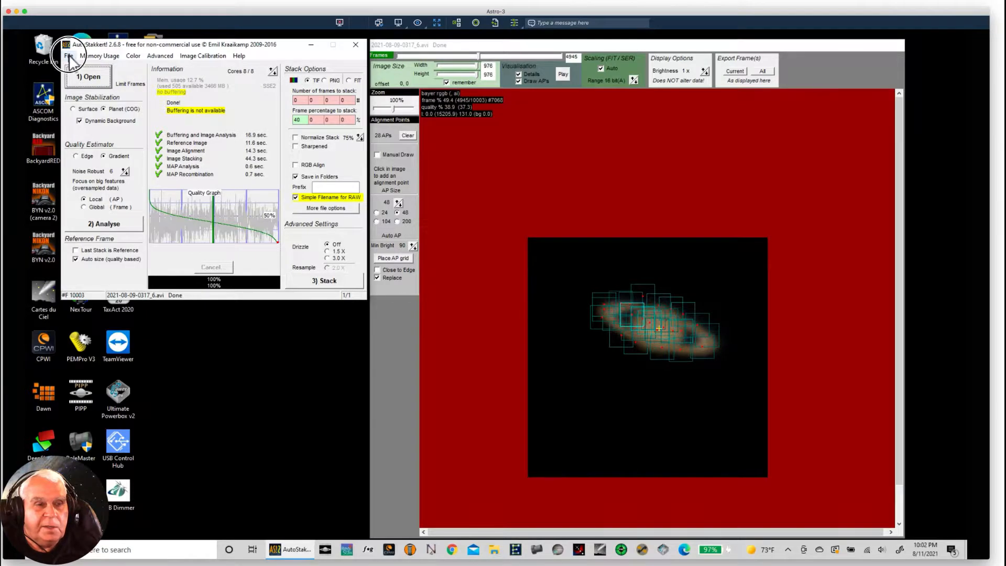
- Exit AutoStakkert and launch RegiStax 6 for sharpening the stacked image
left_click(68, 55)
left_click(80, 147)
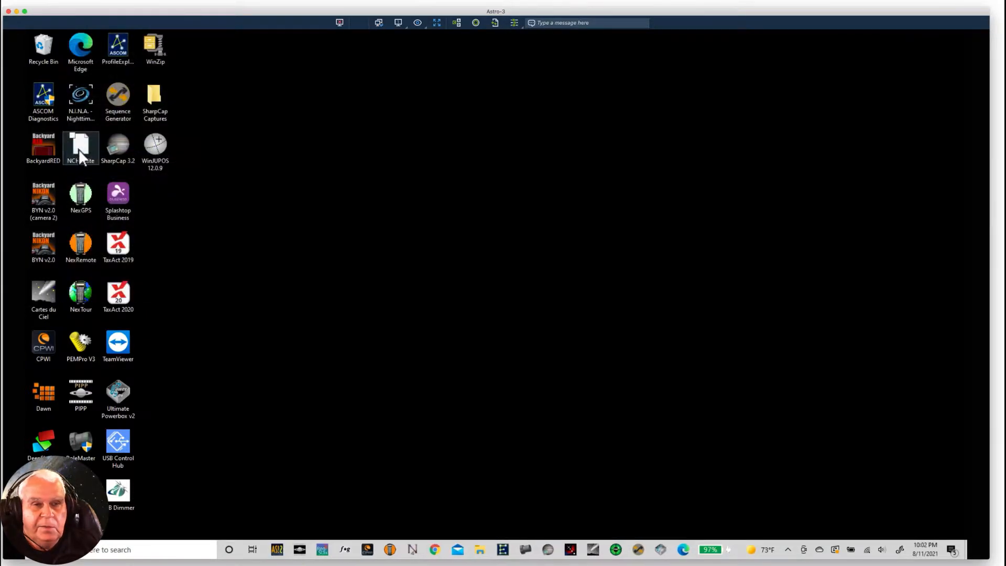
left_click(322, 549)
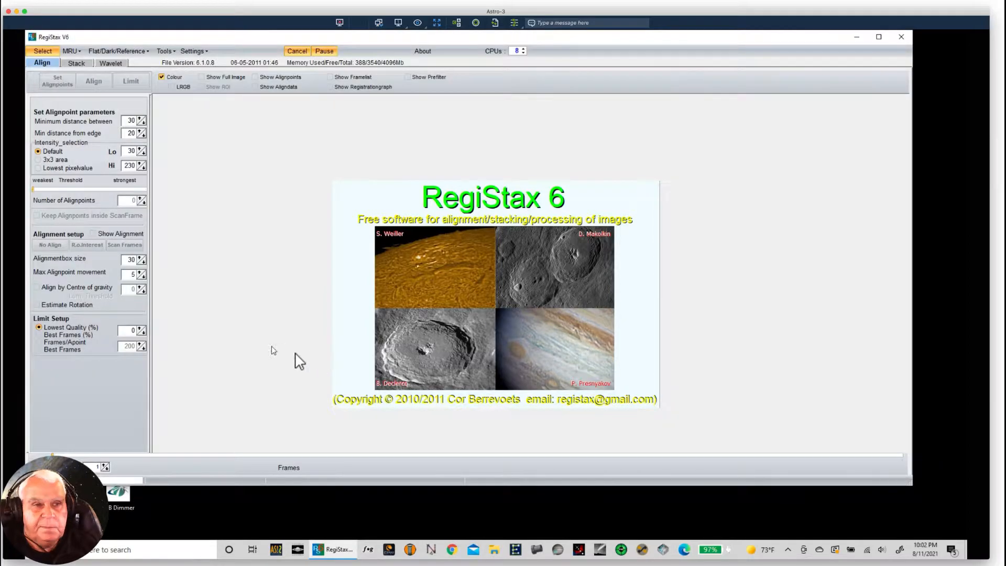
- Start selecting an image and browse to the folder D:\8-8-21-Planets\2021-08-08\Capture\AS_p40
left_click(48, 54)
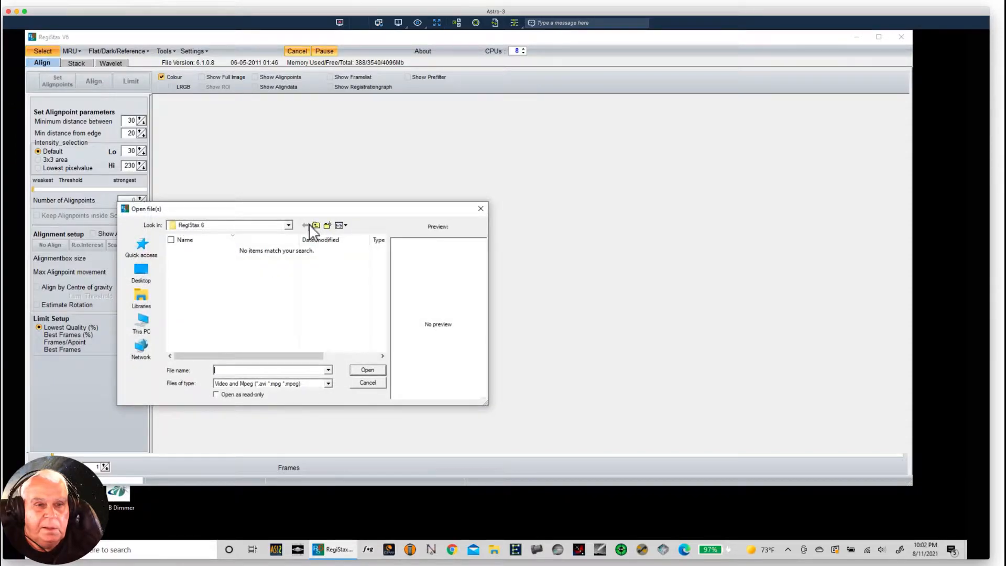
left_click(316, 226)
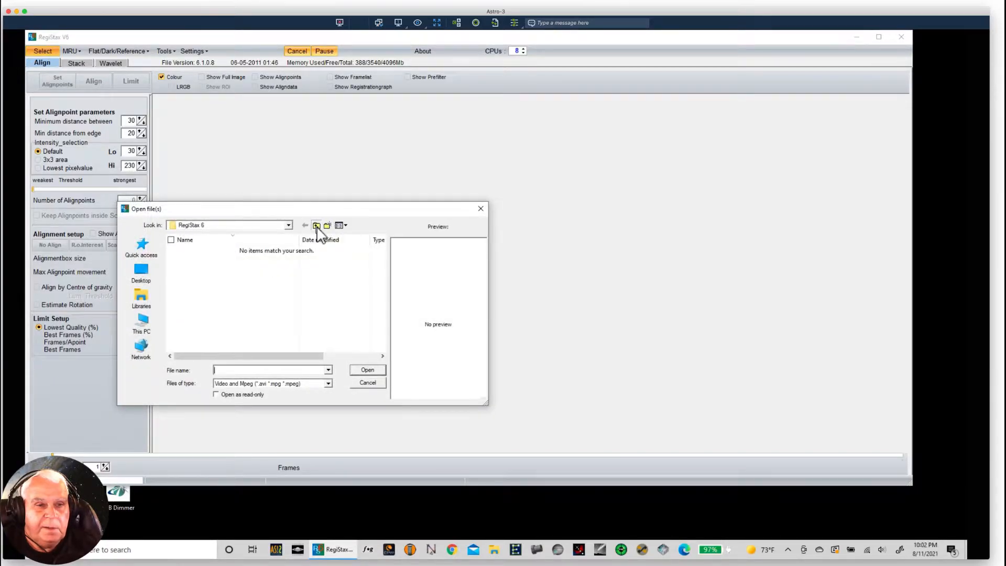
left_click(141, 325)
left_click_drag(382, 265, 383, 325)
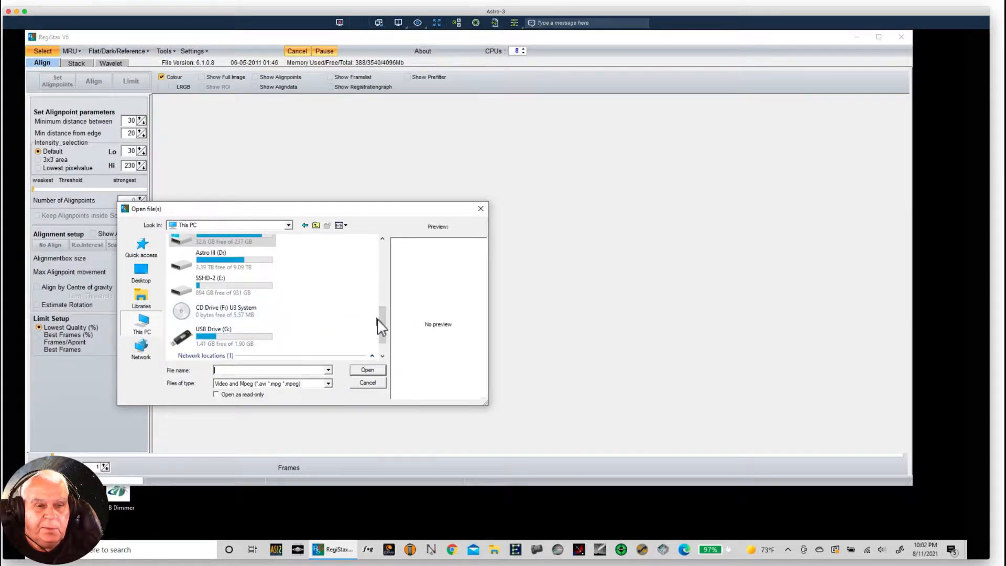
double_click(225, 259)
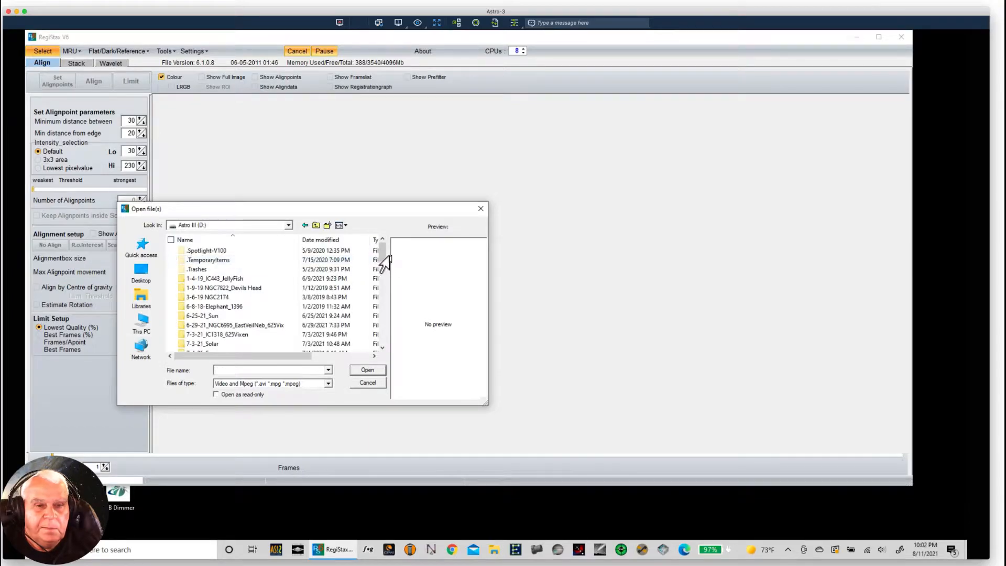
left_click_drag(384, 250, 386, 286)
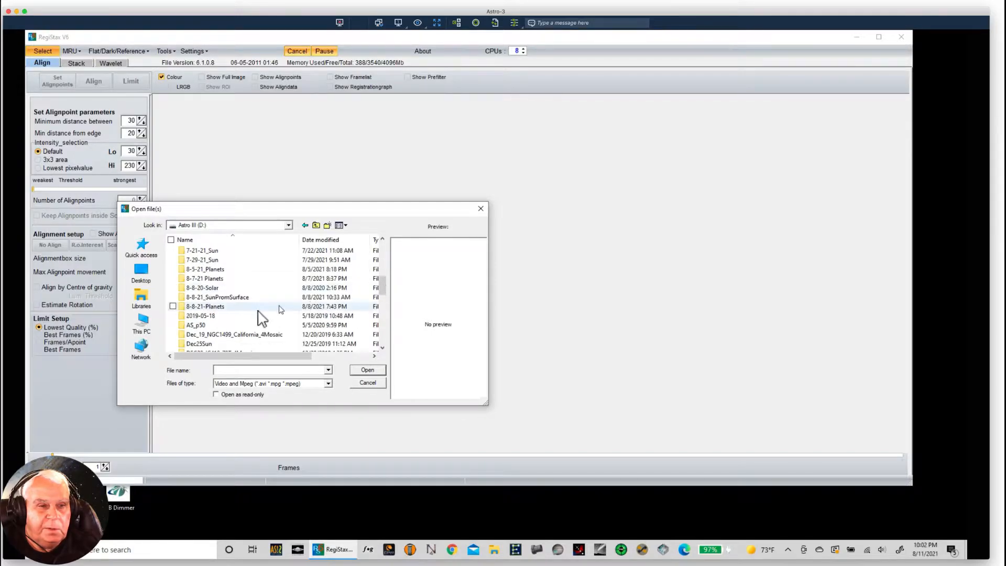
double_click(202, 306)
double_click(197, 251)
double_click(197, 252)
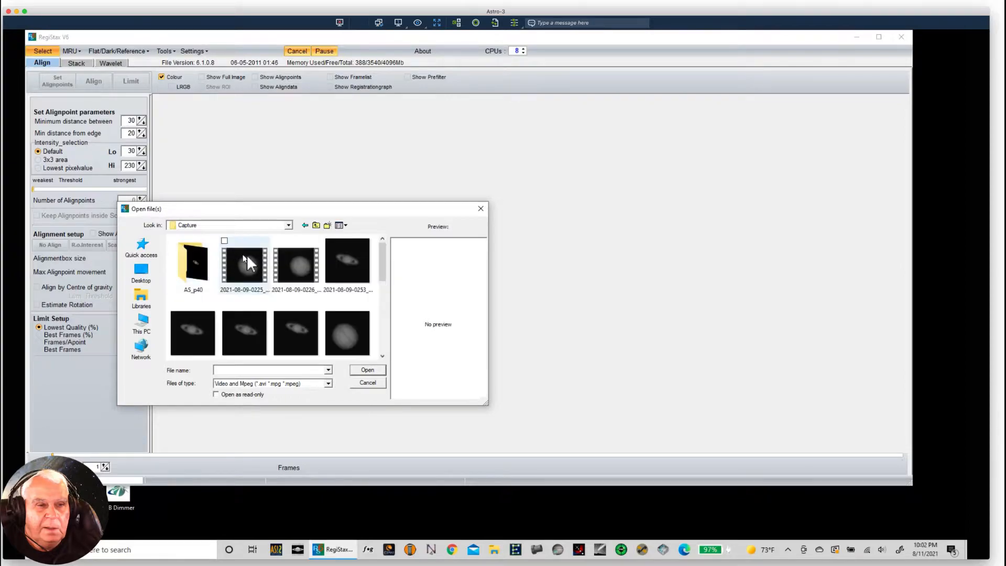
double_click(192, 268)
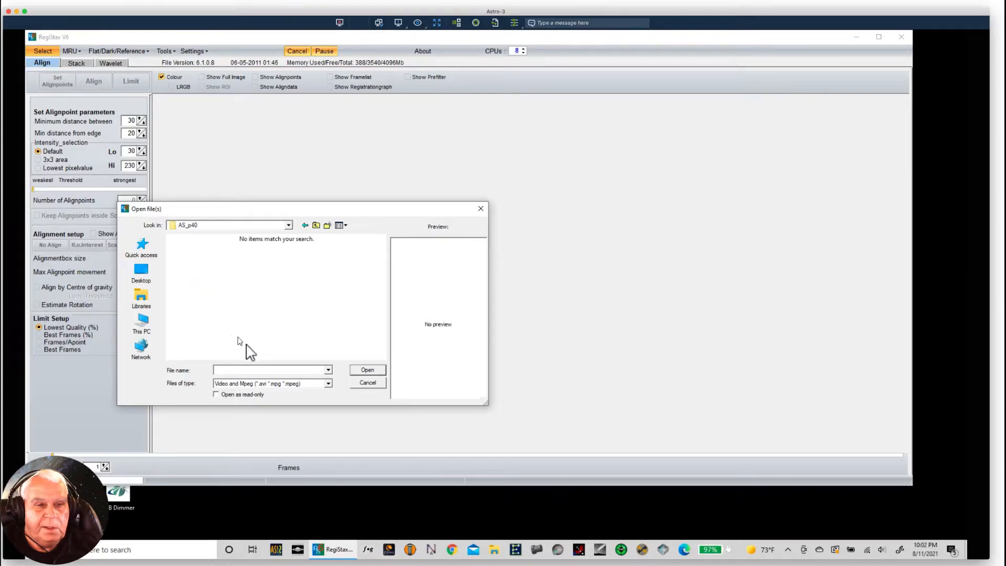
left_click(328, 384)
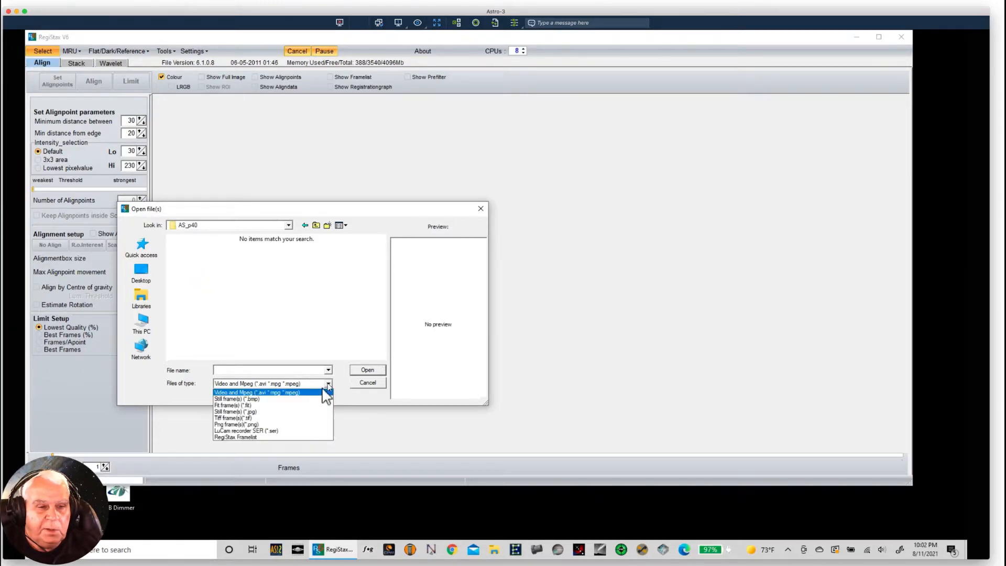
left_click(226, 417)
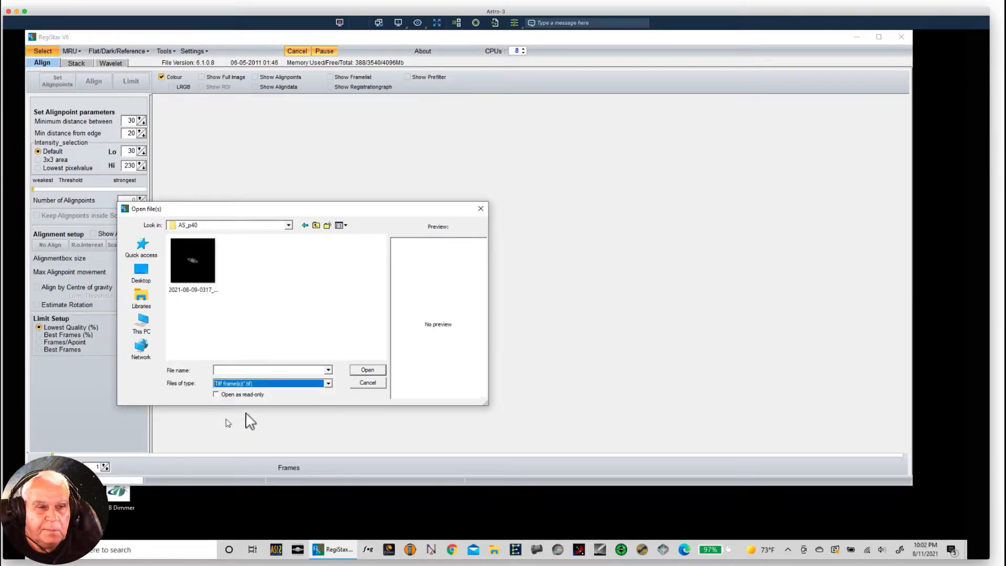
left_click(198, 257)
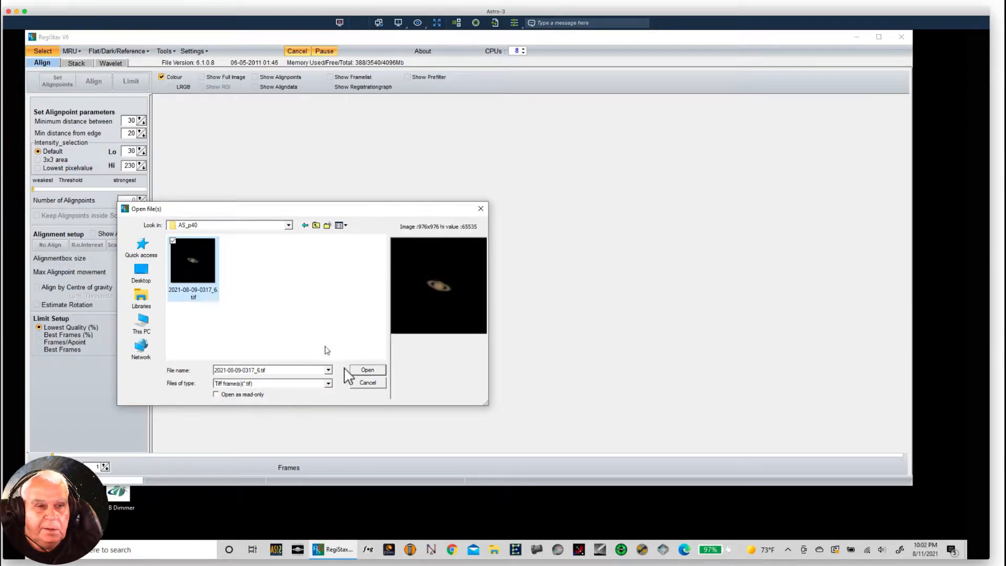
left_click(366, 370)
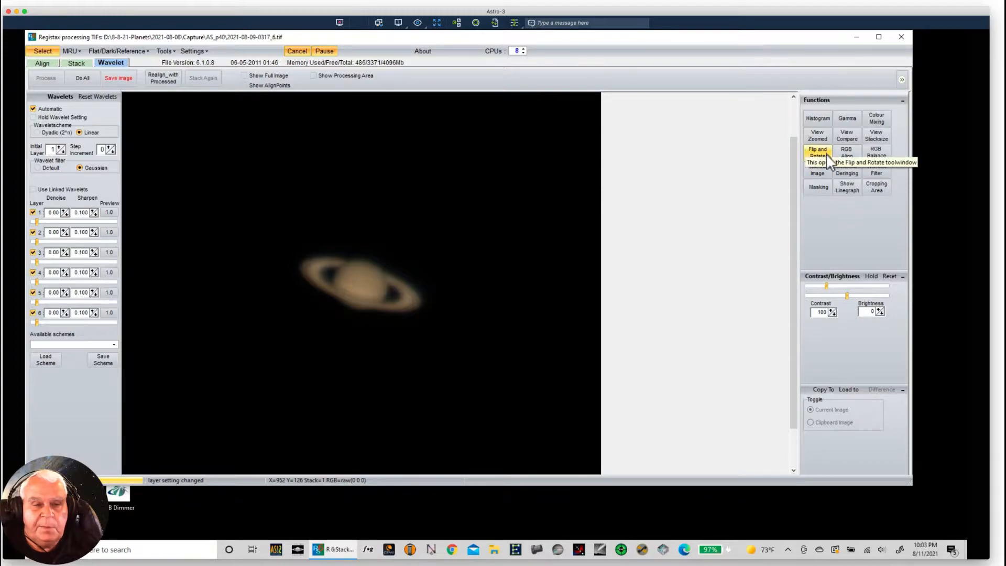
- Apply the automatic RGB balance to the Saturn image and close the balance tool
left_click(875, 153)
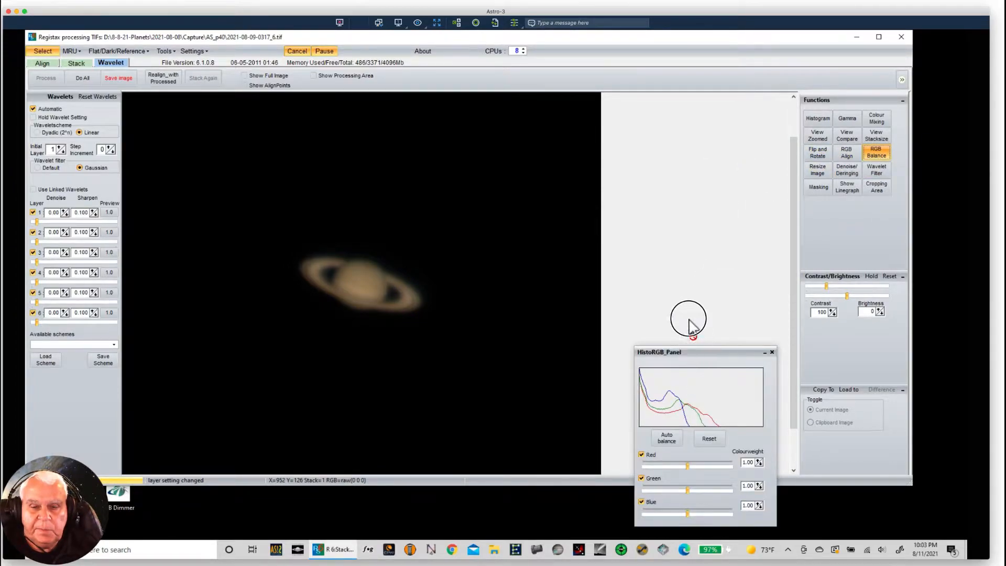
left_click_drag(708, 351, 629, 160)
left_click(594, 248)
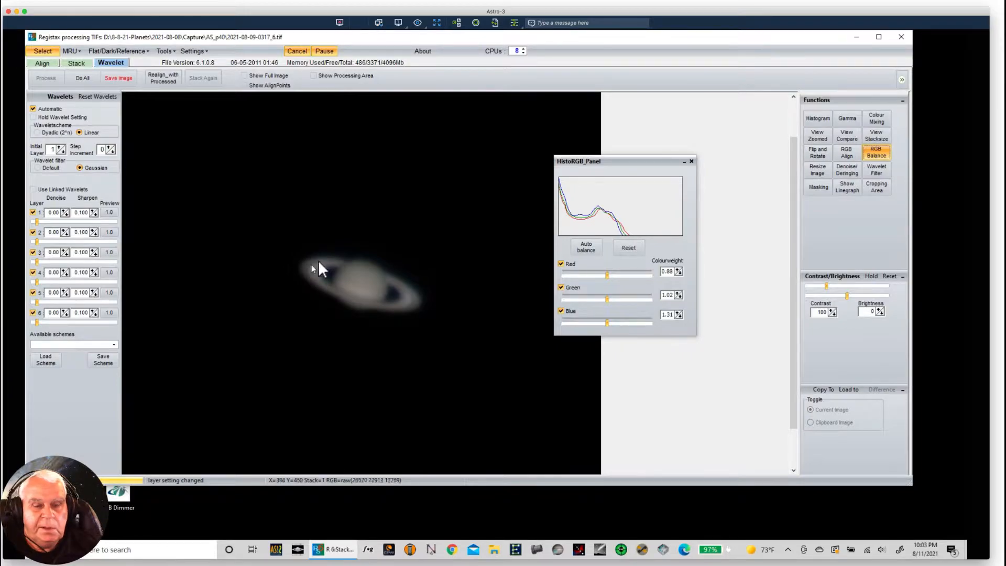
left_click(690, 161)
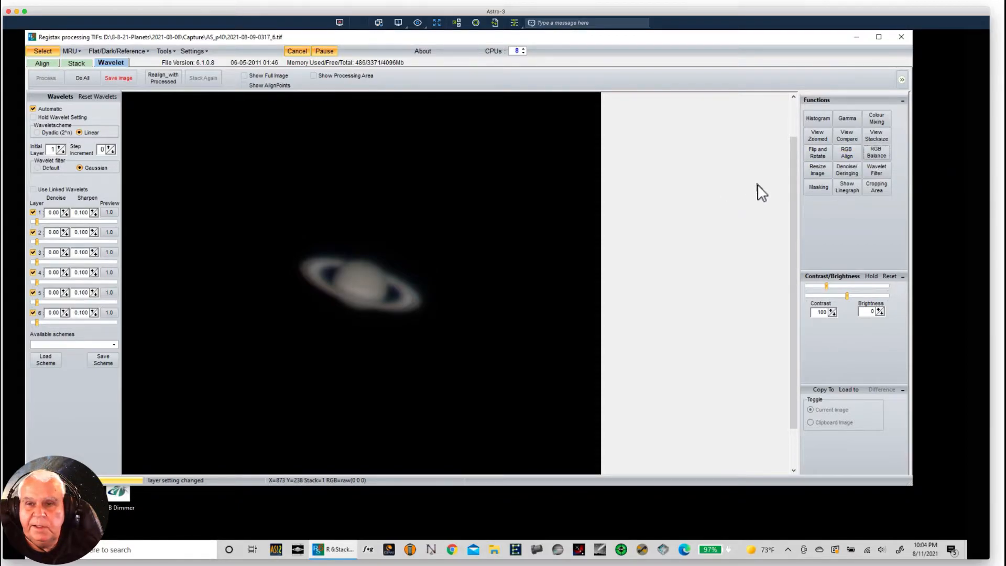
- Add points to the gamma curve and shape a slight S-curve by lowering the shadows point and raising the highlights point
left_click(847, 118)
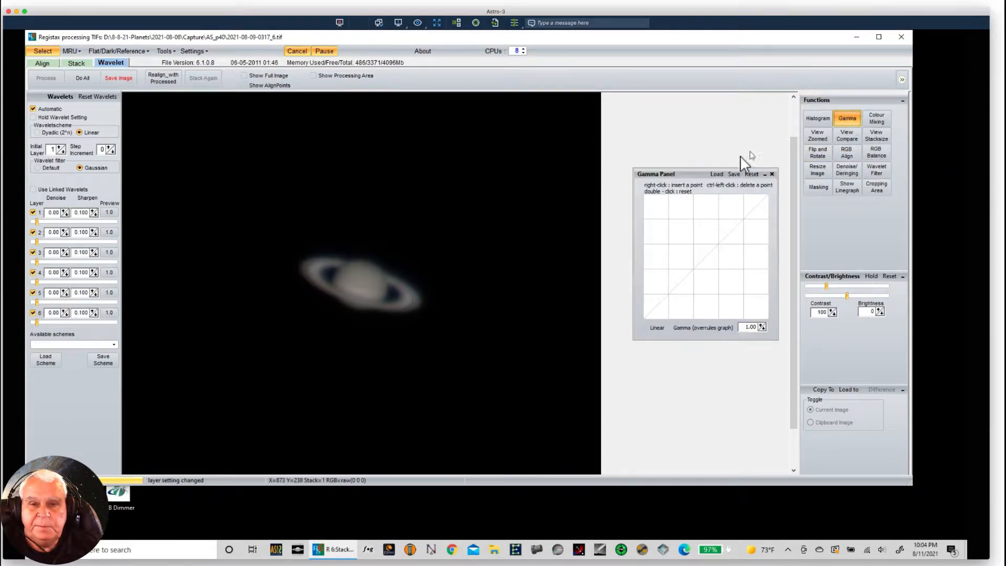
left_click_drag(704, 172, 673, 136)
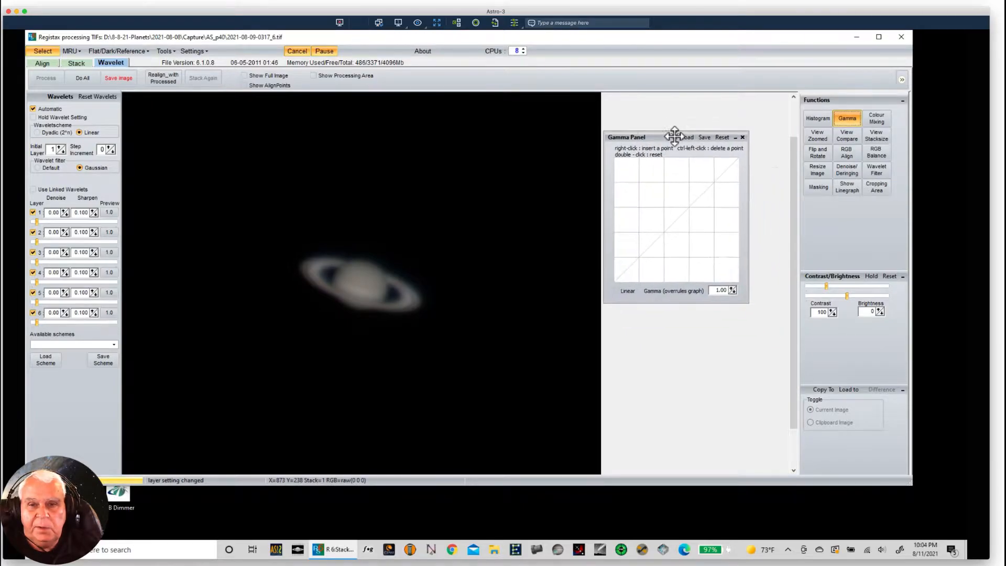
right_click(675, 221)
right_click(714, 185)
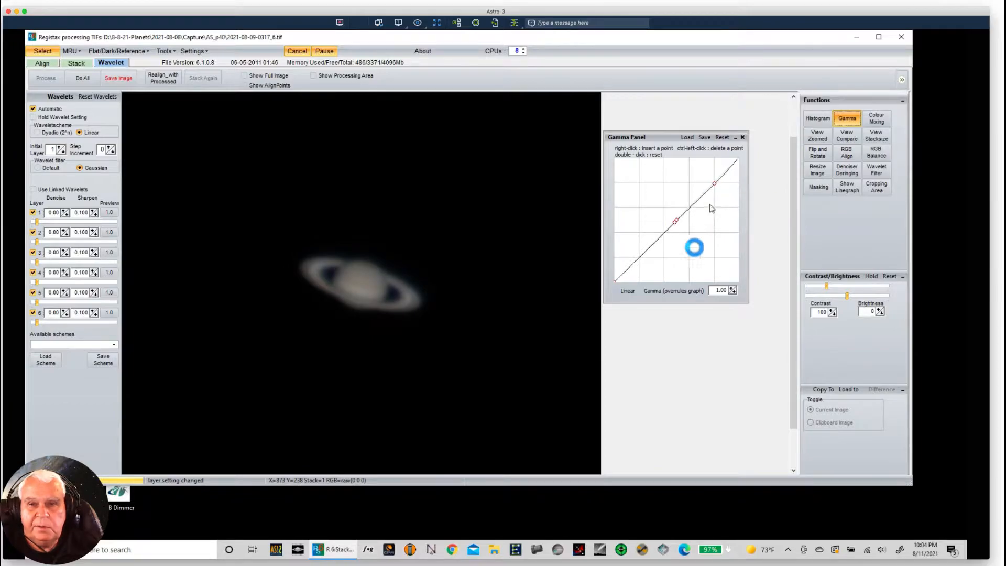
right_click(640, 258)
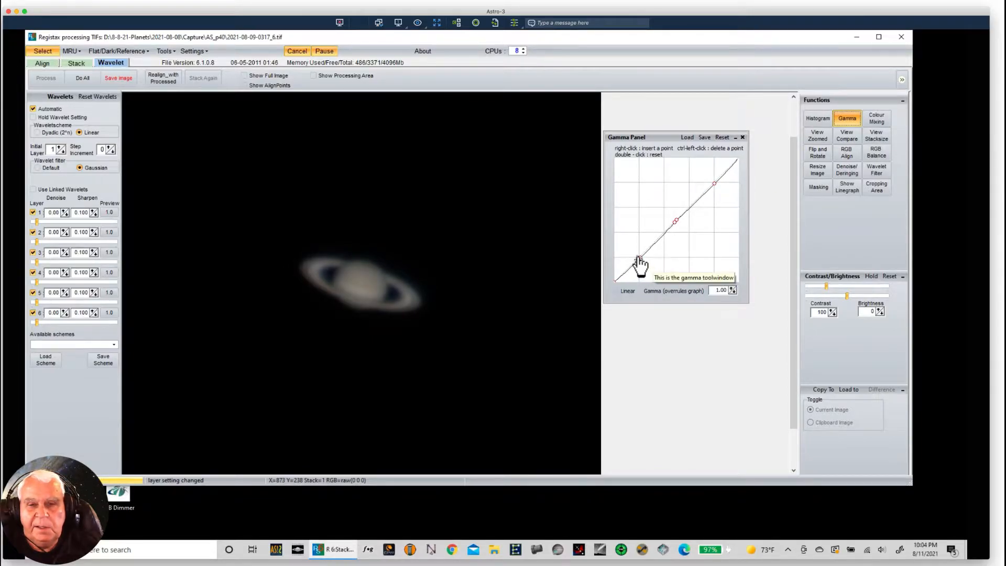
left_click_drag(640, 257, 640, 260)
left_click(714, 183)
left_click_drag(713, 183, 711, 181)
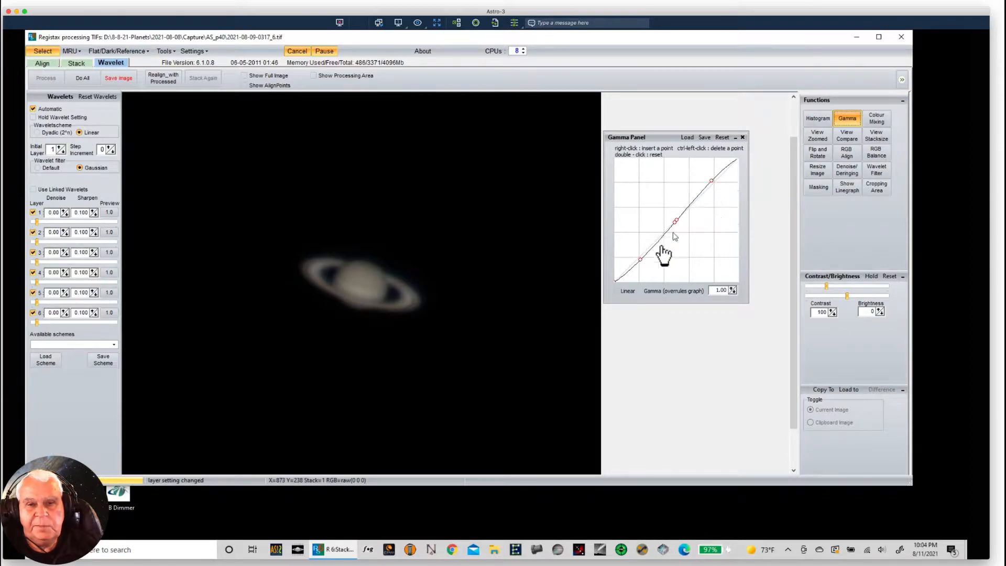
left_click(742, 137)
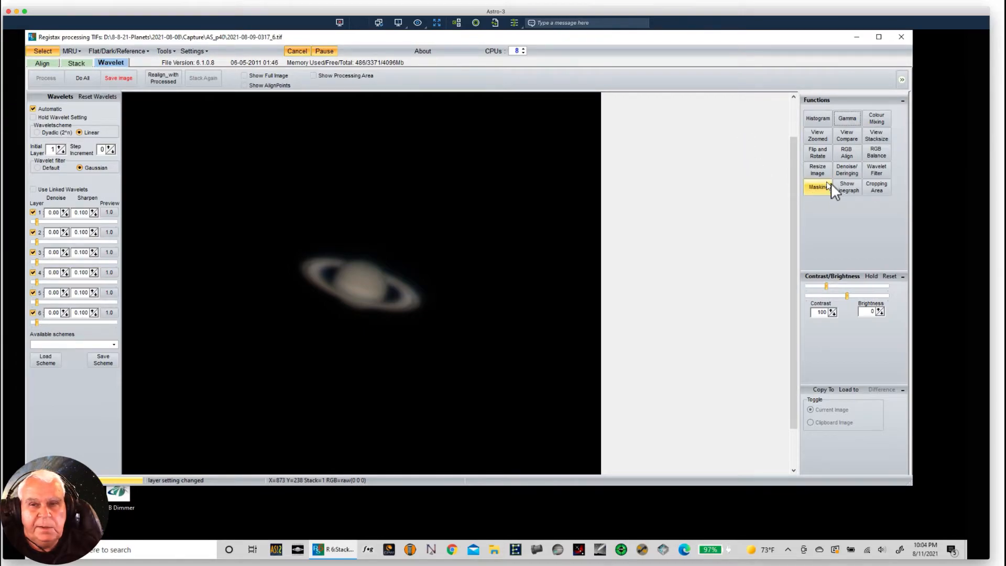
- Lower the upper limit of the RGB histogram to 152, just beyond the end of the colour curves
left_click(815, 119)
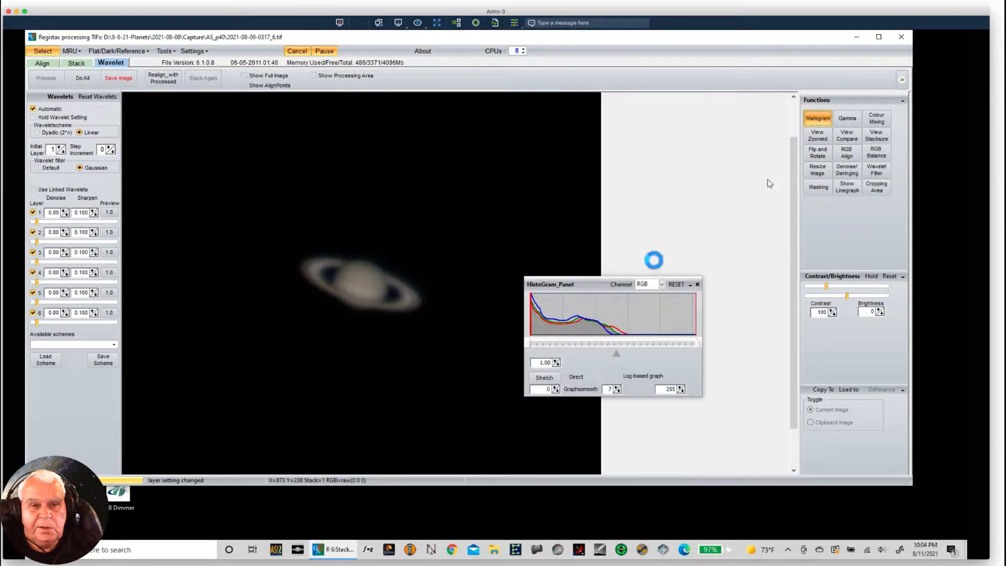
left_click_drag(593, 222, 596, 182)
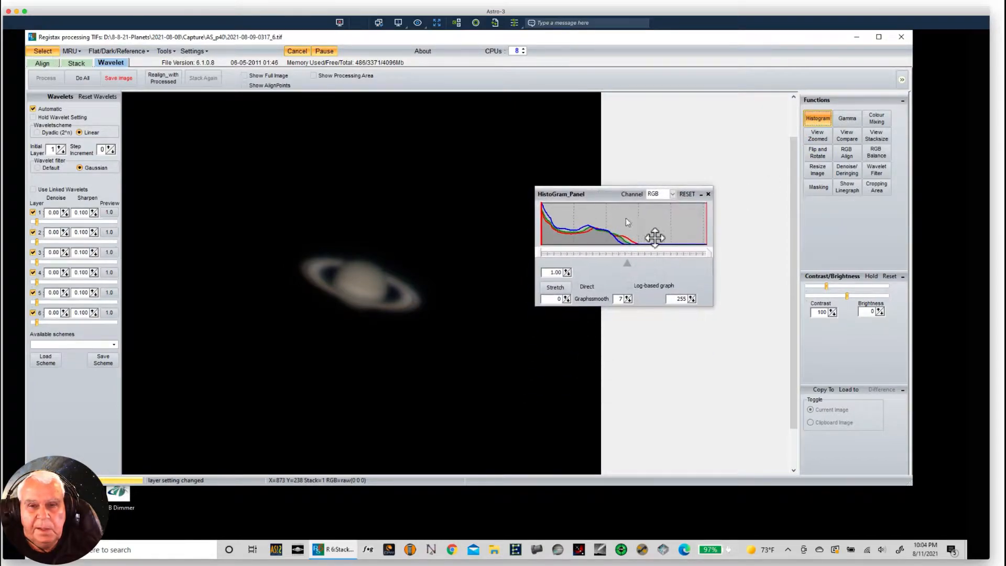
left_click_drag(708, 254, 640, 250)
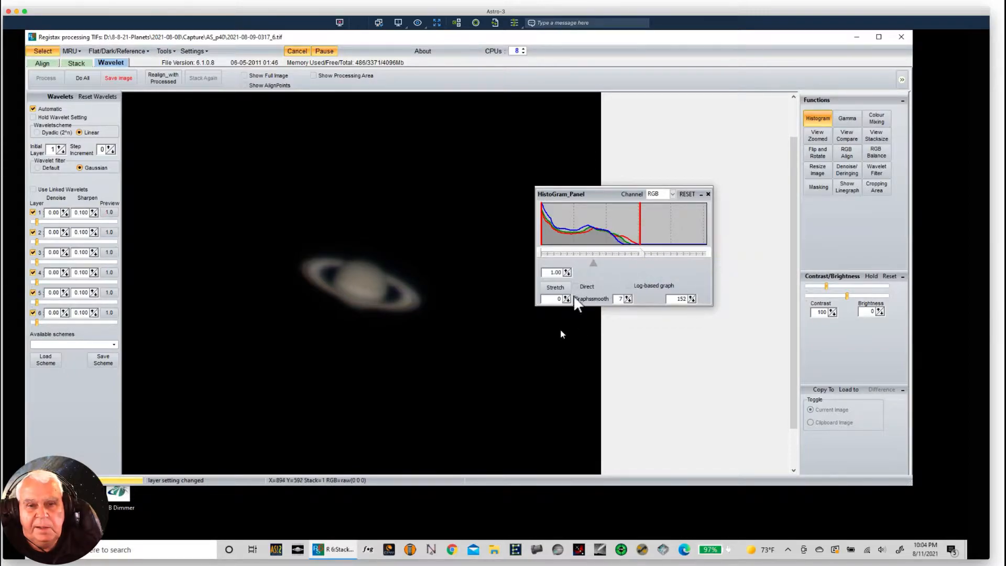
left_click(709, 194)
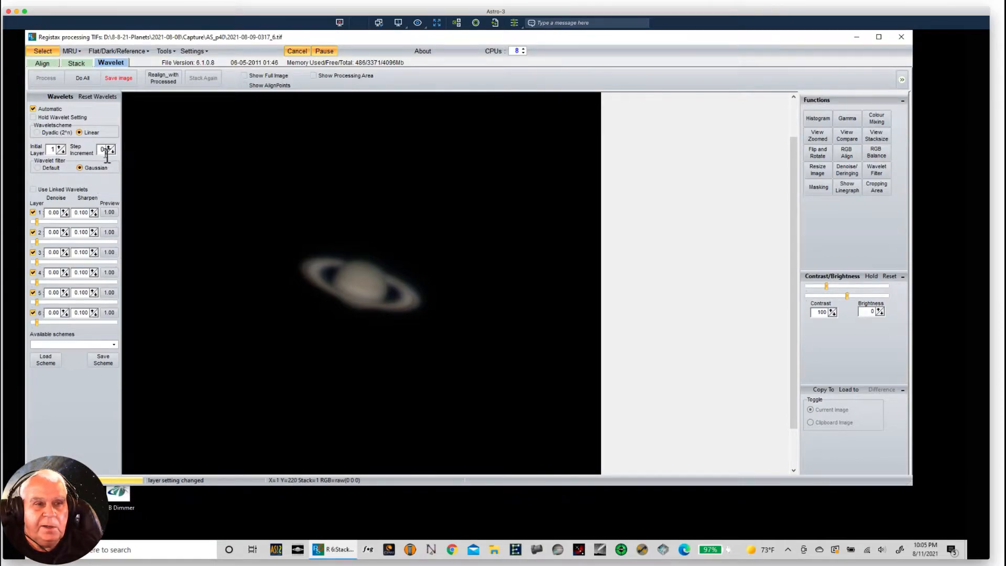
- Raise the wavelet strength of layer 3 to 75.4, layer 4 to 55.8 and layer 2 to about 54.6
left_click(34, 232)
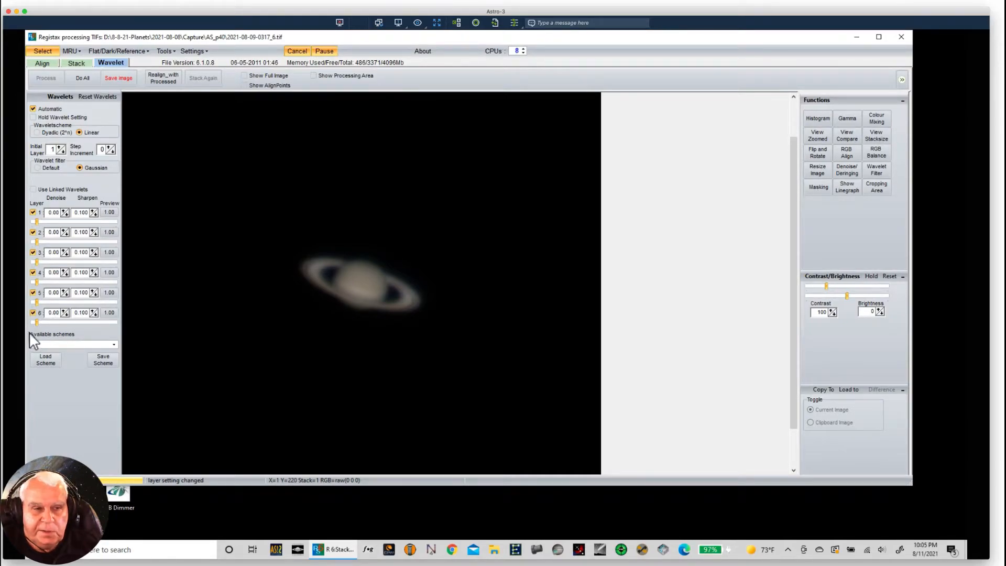
left_click(33, 292)
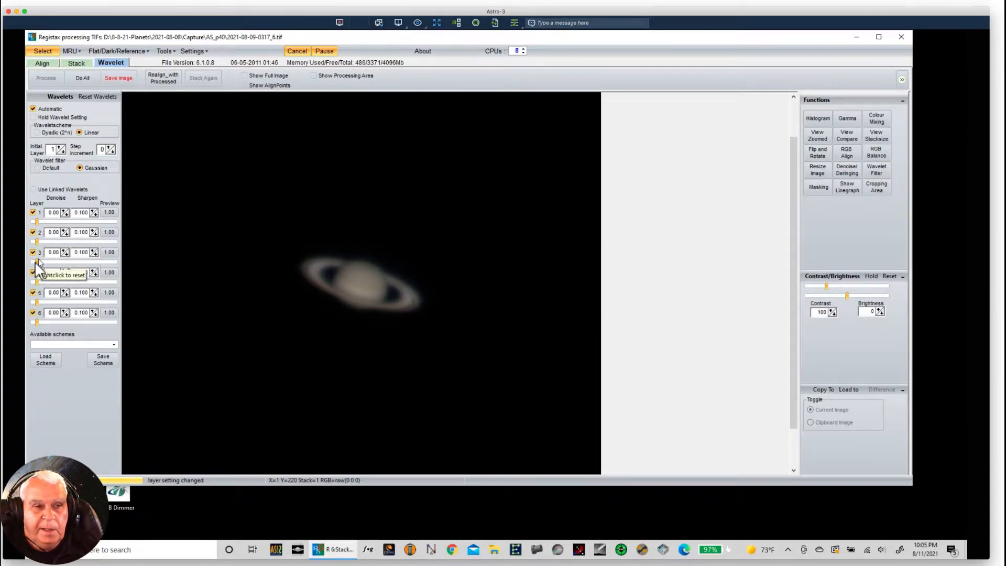
left_click_drag(36, 261, 96, 263)
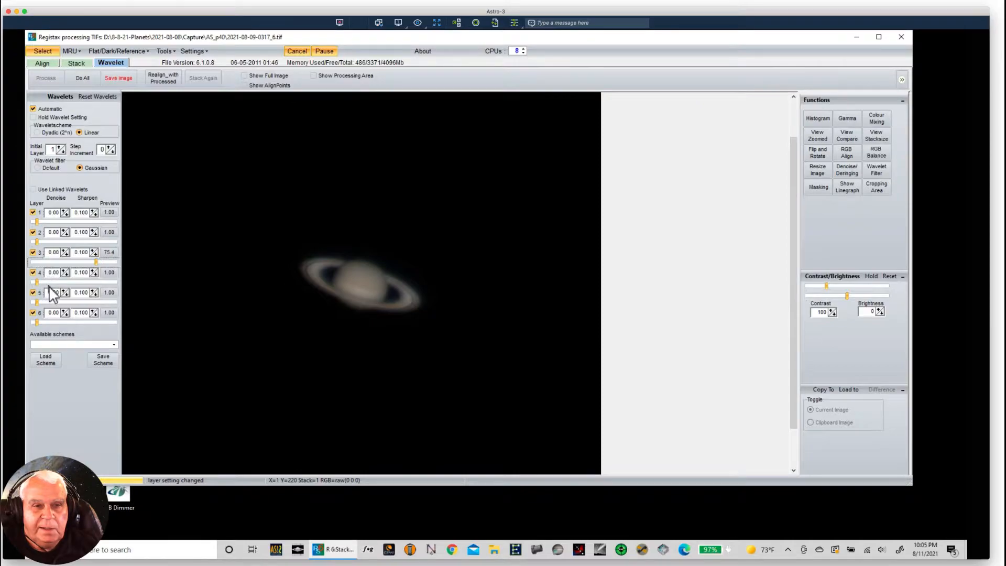
left_click_drag(37, 281, 80, 282)
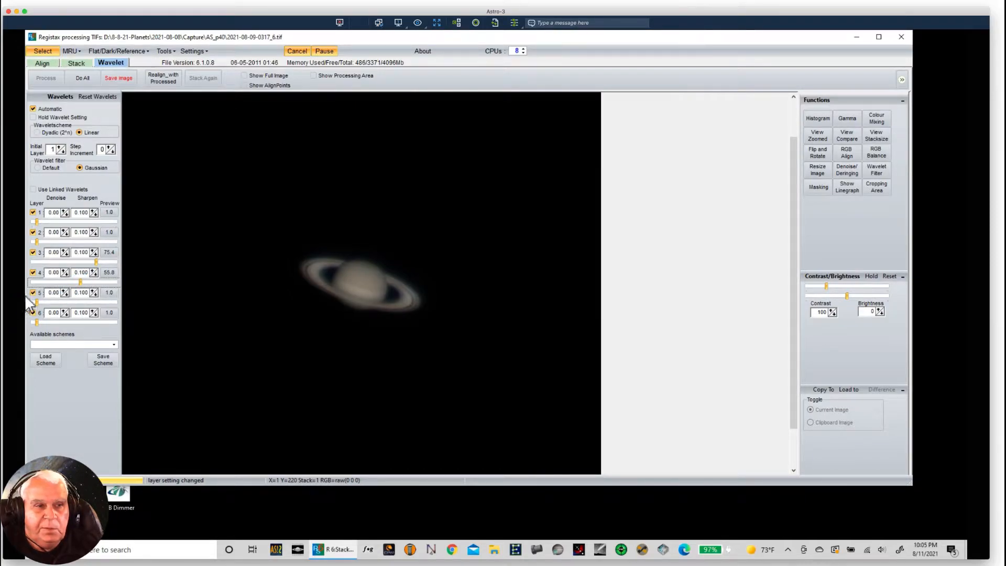
left_click_drag(37, 242, 80, 244)
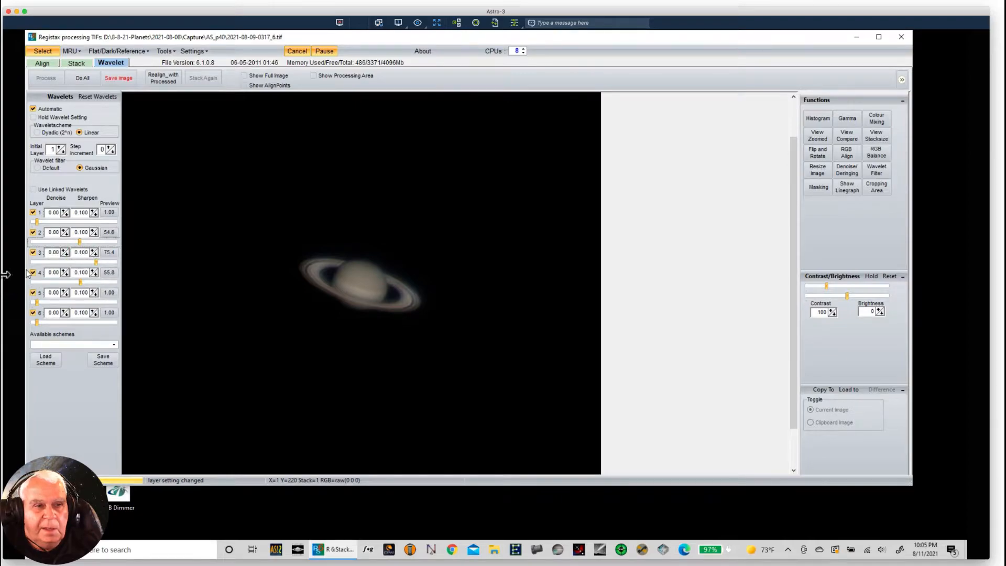
- Raise the wavelet strength of layers 1, 5 and 6 to 33.1, 46.8 and 36.8, and increase layer 1's sharpen value one increment
left_click(35, 221)
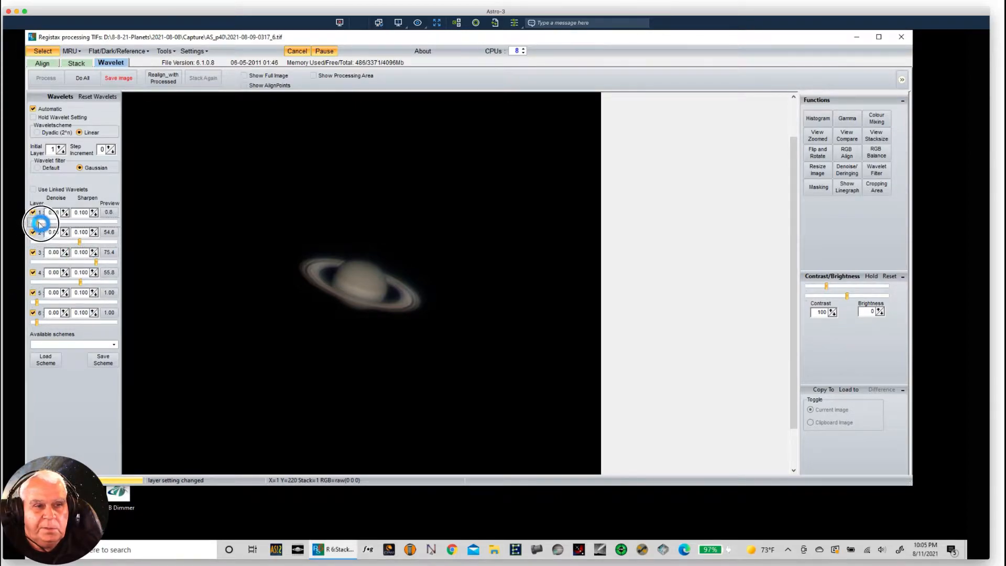
left_click_drag(36, 221, 62, 221)
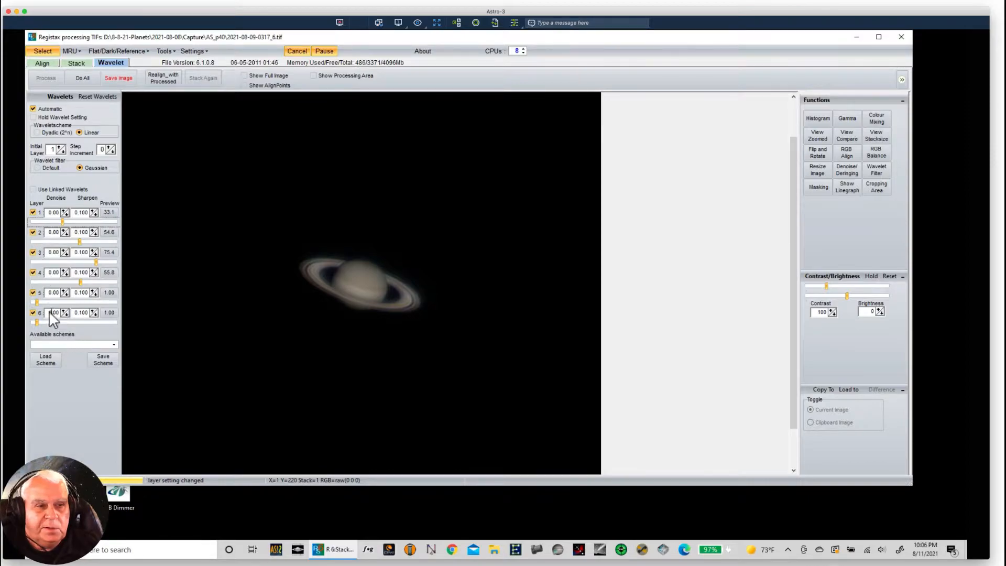
left_click_drag(37, 302, 64, 322)
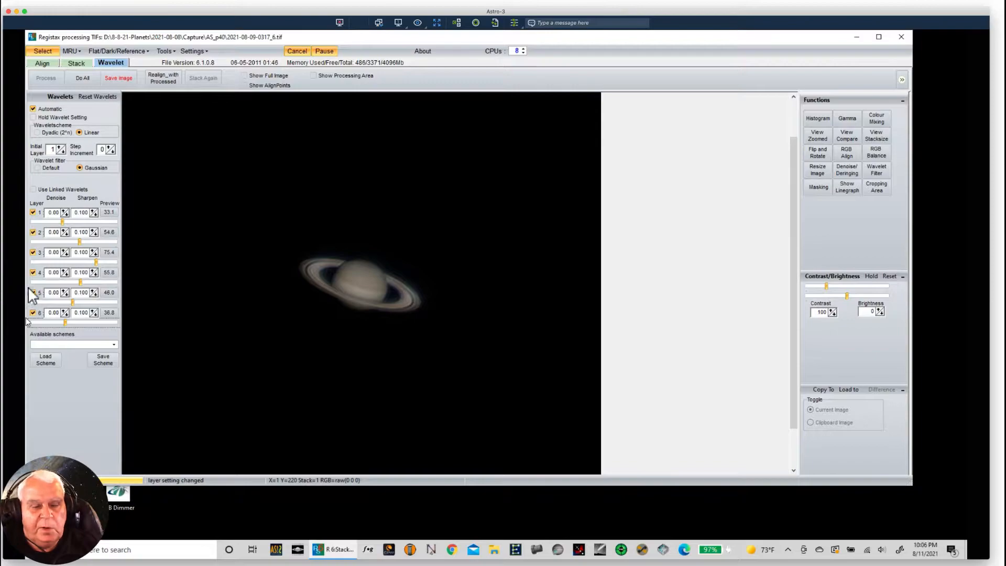
left_click(93, 209)
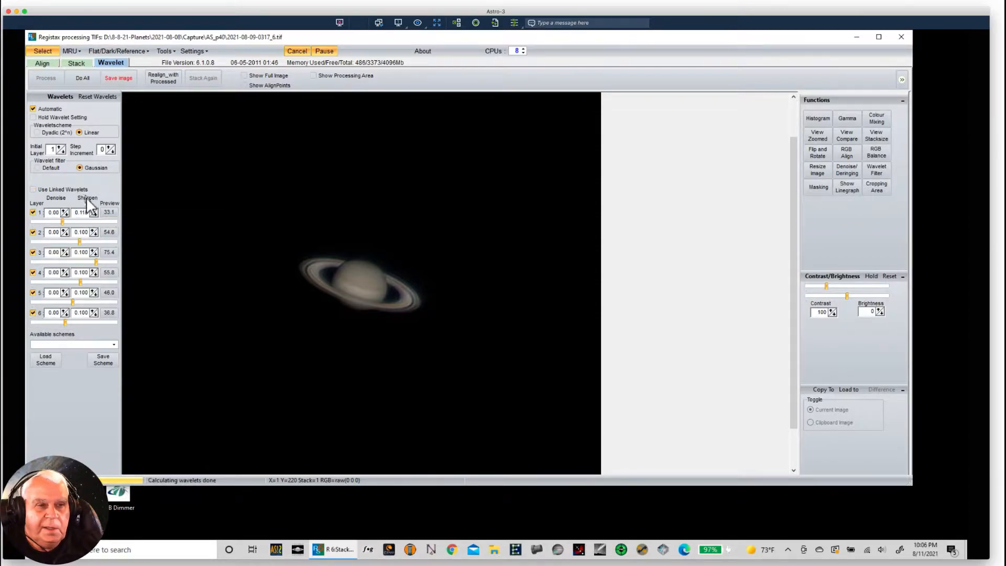
- Set the sharpen value of wavelet layers 2 through 6 to 0.110, leaving linked wavelets off
left_click(33, 189)
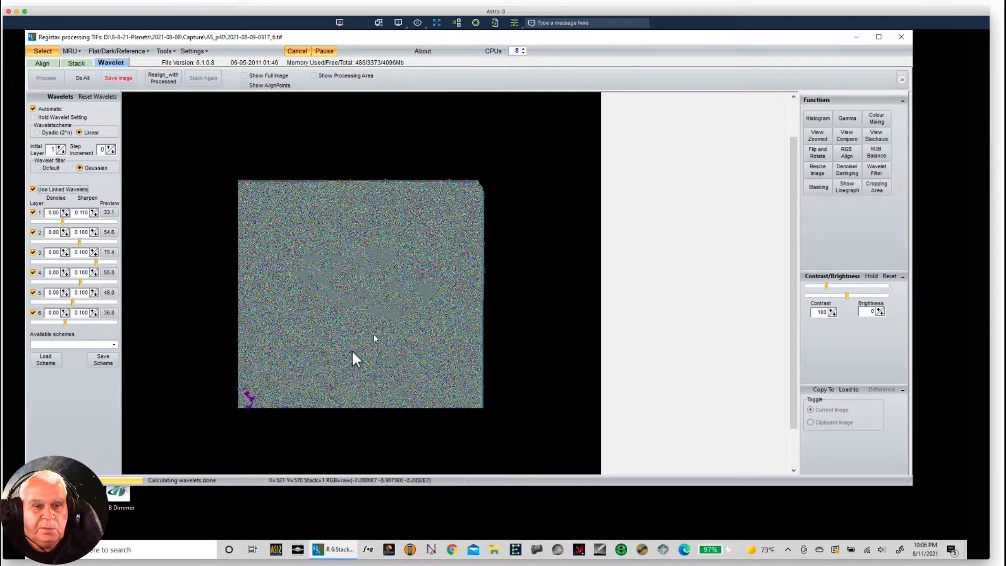
left_click(33, 189)
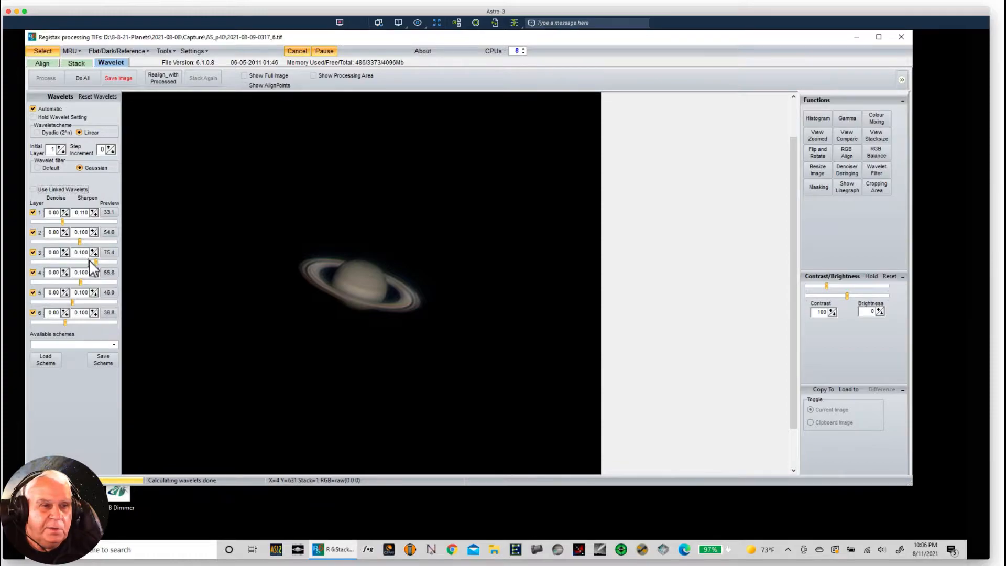
left_click(93, 231)
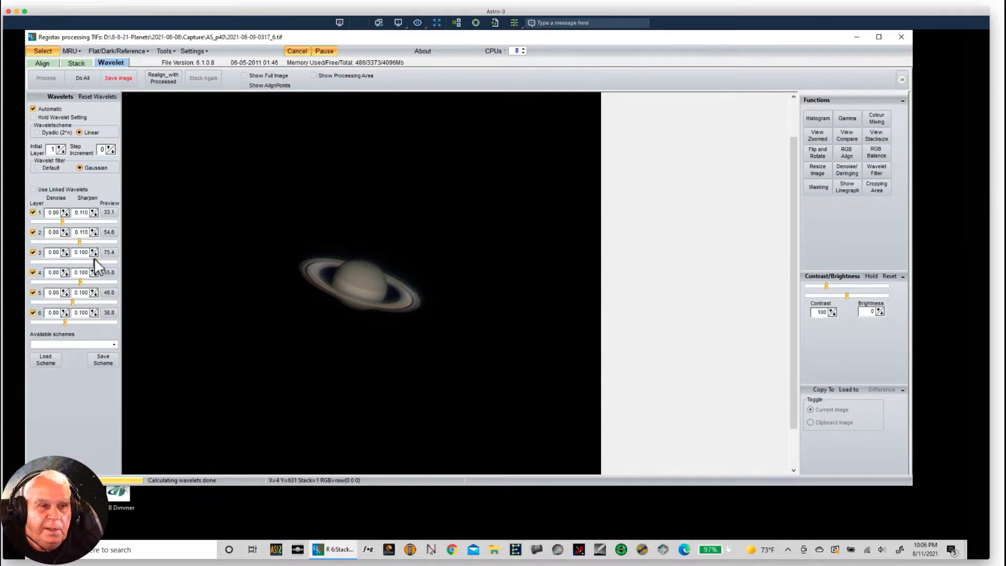
left_click(93, 250)
left_click(92, 278)
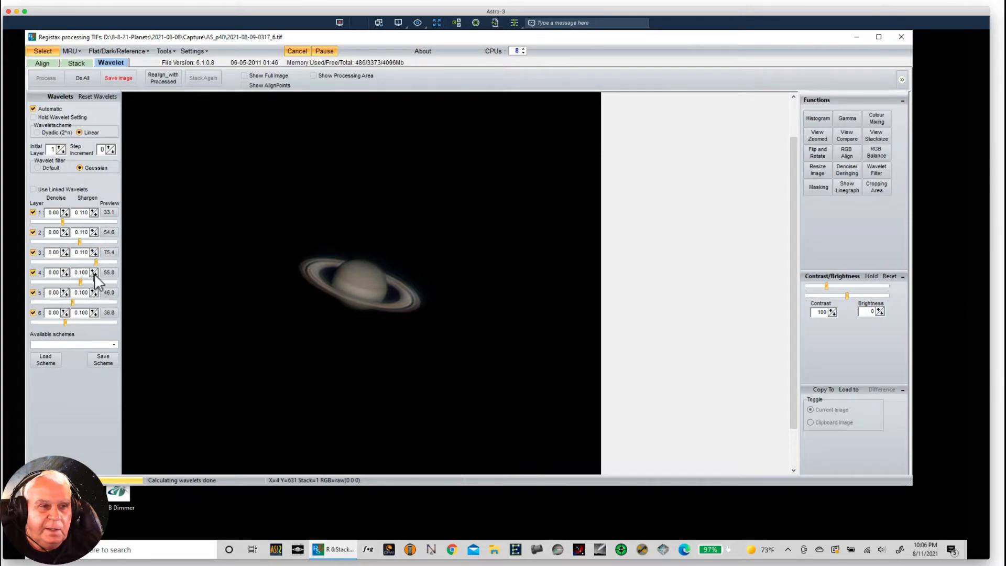
left_click(93, 271)
left_click(93, 291)
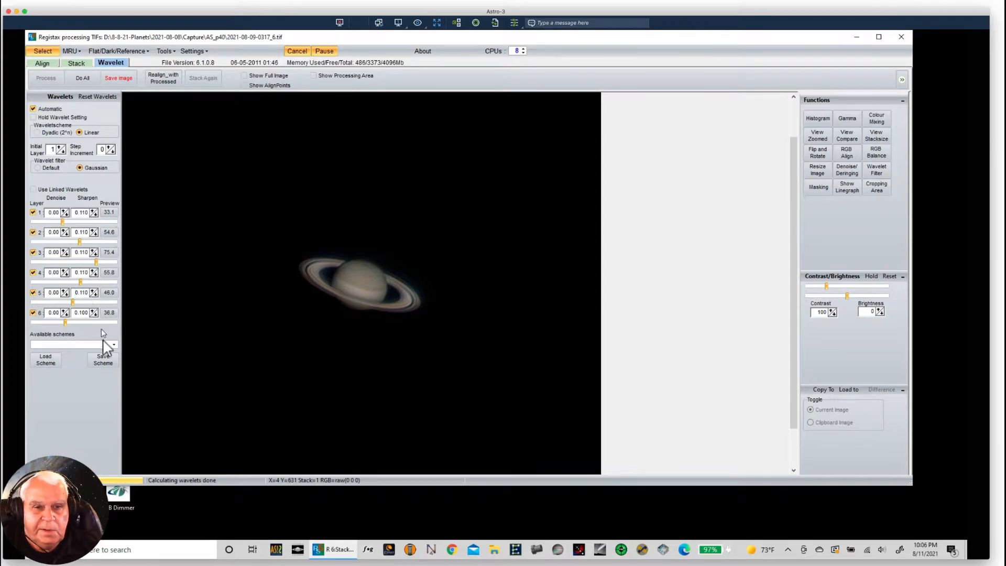
left_click(93, 310)
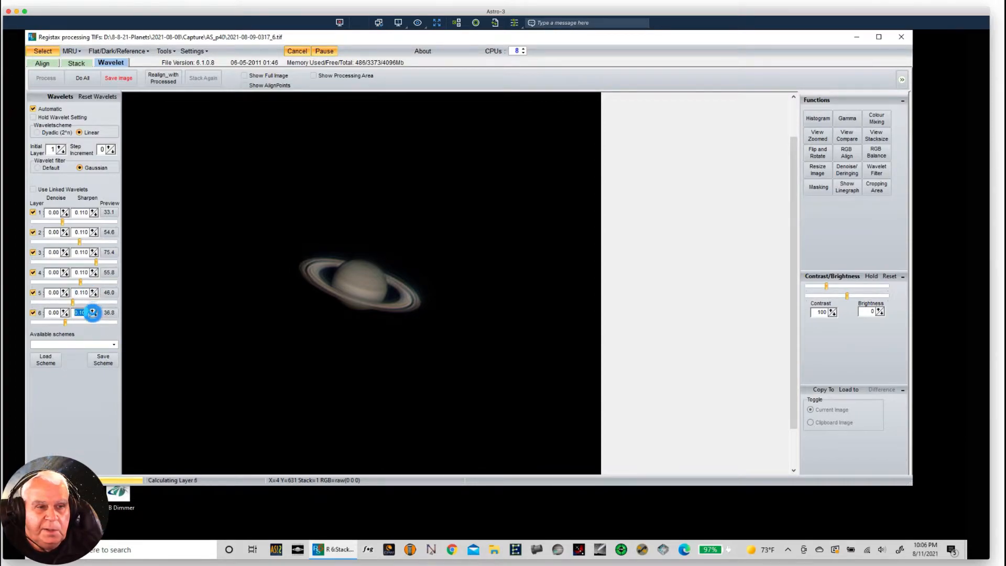
- Set the denoise value of all six wavelet layers to 0.05
left_click(65, 213)
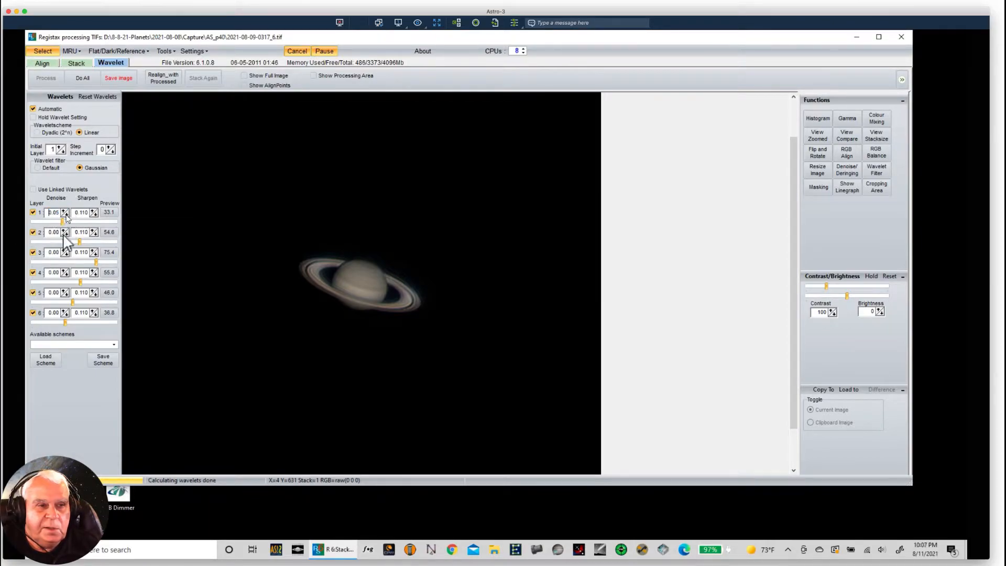
left_click(64, 231)
left_click(63, 251)
left_click(64, 271)
left_click(63, 271)
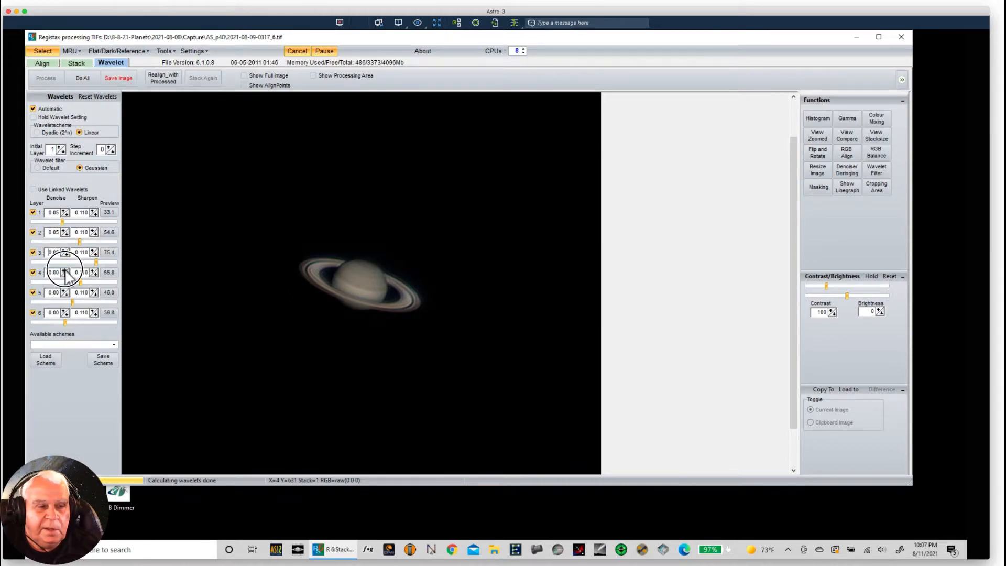
left_click(65, 289)
left_click(64, 310)
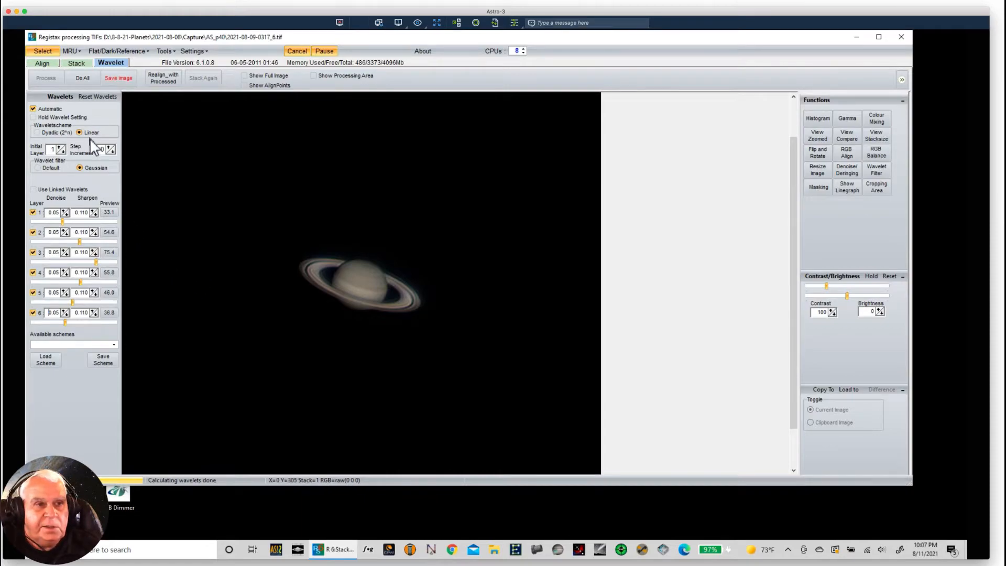
left_click(77, 80)
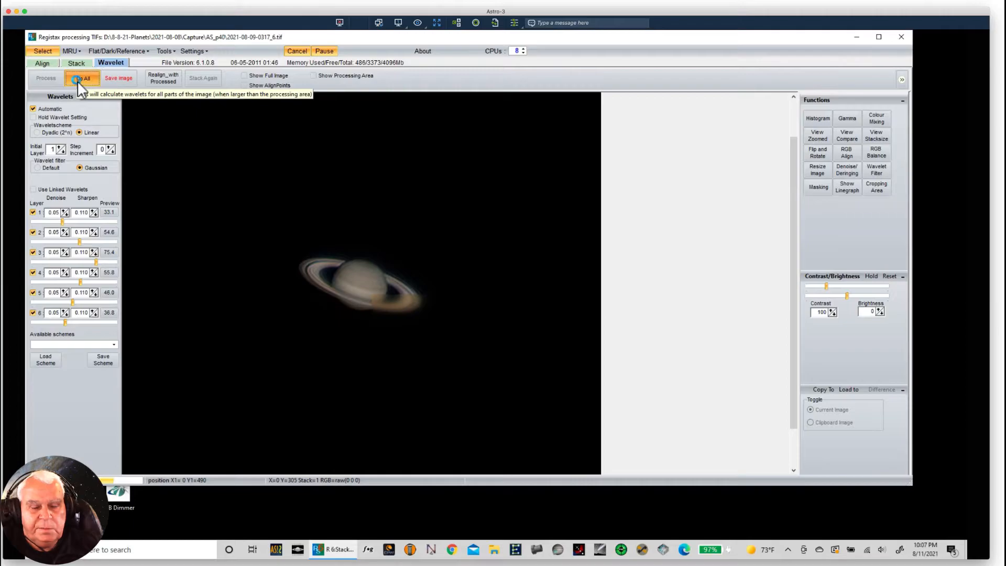
left_click(113, 78)
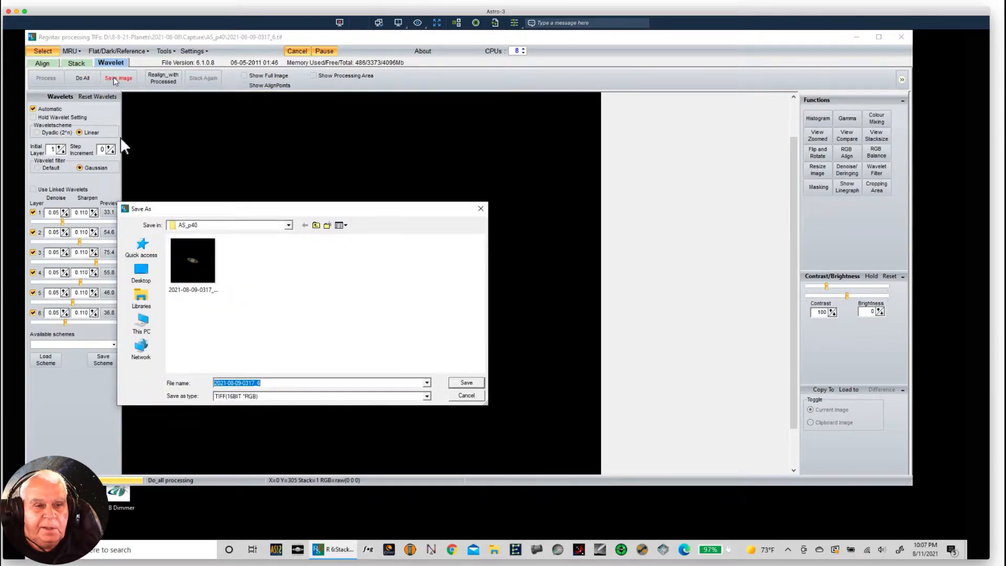
left_click(267, 383)
type("_REG")
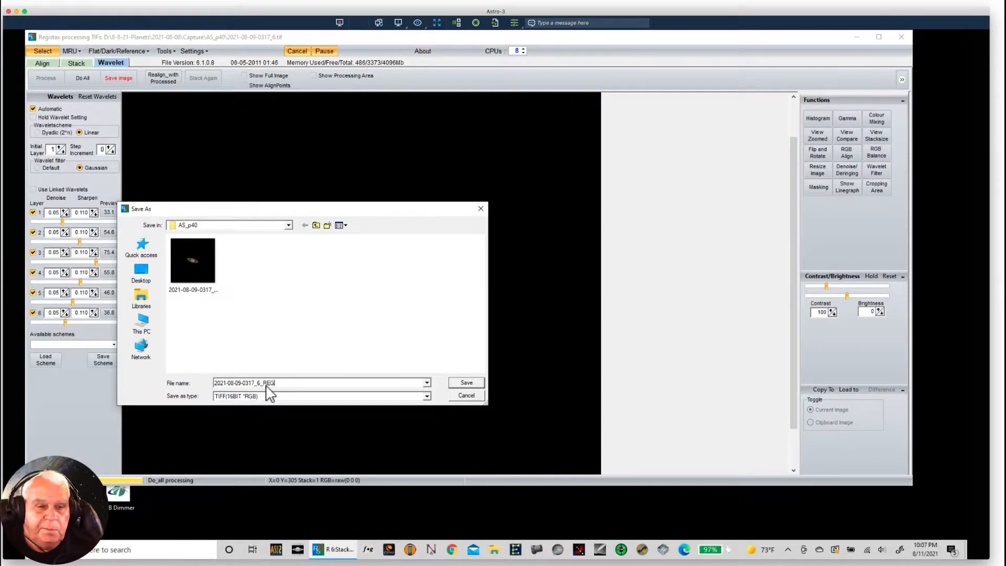
left_click(461, 384)
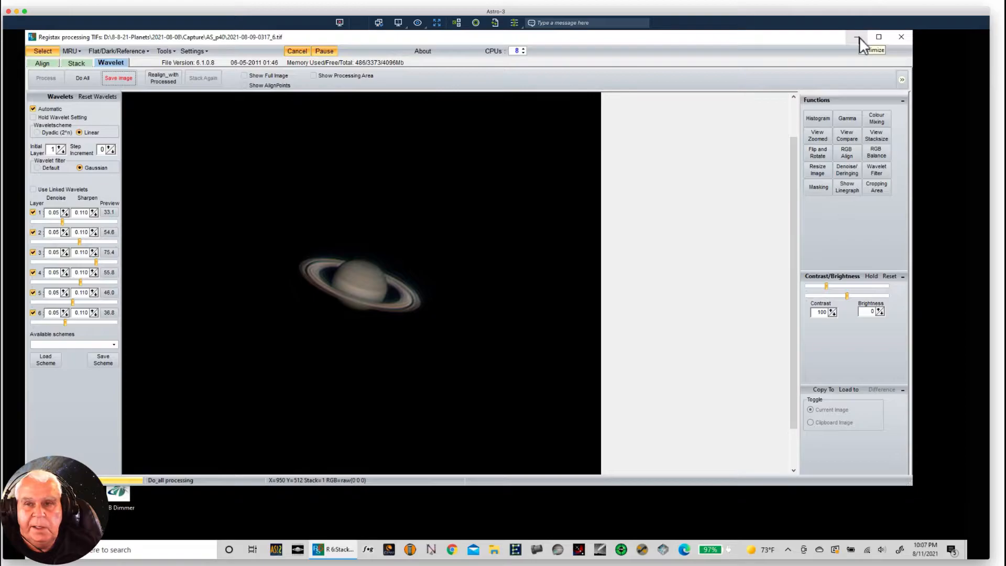
- Close RegiStax and open the AS_p40 folder under 8-8-21-Planets, 2021-08-08, Capture on drive D in File Explorer
left_click(901, 38)
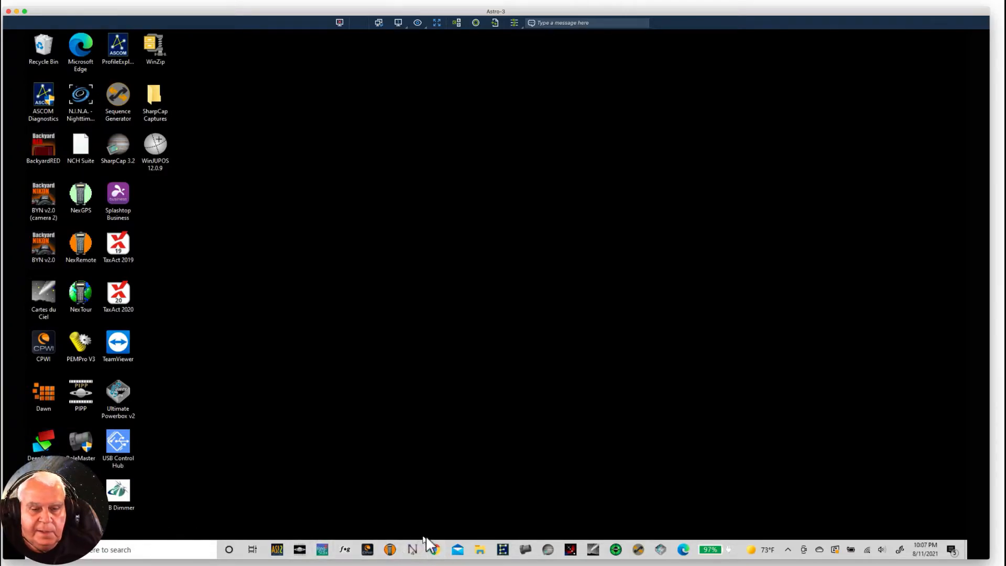
left_click(479, 551)
left_click(480, 555)
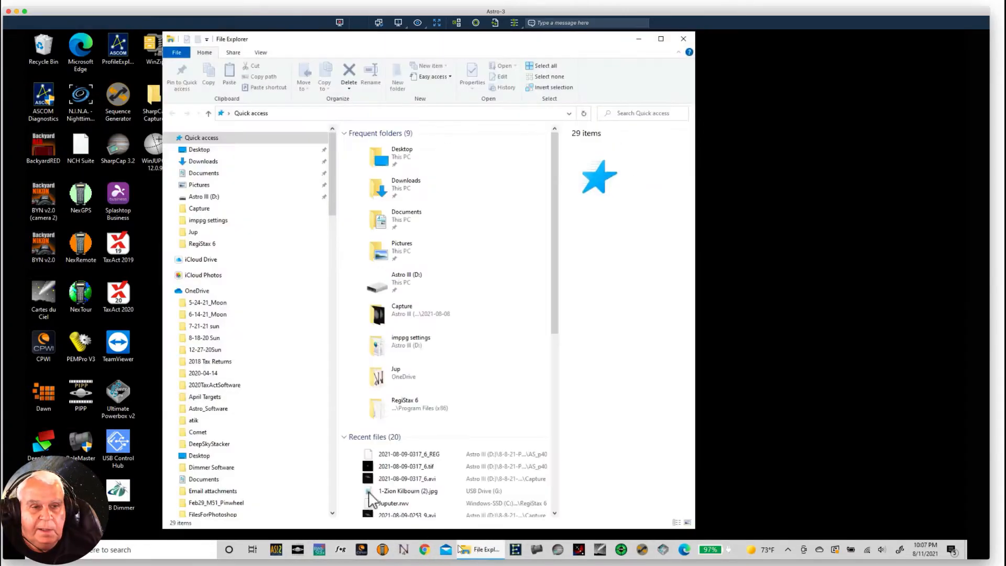
left_click_drag(331, 206, 354, 411)
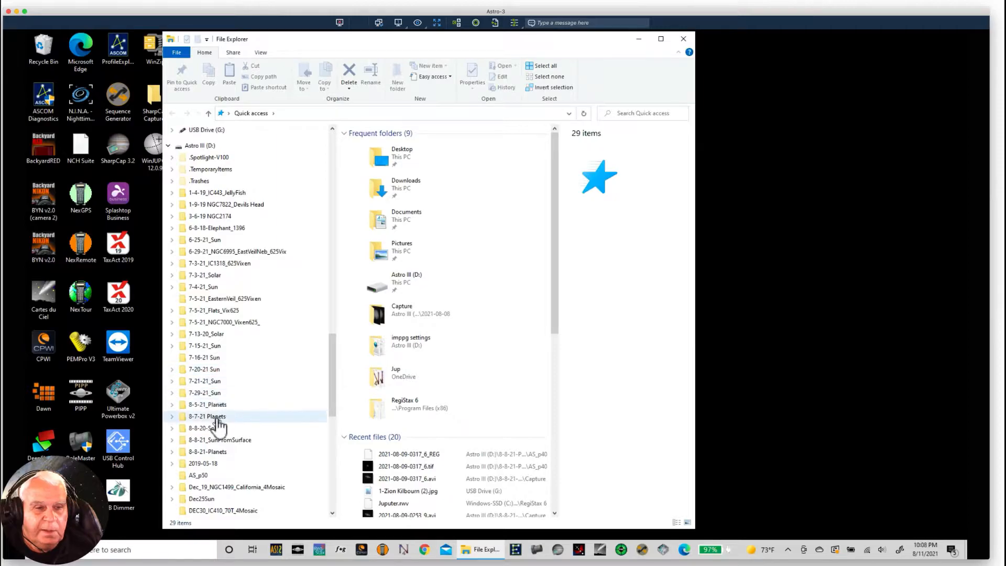
left_click(215, 452)
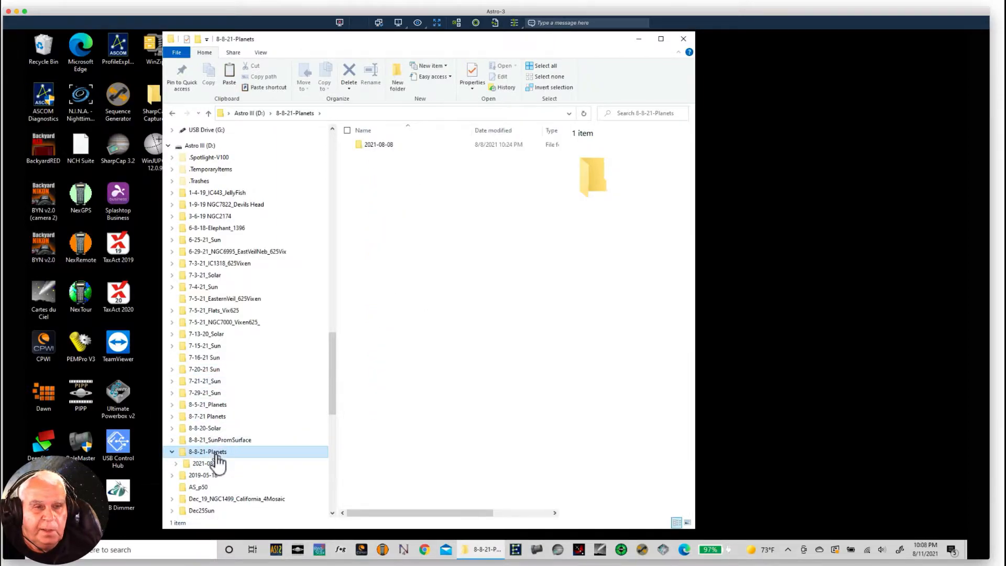
left_click(369, 146)
double_click(369, 147)
double_click(371, 148)
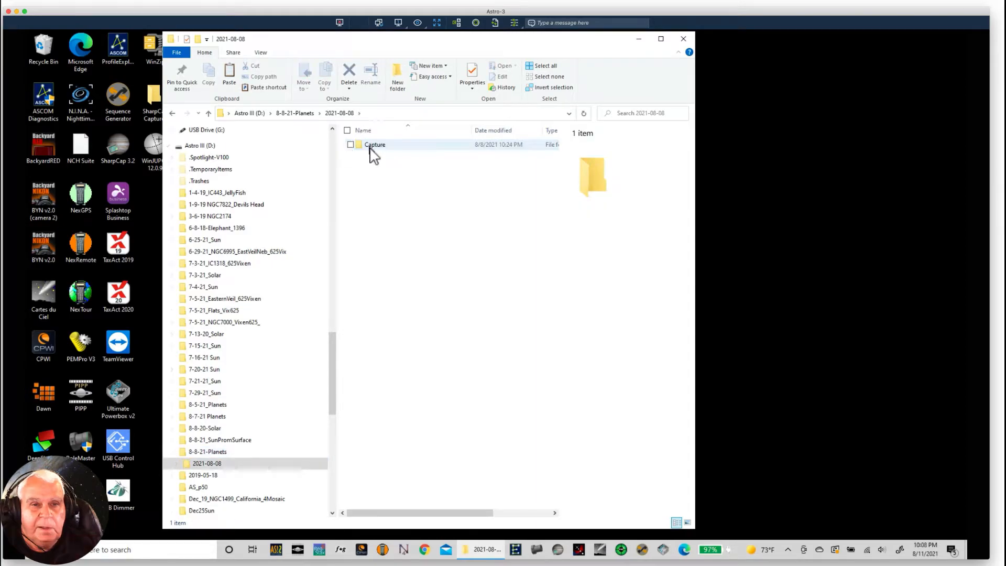
double_click(368, 149)
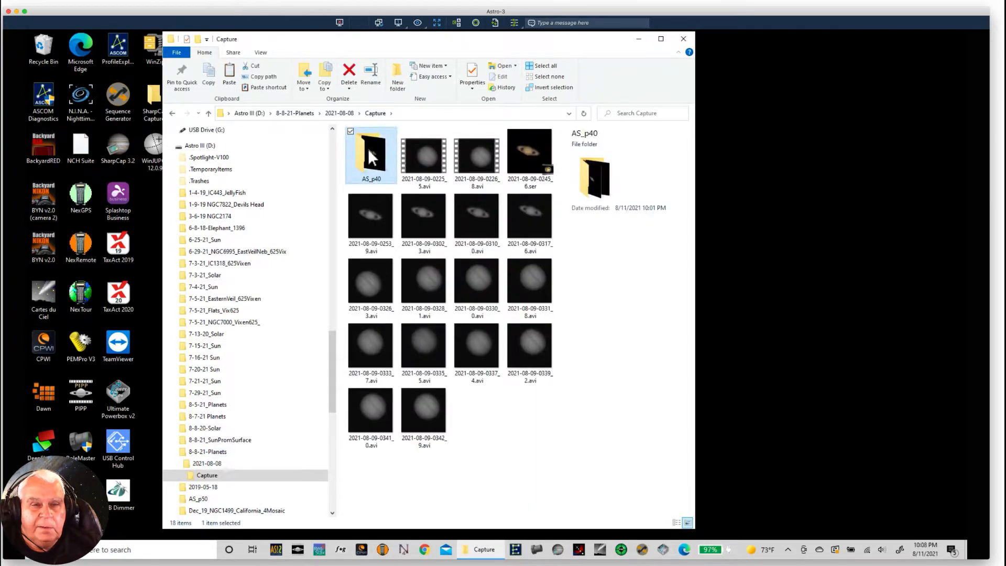
left_click(419, 155)
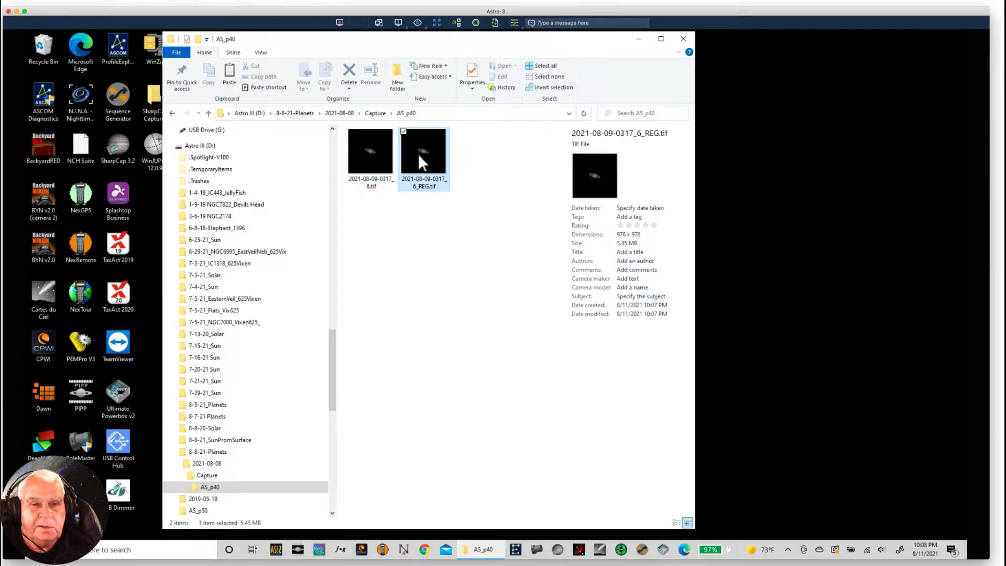
right_click(418, 154)
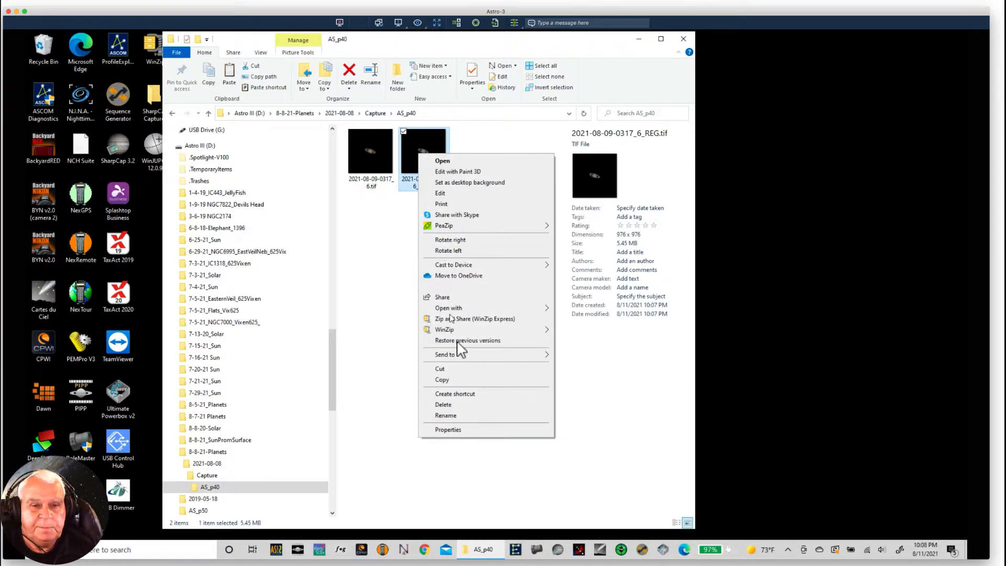
left_click(441, 379)
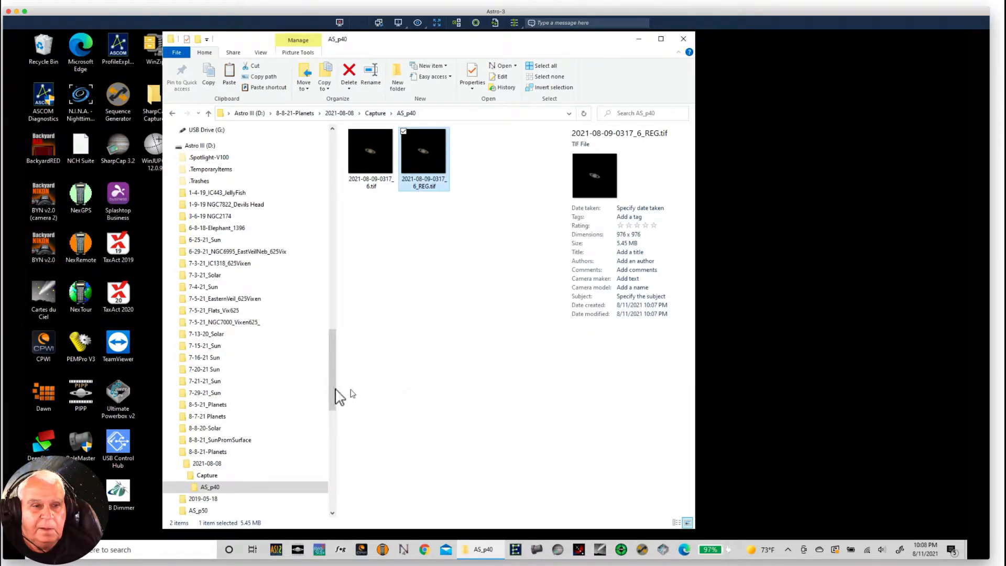
- Create a new folder named "8-8-21 Saturn" in OneDrive
left_click_drag(332, 384, 348, 195)
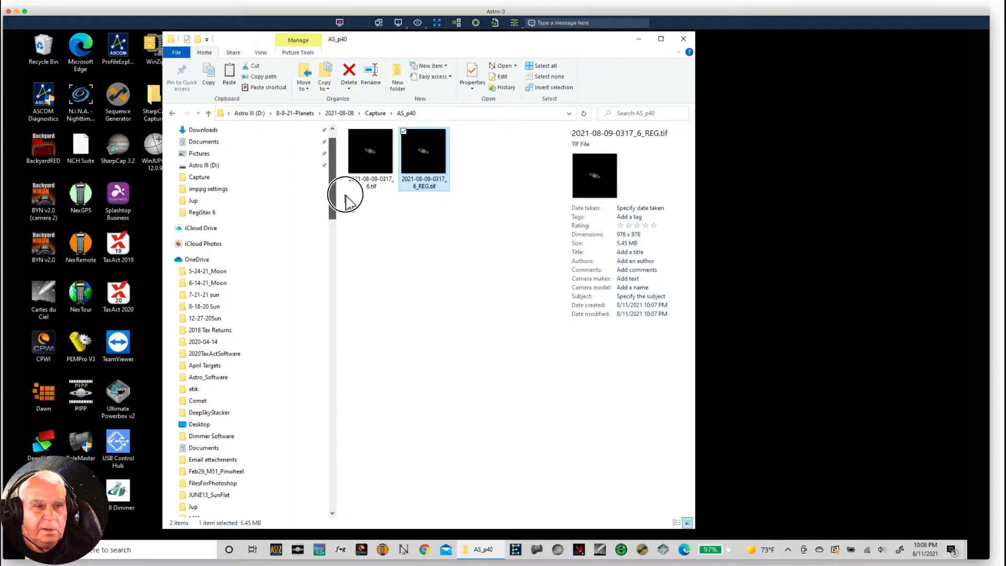
left_click(198, 261)
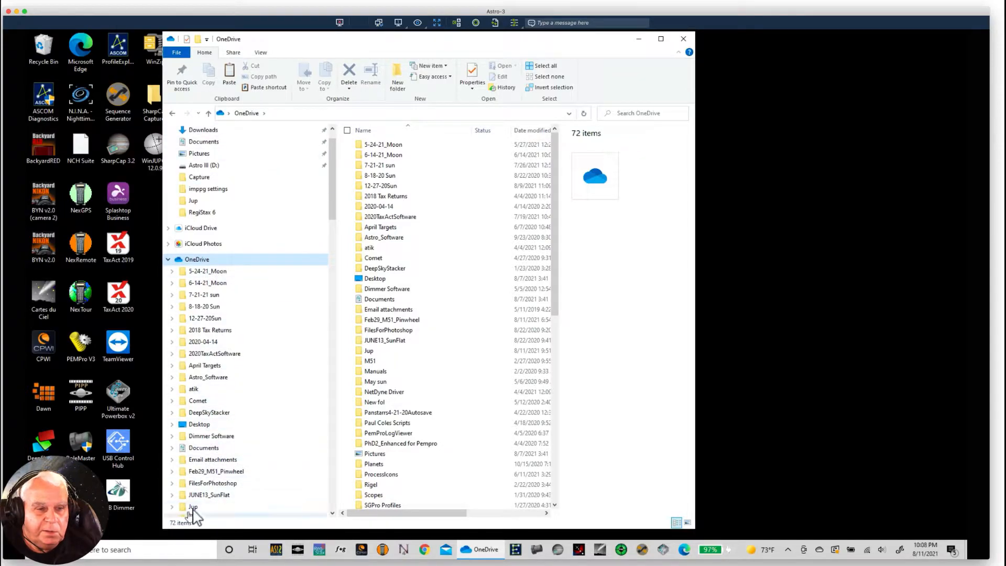
scroll(243, 500, "down", 1)
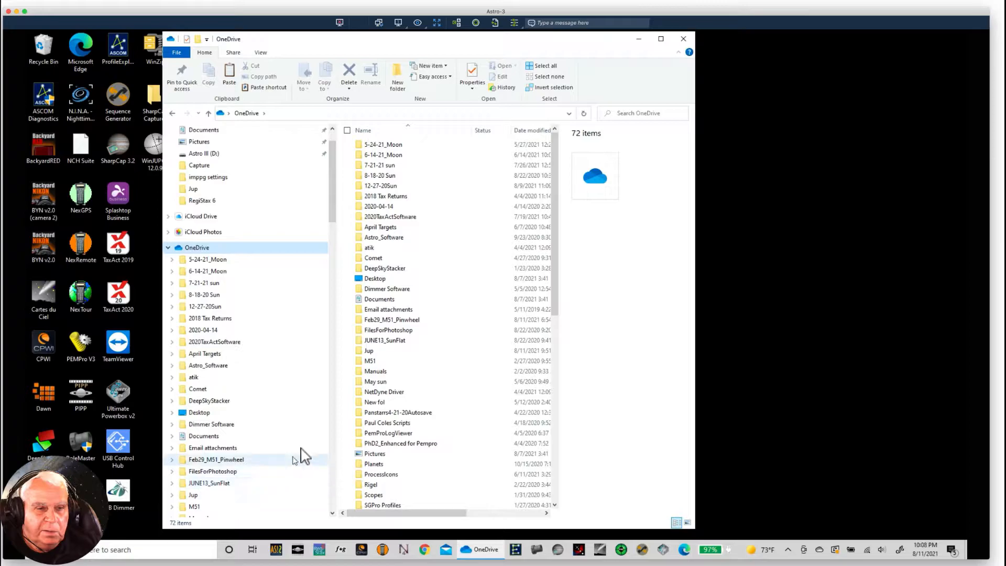
left_click_drag(332, 209, 332, 139)
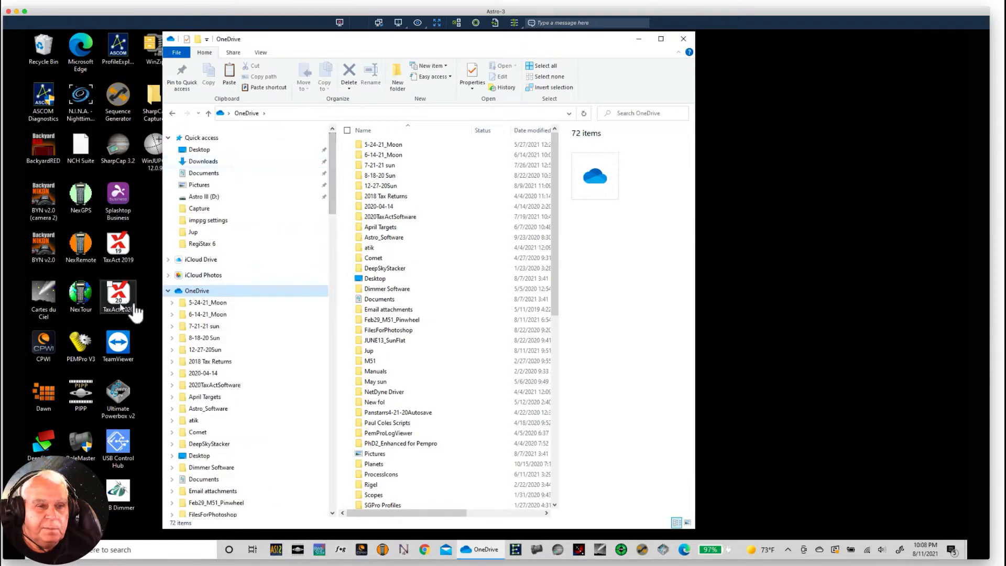
right_click(209, 292)
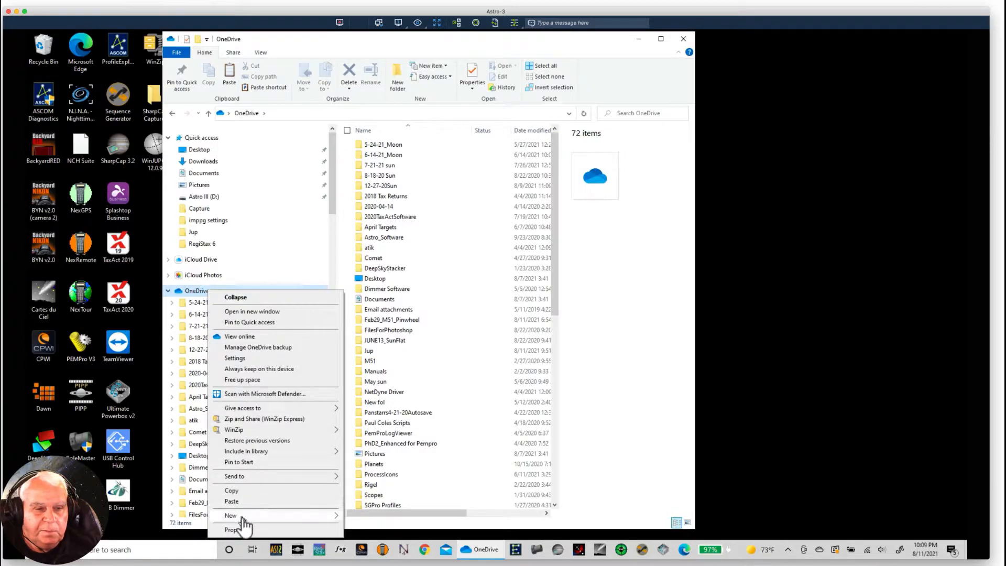
mouse_move(244, 518)
left_click(366, 516)
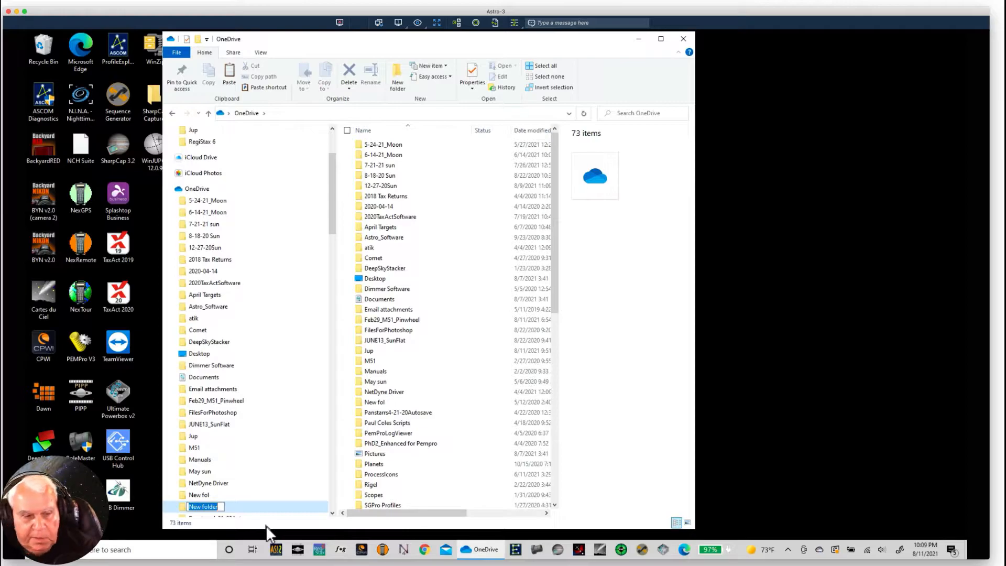
type("June")
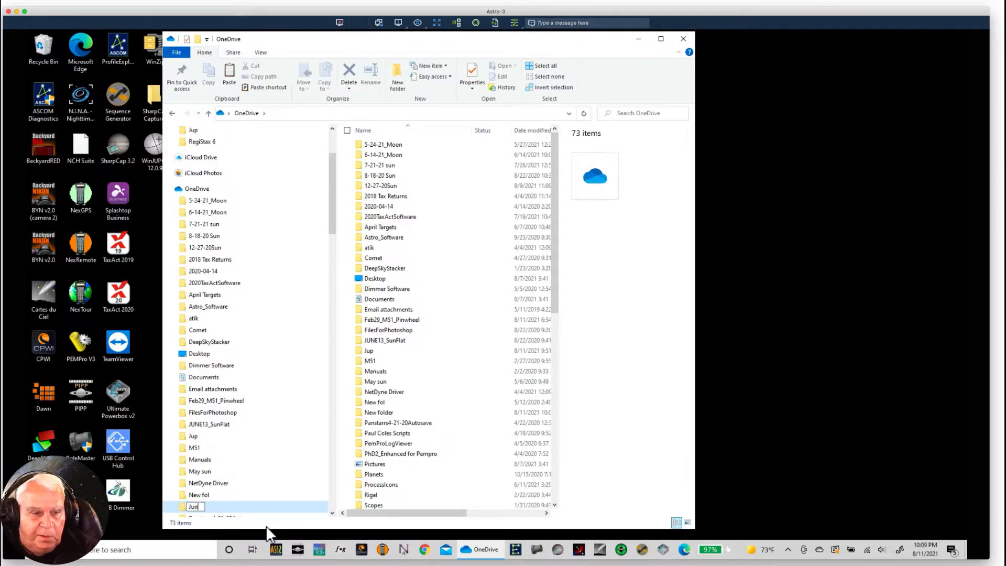
key("BackSpace")
key("BackSpace")
key("BackSpace")
type("8-8-2")
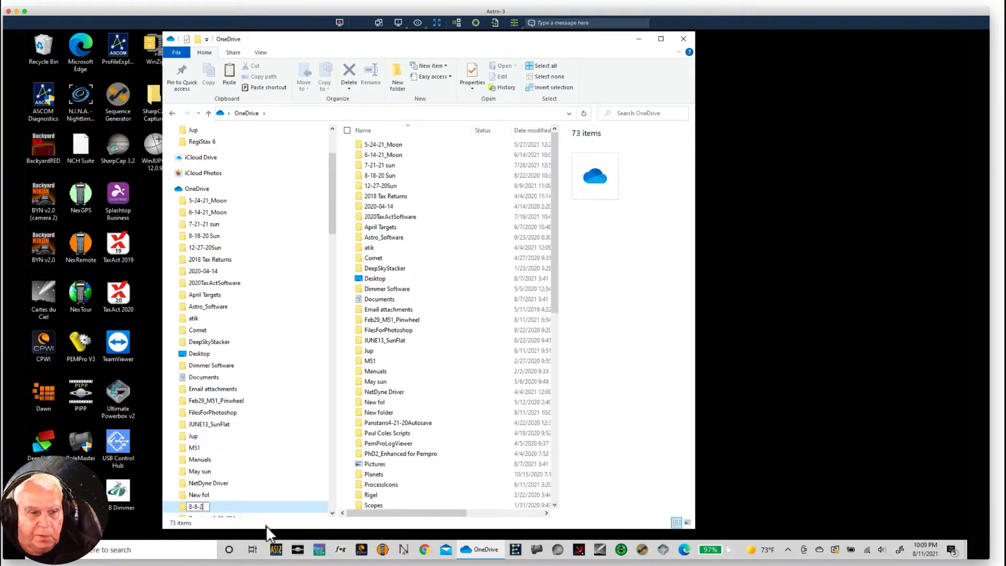
type("1 Sa")
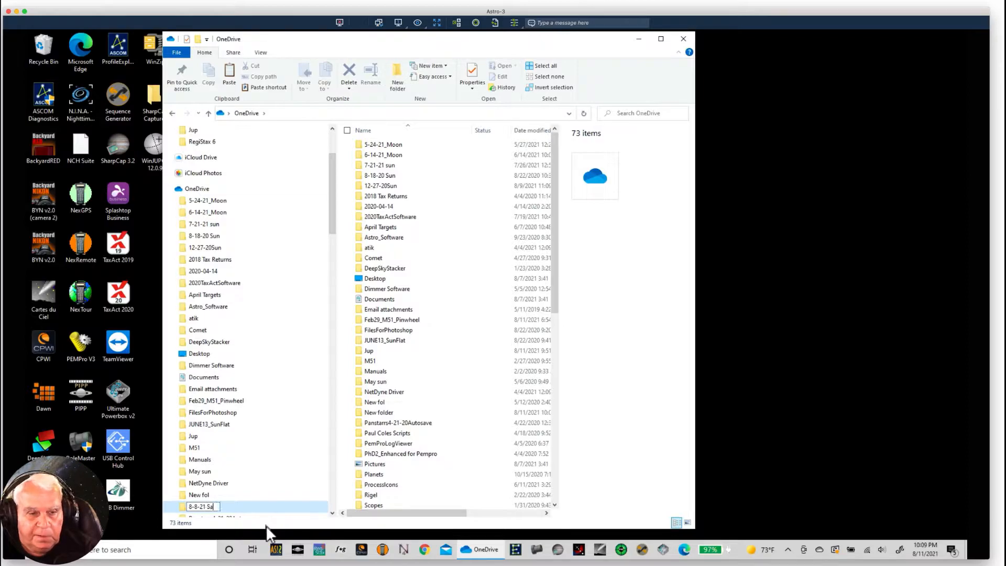
type("turn")
key("Return")
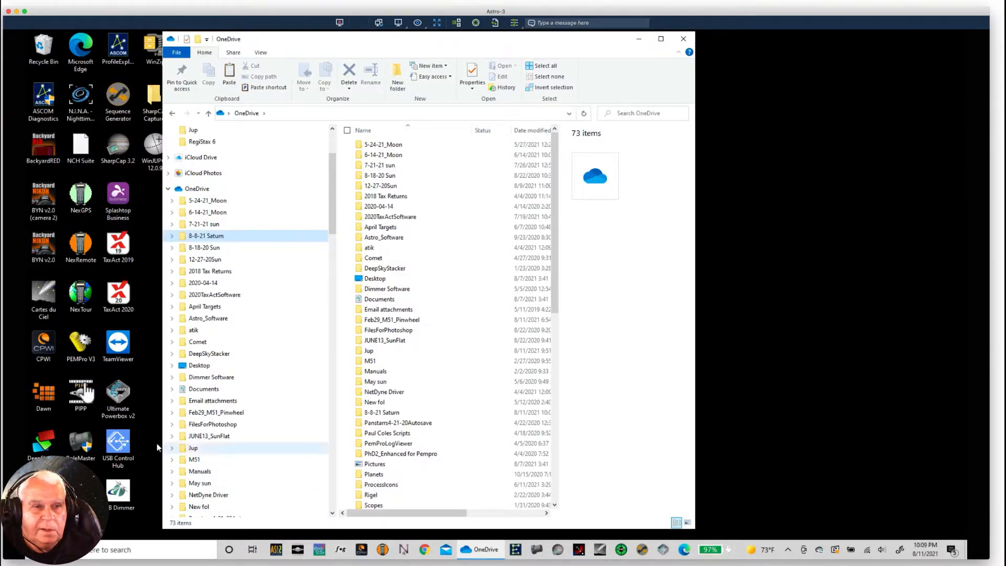
- Paste the copied TIFF into the 8-8-21 Saturn folder
left_click(206, 235)
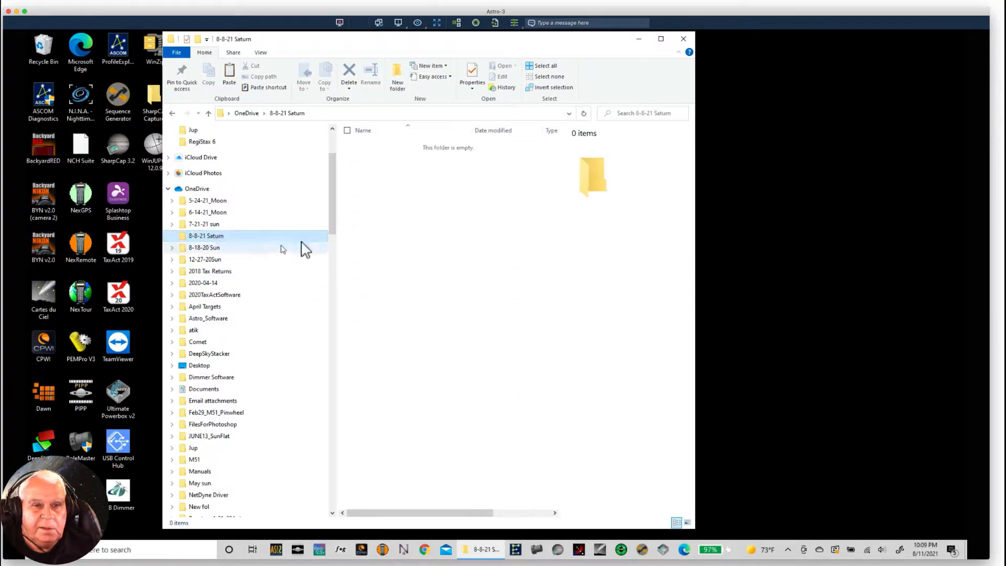
right_click(374, 240)
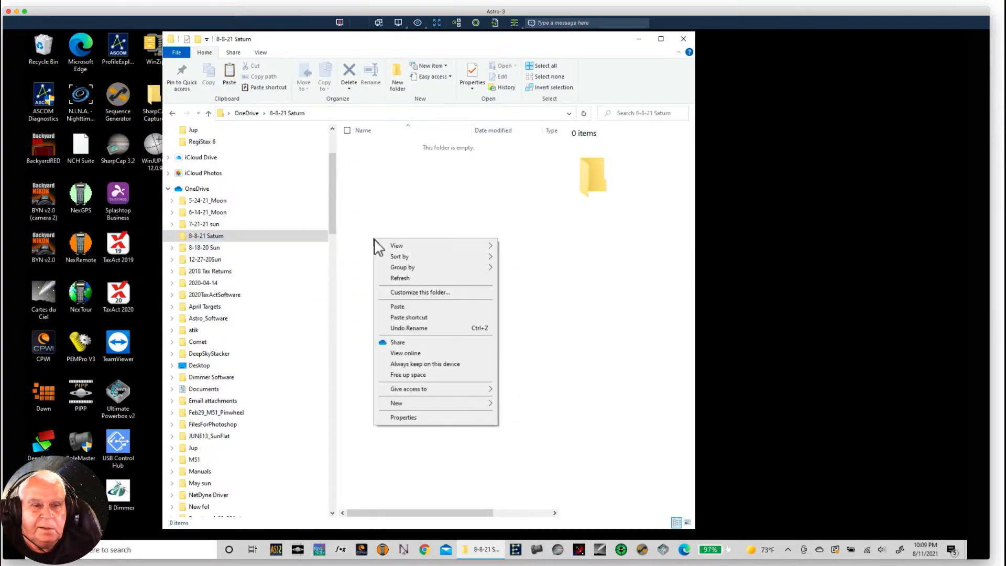
left_click(408, 306)
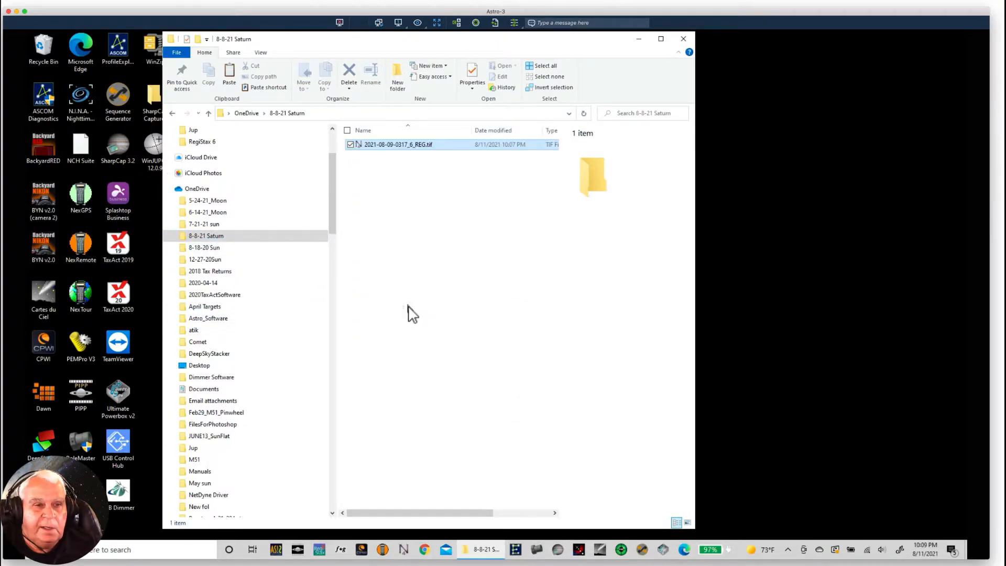
left_click(640, 41)
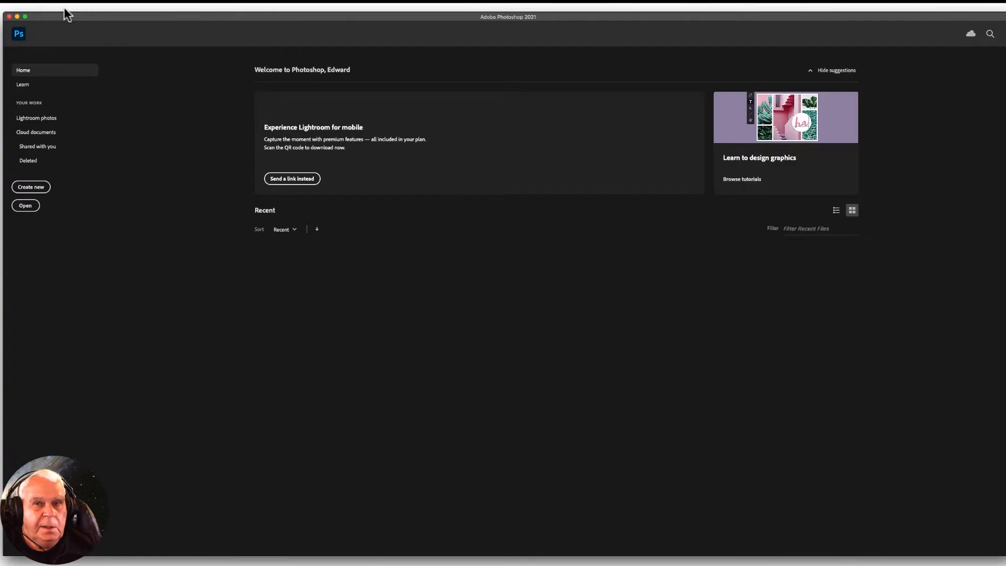
left_click(63, 6)
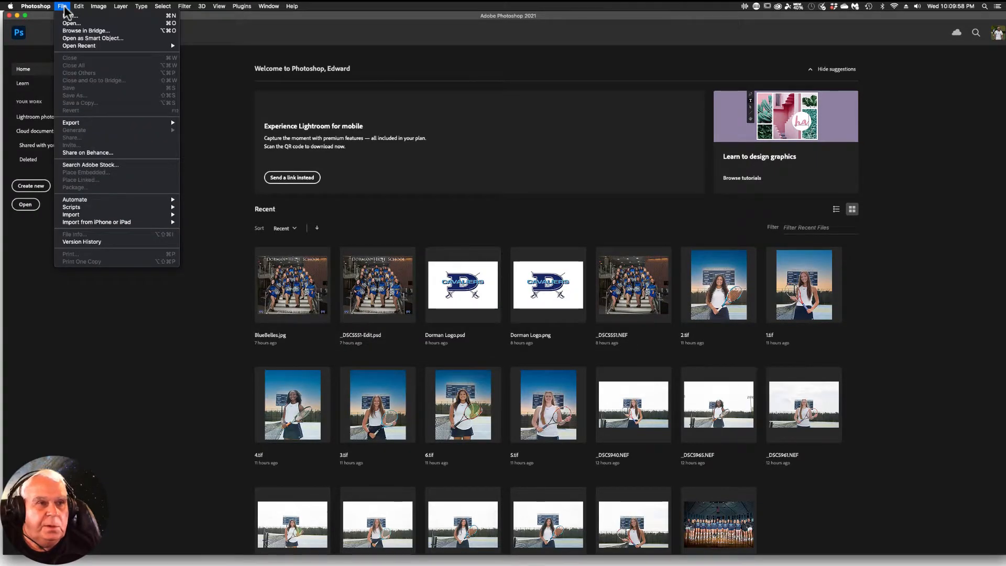
left_click(70, 24)
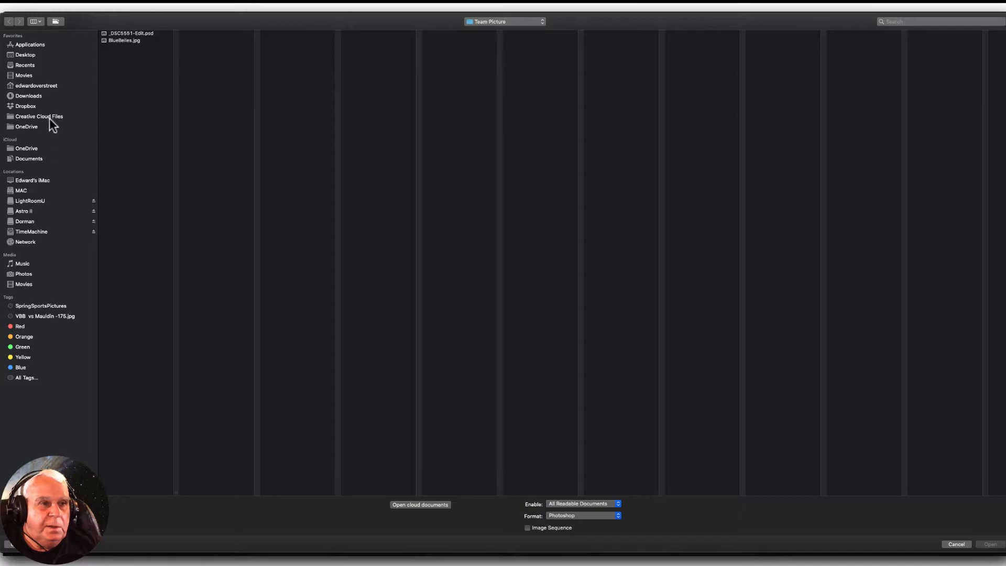
left_click(30, 125)
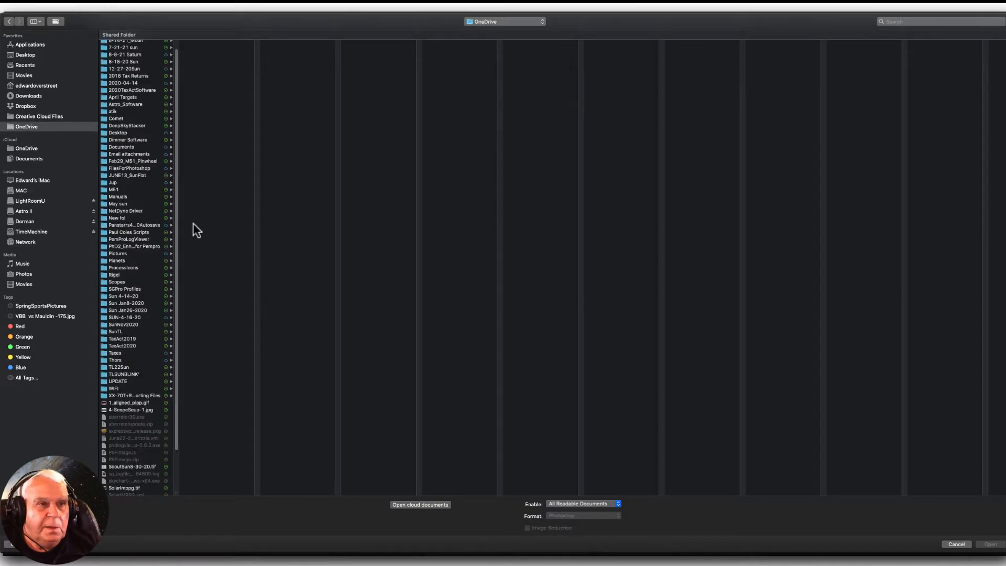
left_click(128, 54)
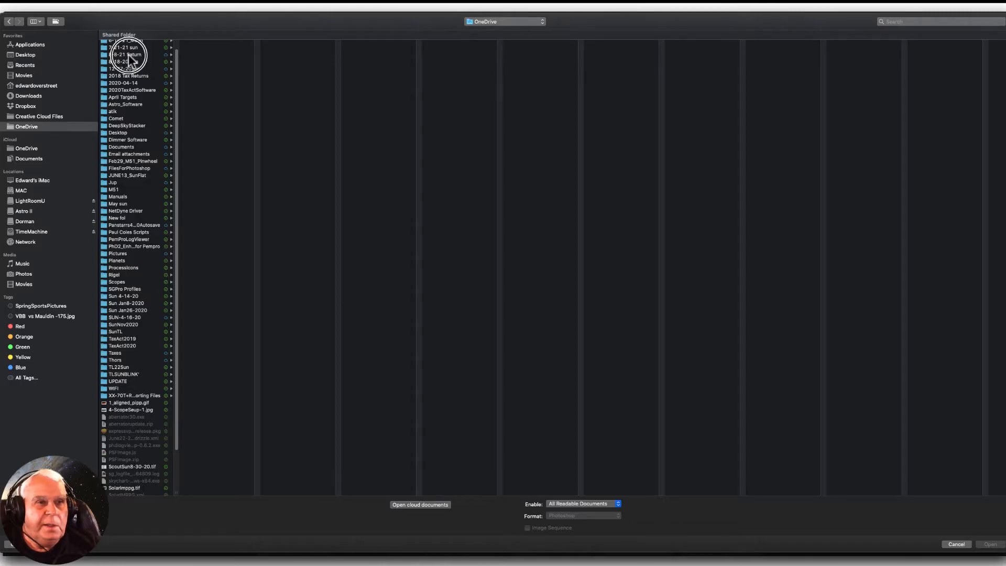
left_click(210, 44)
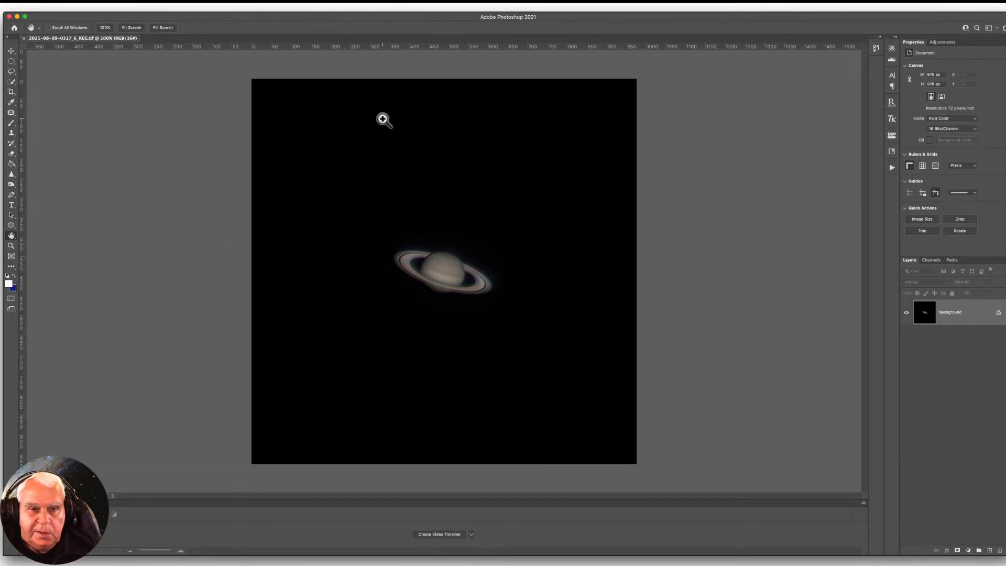
- Duplicate the Background layer of the Saturn image
key("super+equal")
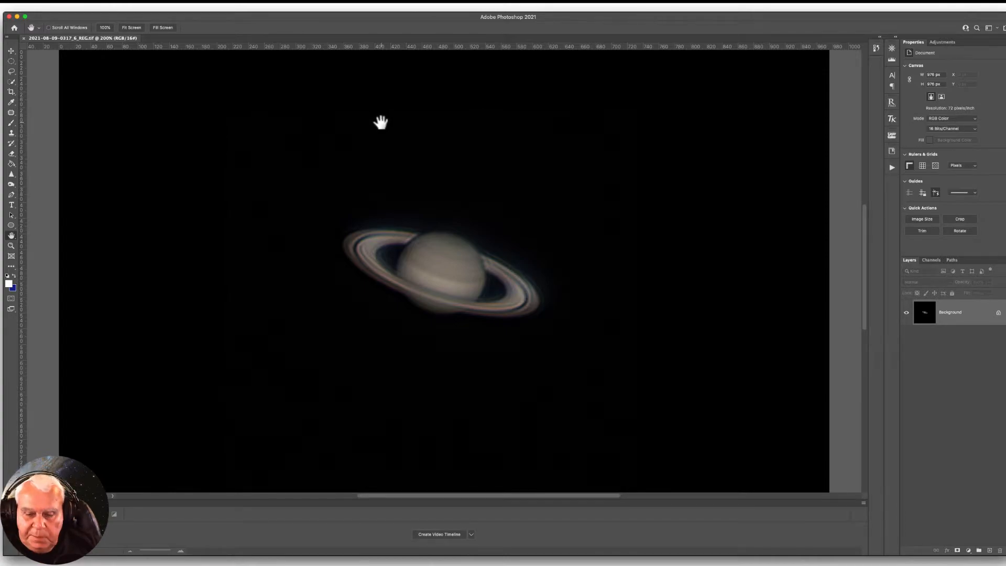
key("super+equal")
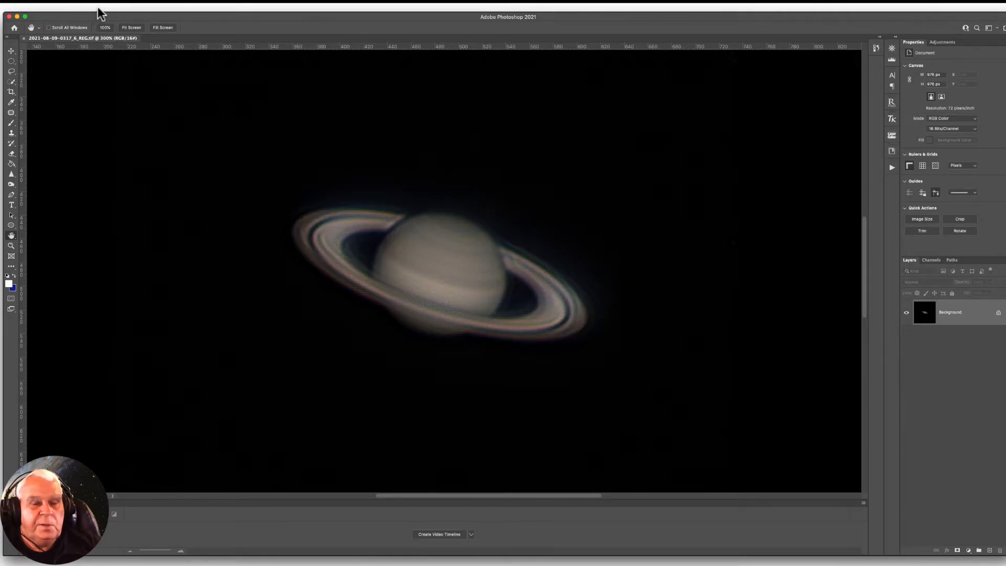
key("super+j")
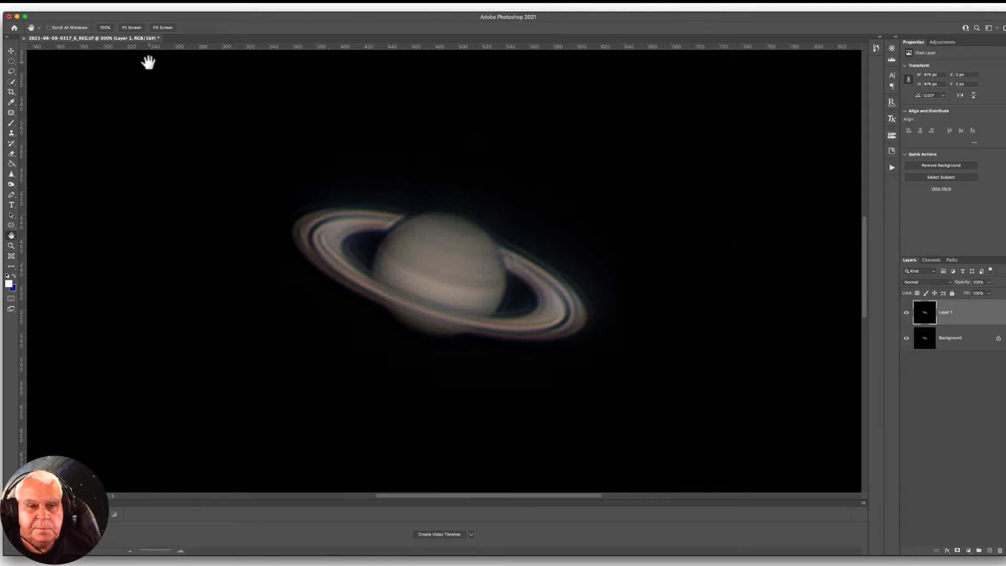
- Brighten the midtones of Layer 1 with a Curves adjustment, placing a point at about input 103, output 125
left_click(99, 7)
mouse_move(123, 28)
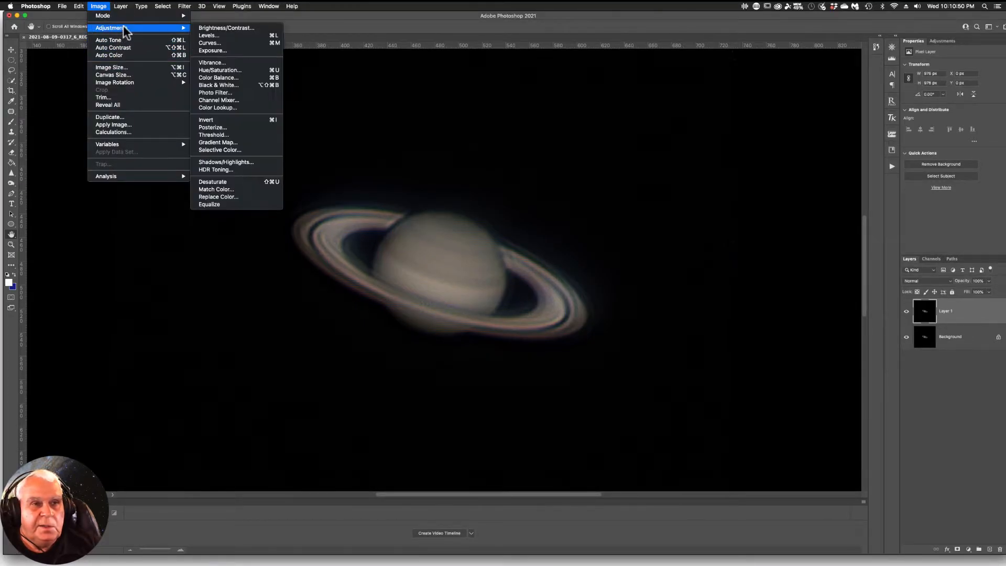
left_click(241, 42)
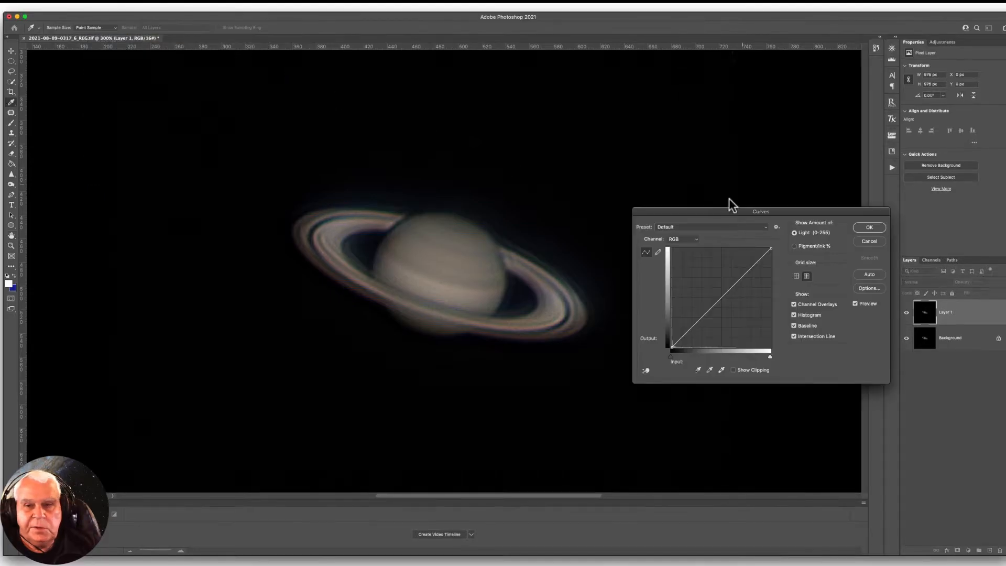
left_click_drag(722, 297, 711, 298)
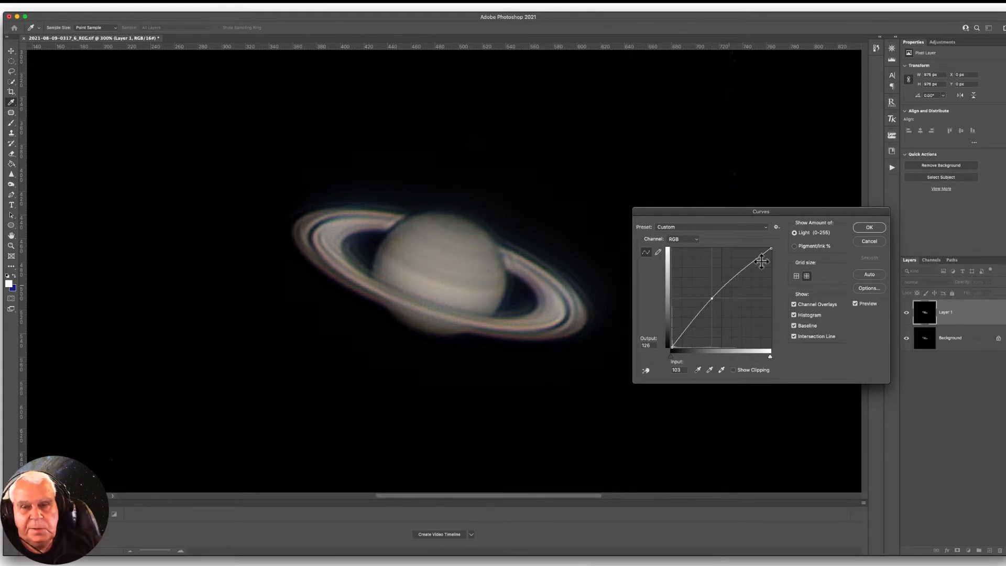
left_click(870, 228)
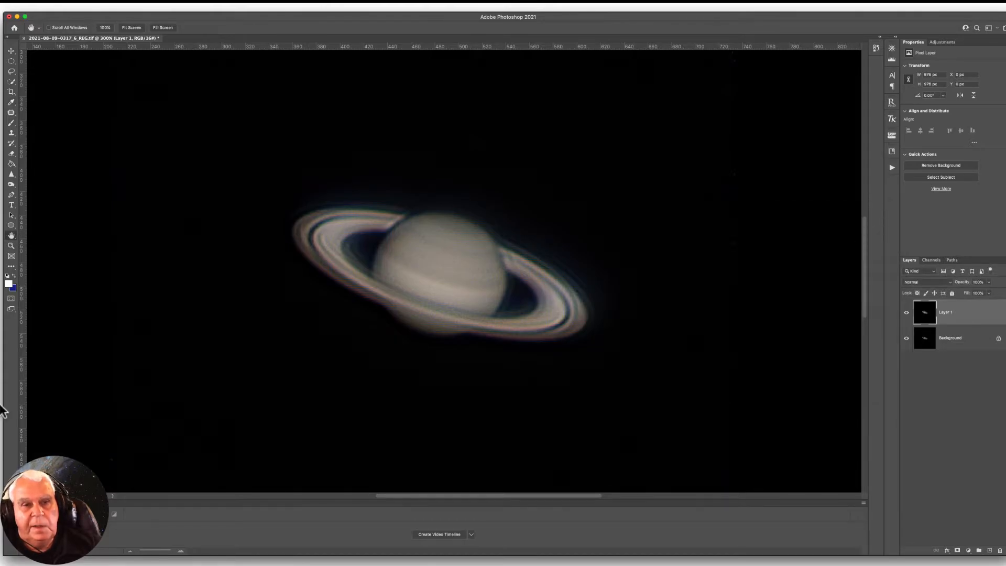
- Raise the overall saturation of Layer 1 slightly with a Hue/Saturation adjustment
left_click(98, 6)
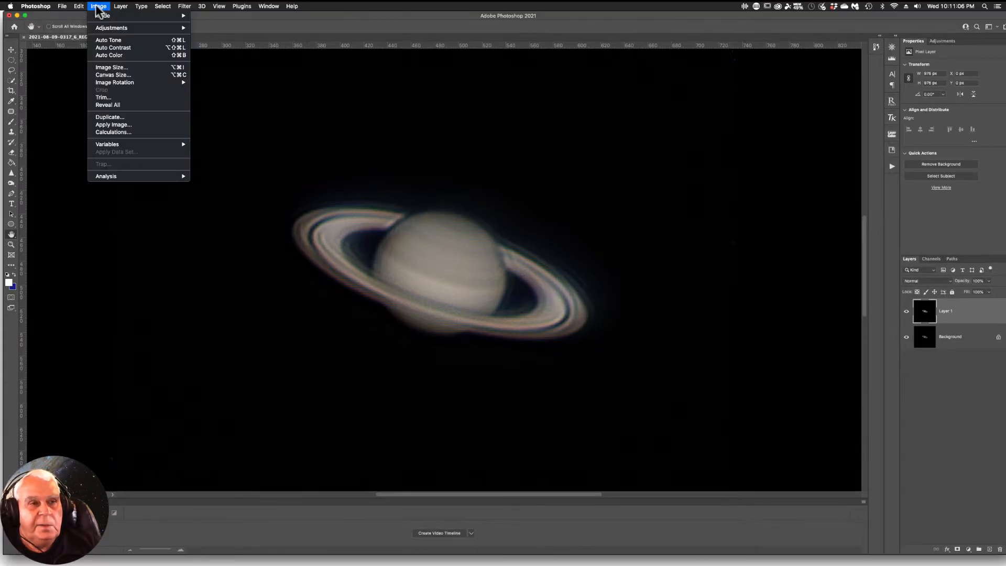
mouse_move(101, 31)
left_click(216, 70)
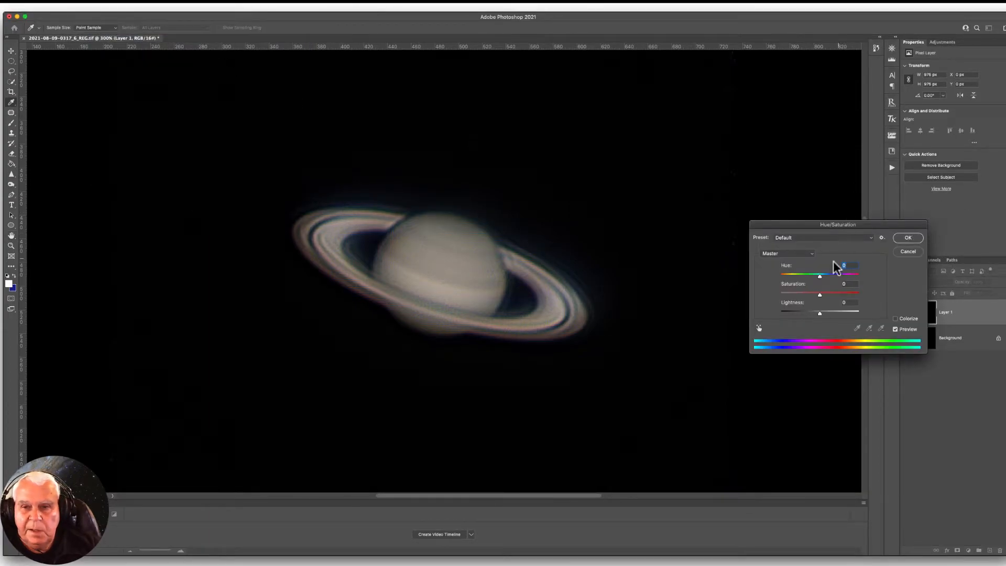
left_click(819, 293)
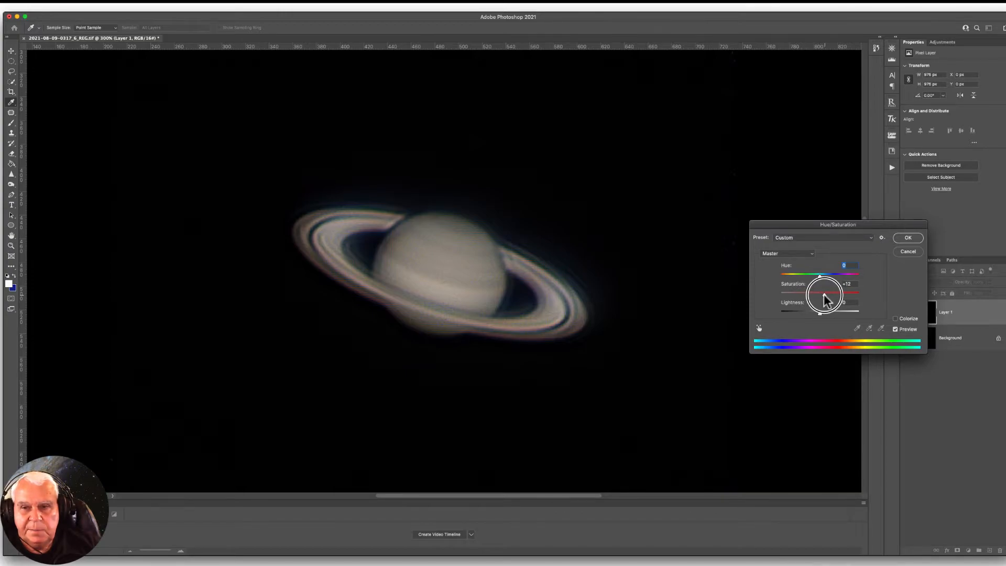
left_click(824, 298)
left_click_drag(824, 297, 822, 299)
left_click(911, 238)
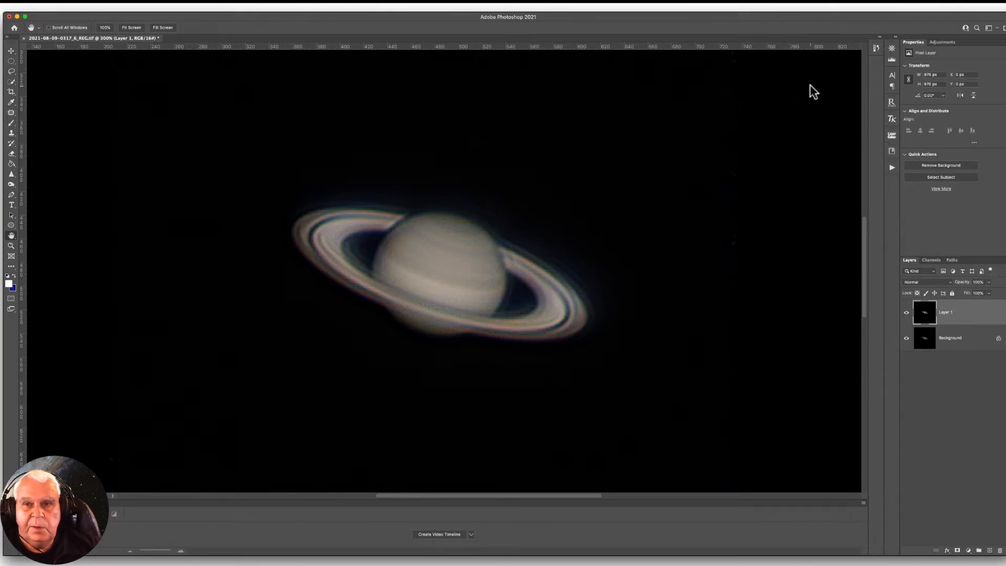
- Apply the Viveza 3 filter to the Saturn image with Structure at 14% and Contrast at 10%
left_click(778, 89)
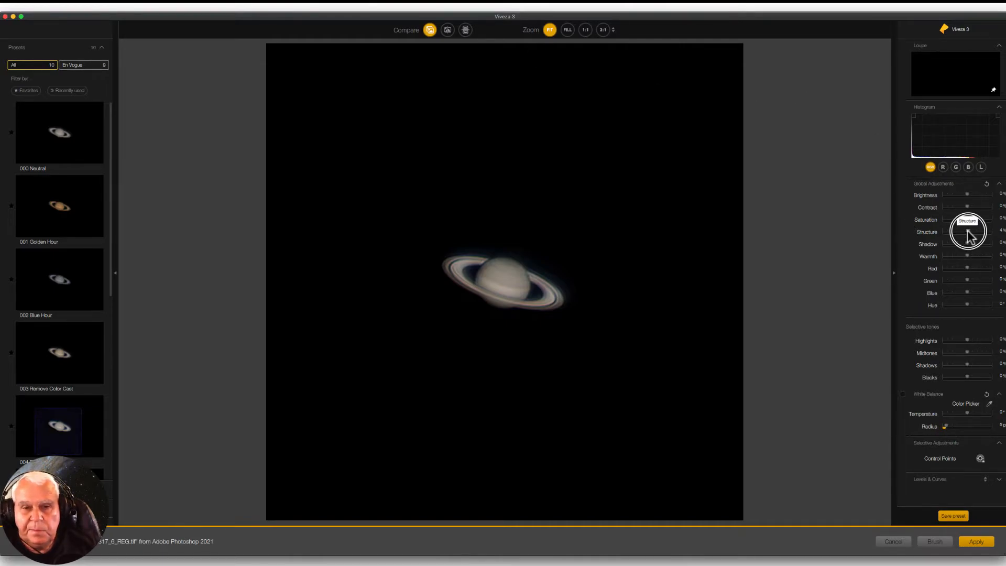
left_click_drag(968, 236, 970, 237)
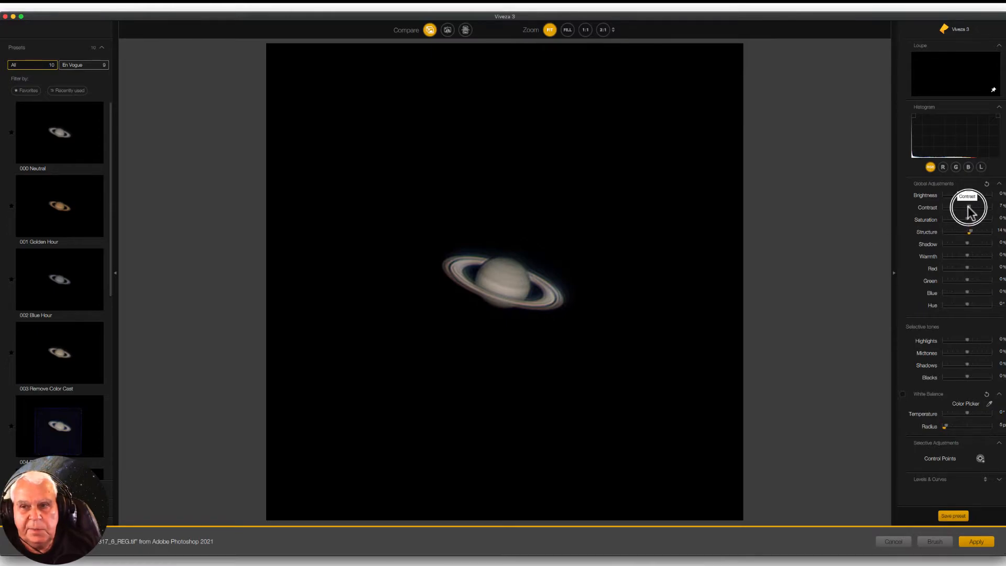
left_click_drag(967, 204, 969, 204)
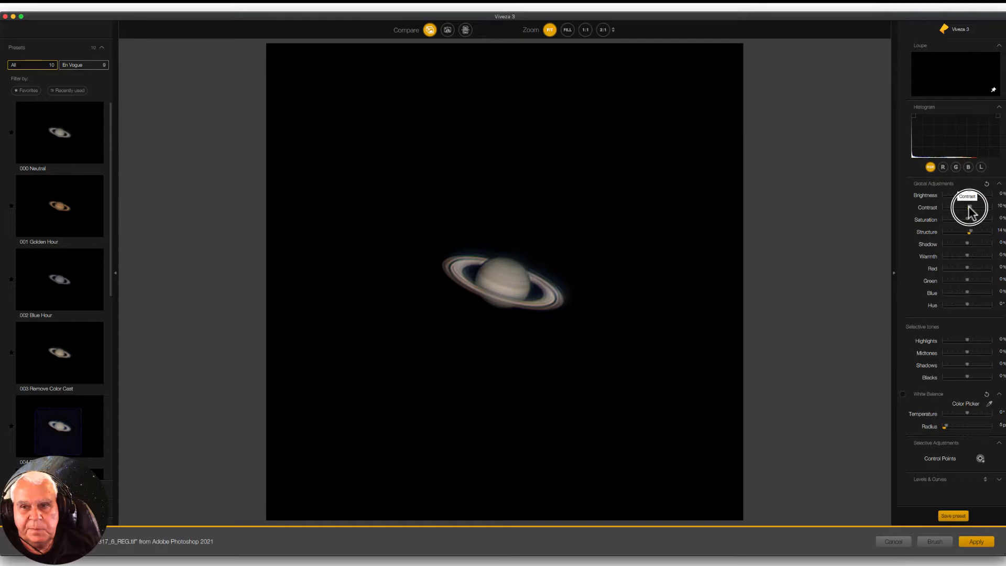
left_click(973, 544)
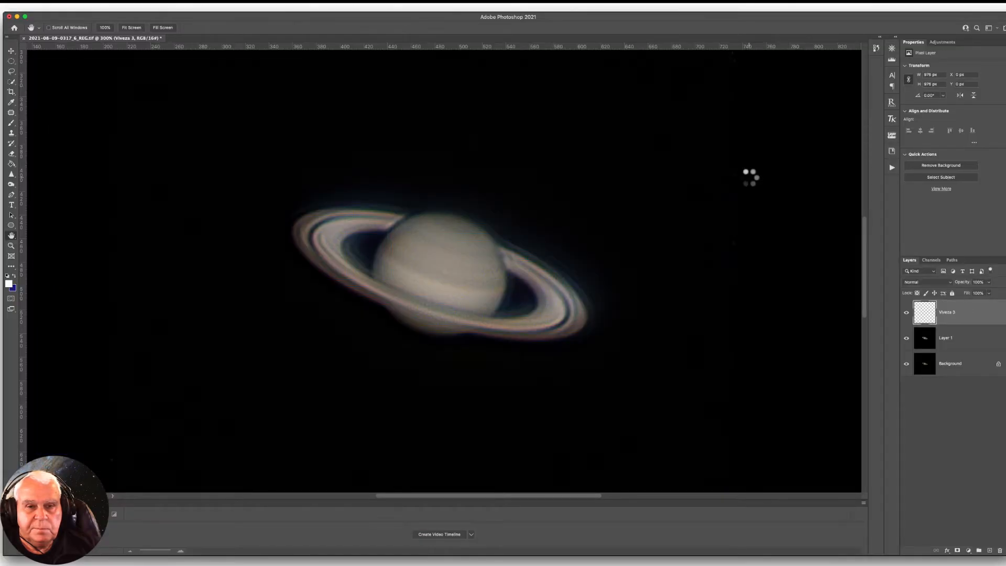
- Compare the image with and without the Viveza 3 layer by toggling its visibility
left_click(906, 313)
left_click(906, 313)
left_click(906, 314)
left_click(906, 313)
left_click(906, 313)
left_click(906, 314)
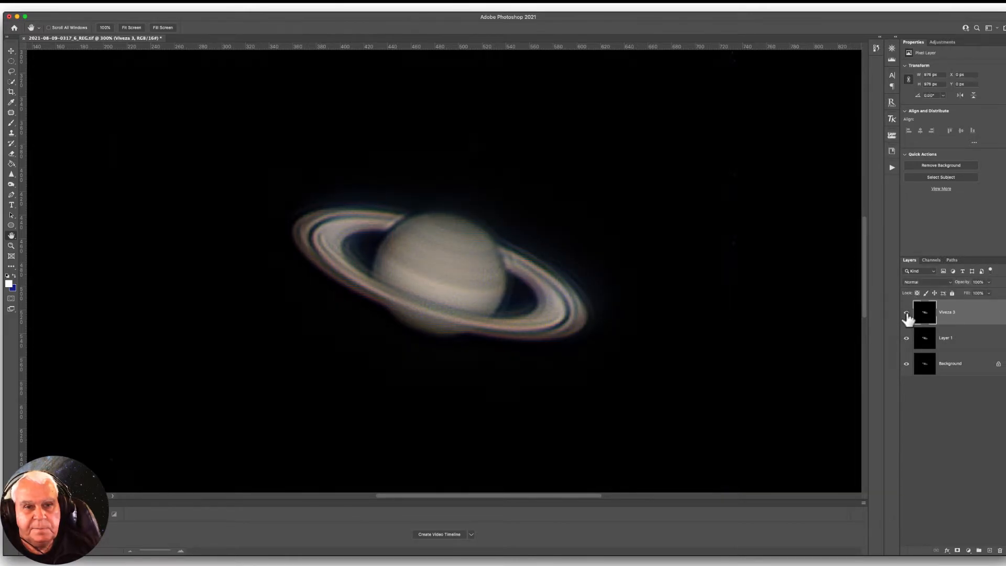
left_click(906, 313)
left_click(906, 313)
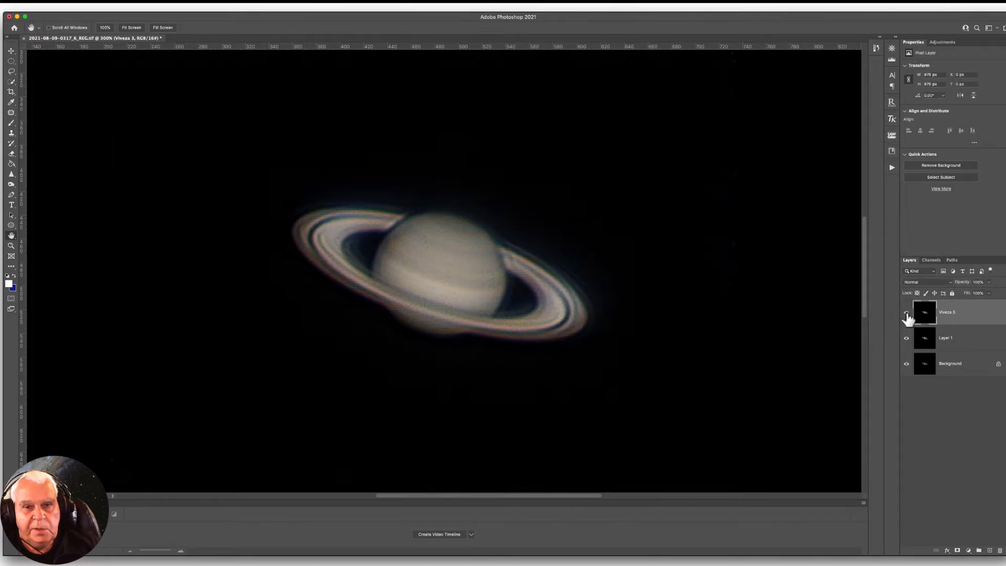
left_click(906, 314)
left_click(906, 313)
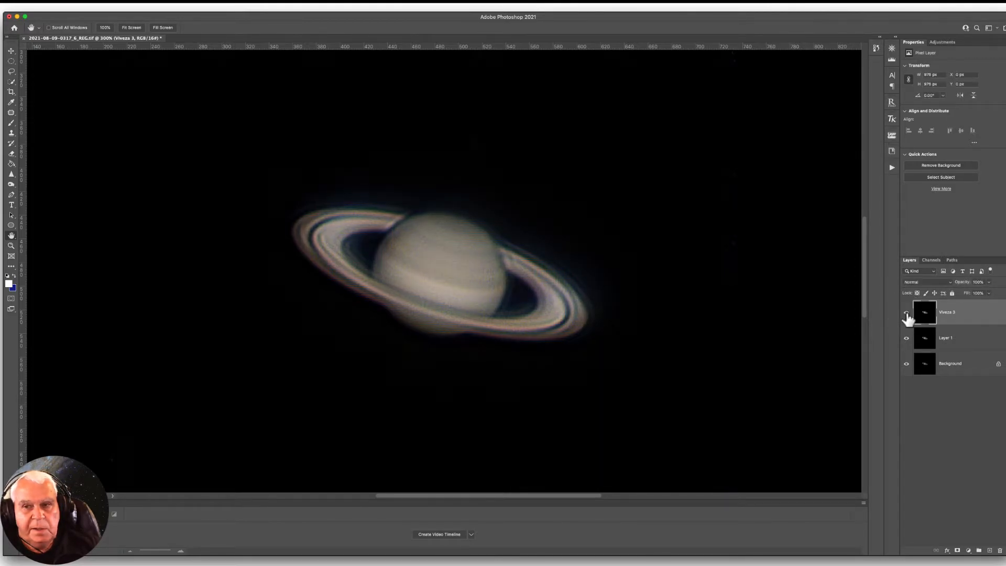
left_click(906, 313)
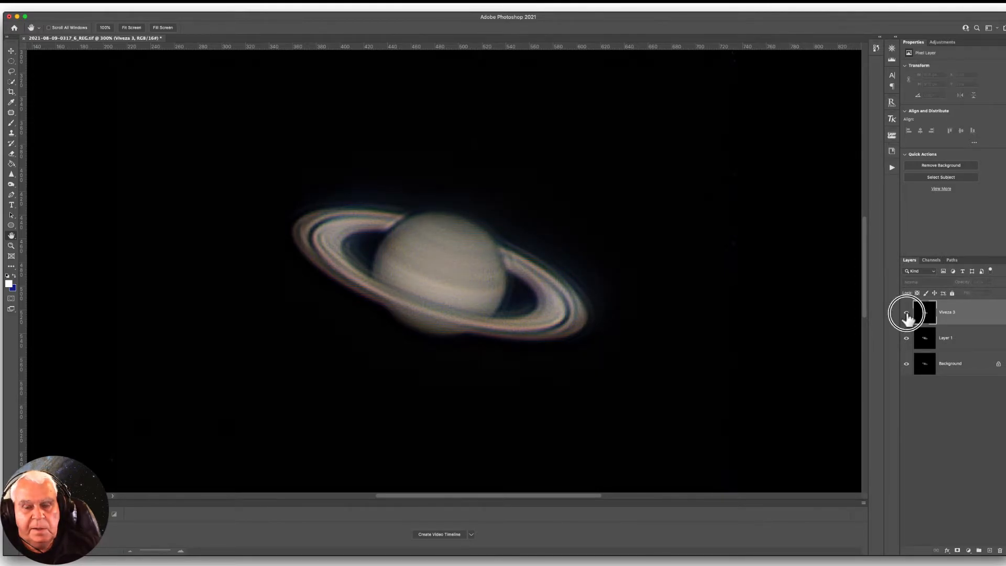
- Compare the edited Saturn with the original by repeatedly isolating the Background layer, and check Layer 1's visibility
left_click(906, 363, "alt")
left_click(906, 364, "alt")
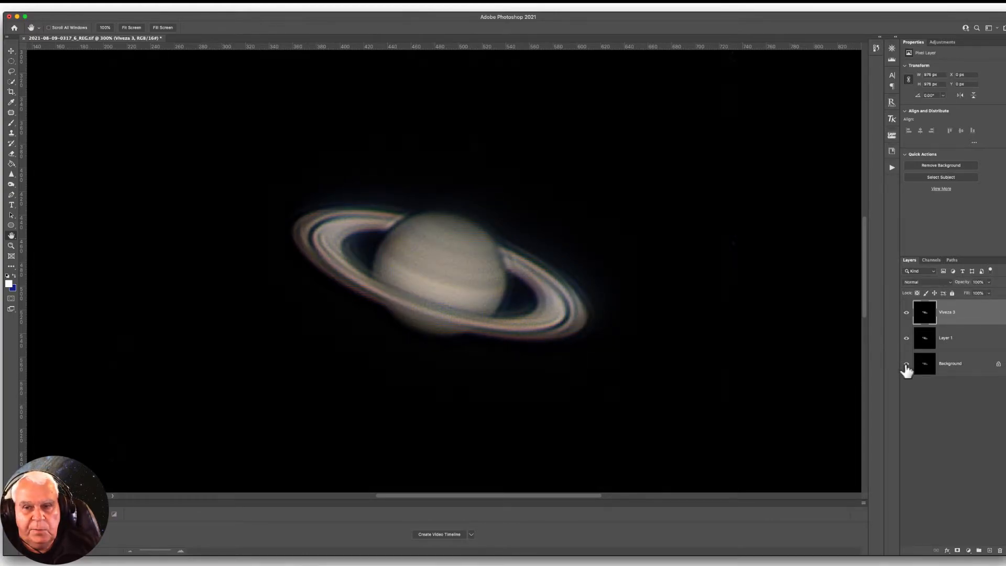
left_click(906, 363, "alt")
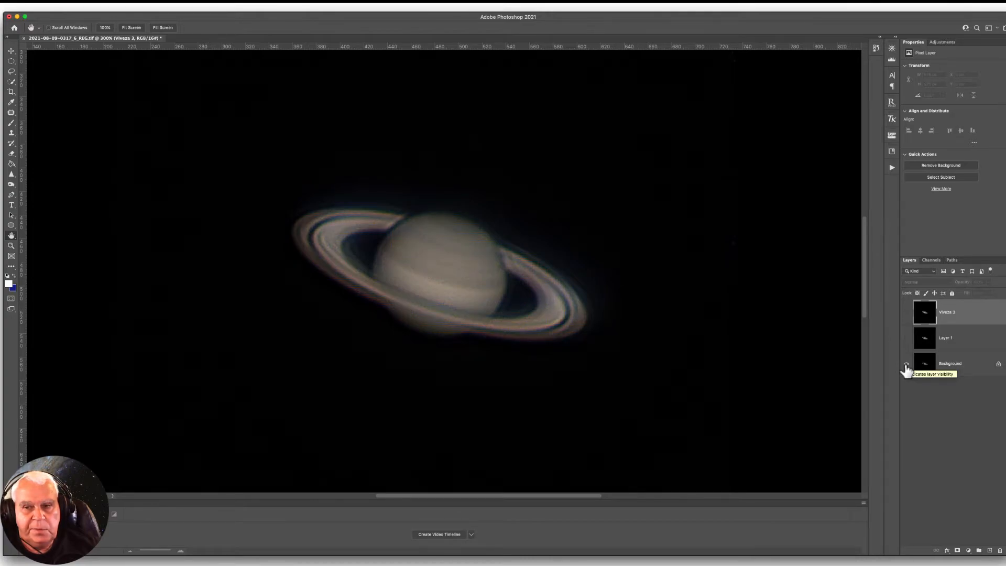
left_click(906, 363, "alt")
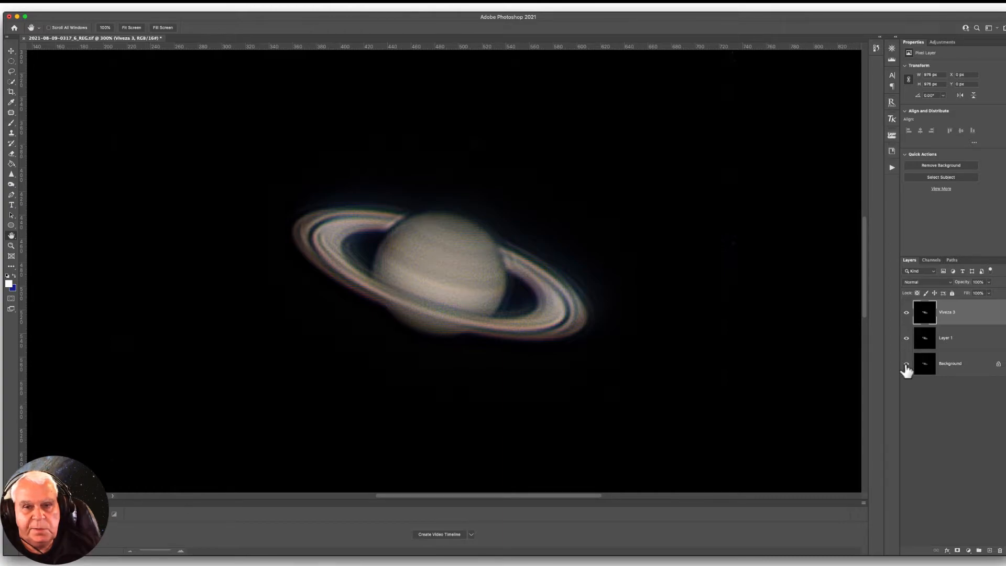
left_click(906, 364, "alt")
left_click(906, 364, "alt")
left_click(906, 363, "alt")
left_click(906, 363, "alt")
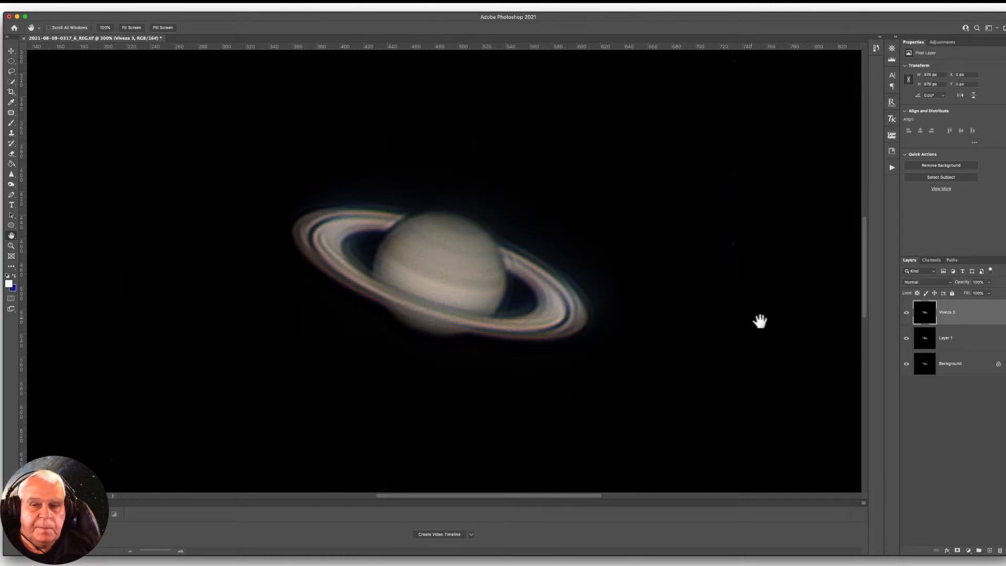
left_click(906, 339)
left_click(906, 339)
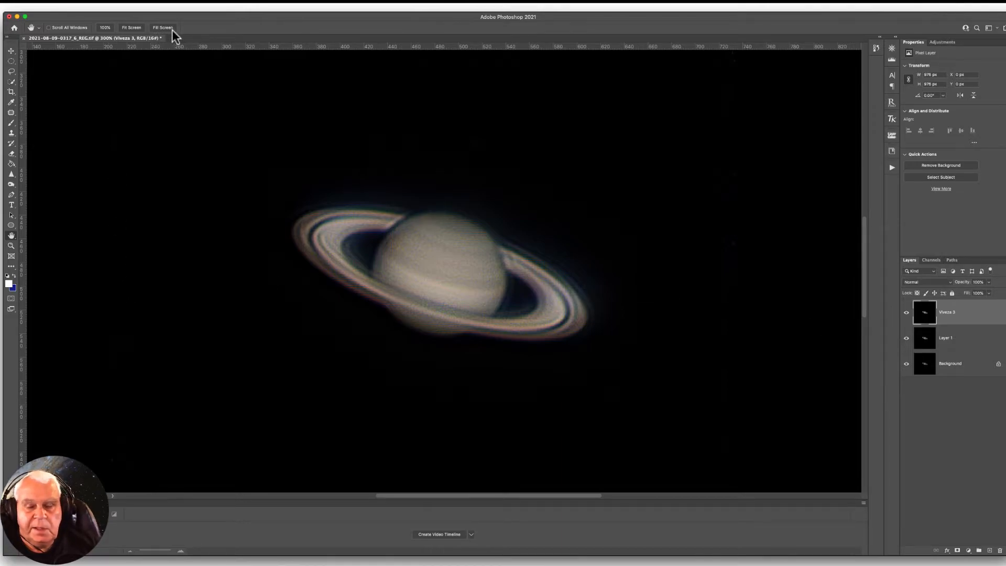
- Apply the Topaz DeNoise 6 filter to the Viveza 3 layer with Overall Strength 0.10 and Recover Detail 0.29
left_click(184, 6)
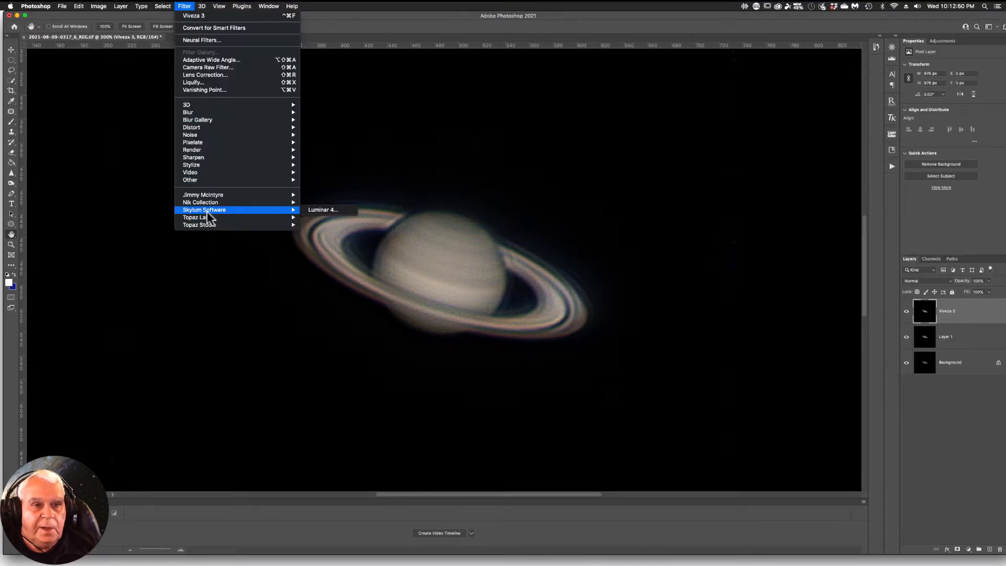
mouse_move(207, 217)
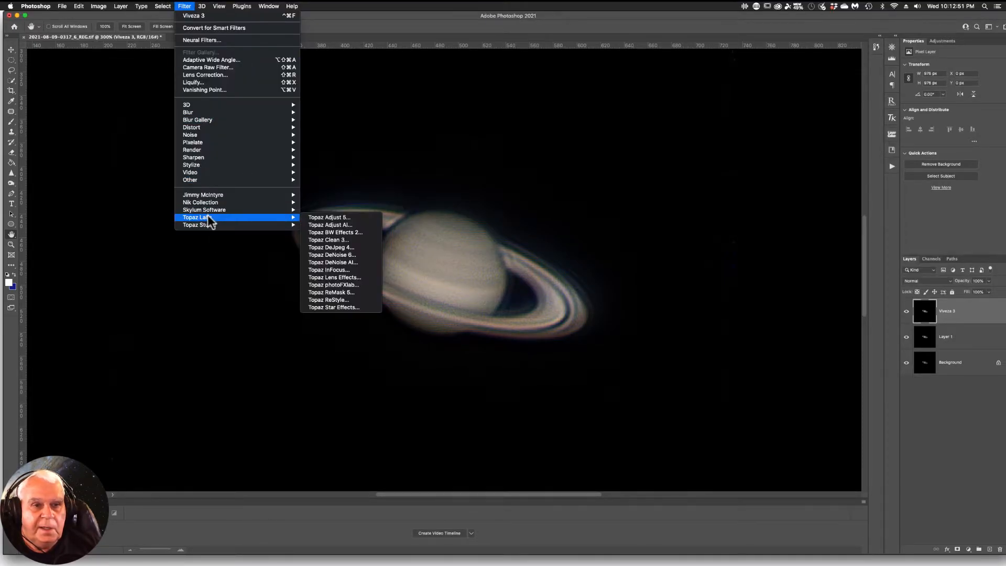
left_click(328, 256)
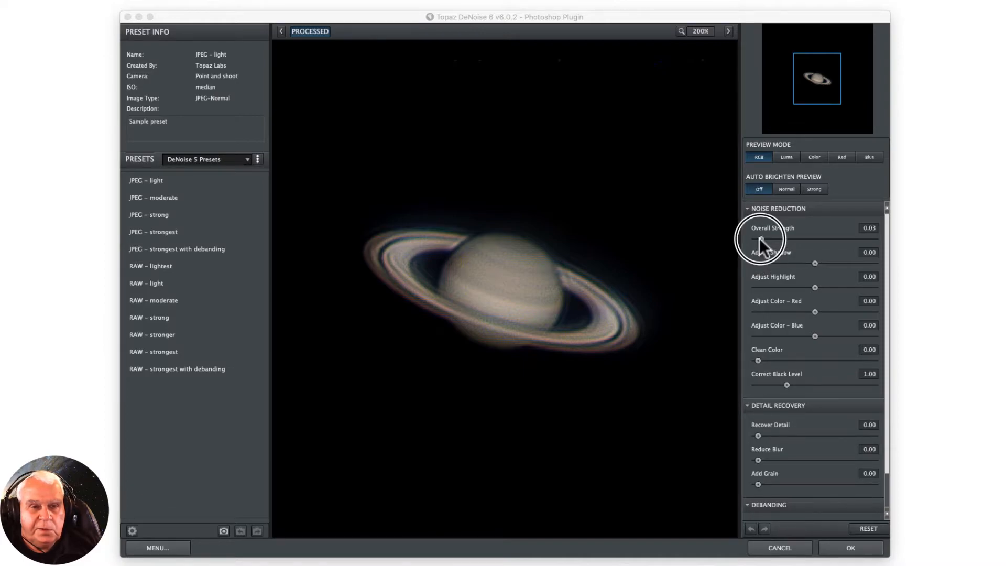
left_click_drag(764, 238, 768, 238)
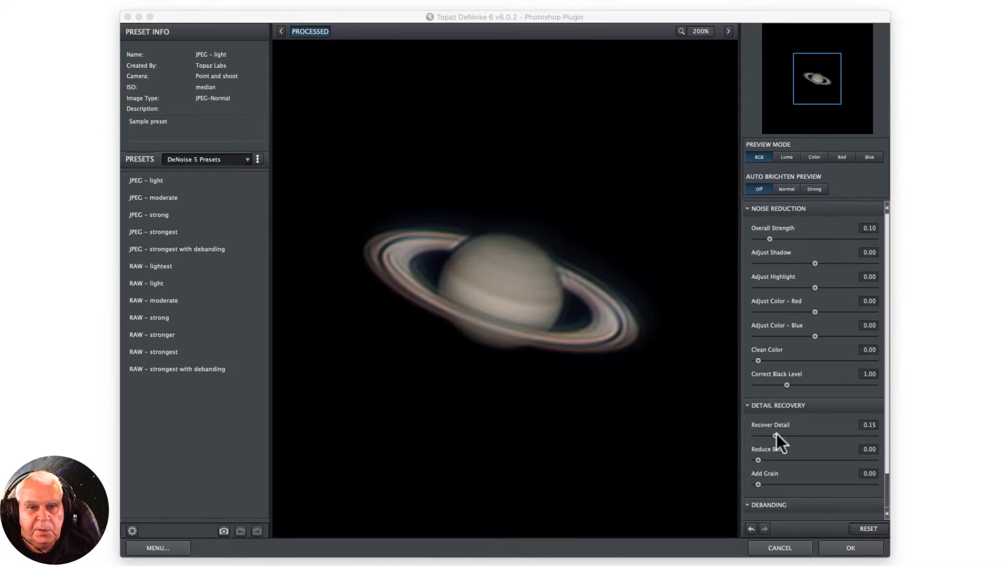
left_click_drag(781, 434, 785, 436)
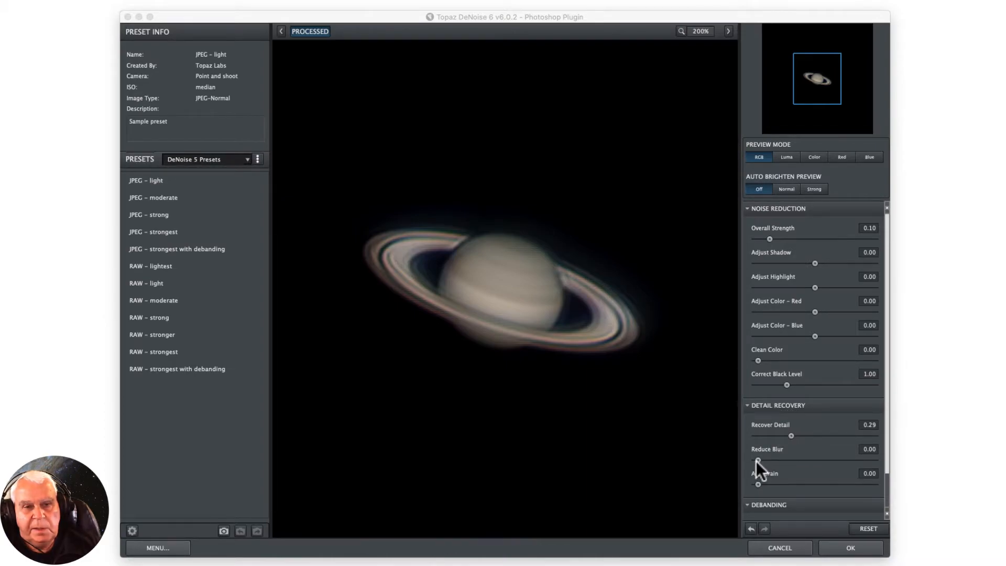
left_click(851, 548)
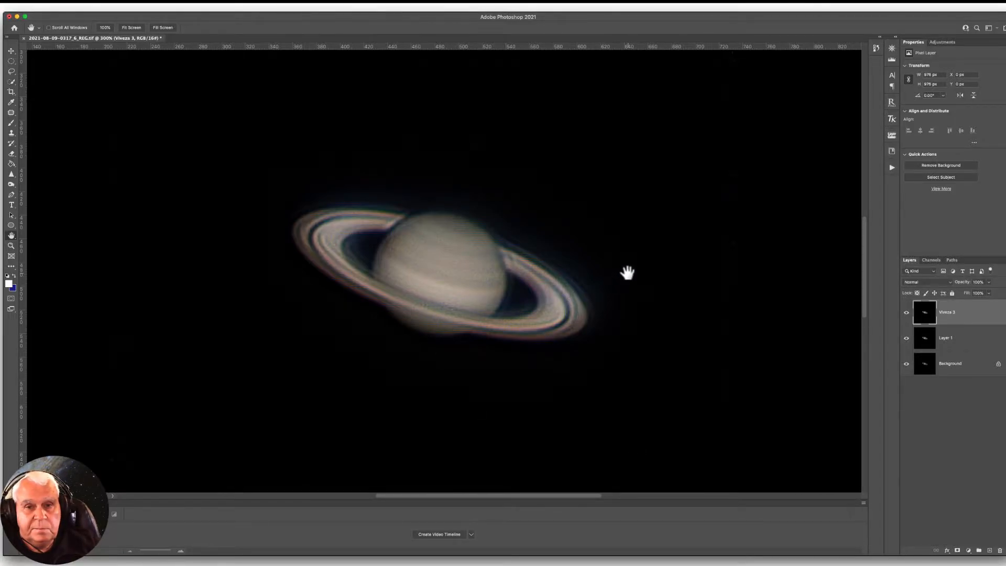
- Compare the denoised Viveza 3 layer with the layers beneath it by toggling its visibility
left_click(906, 313)
left_click(906, 313)
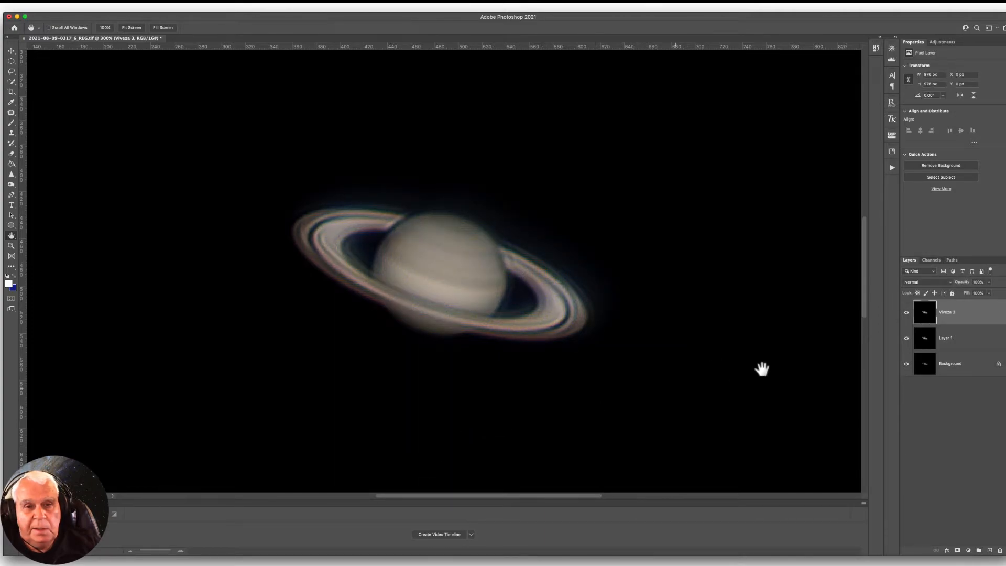
left_click(903, 313)
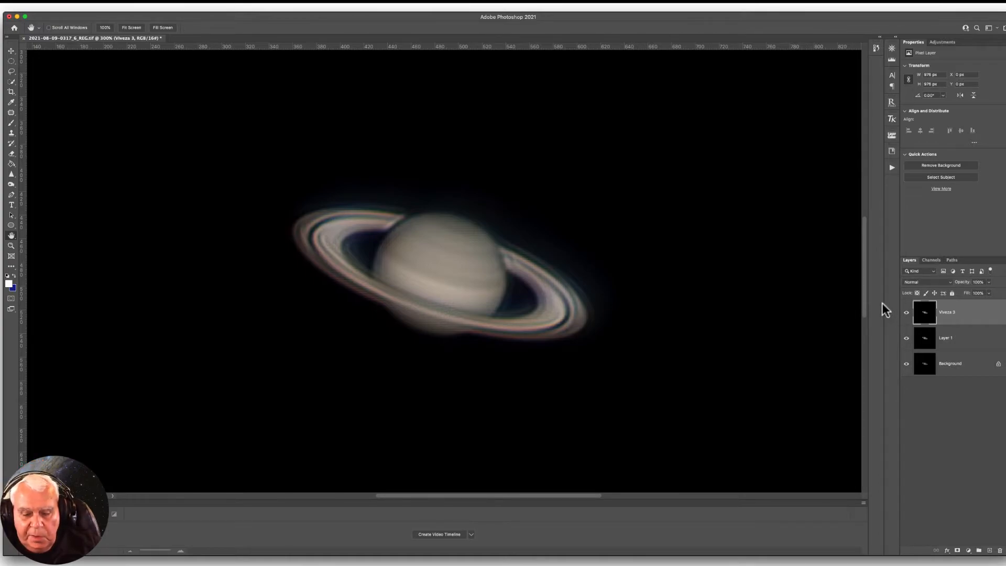
- Sharpen Saturn with a duplicate of the Viveza 3 layer, using a High Pass filter of 0.6 pixels radius blended in Soft Light
key("super+j")
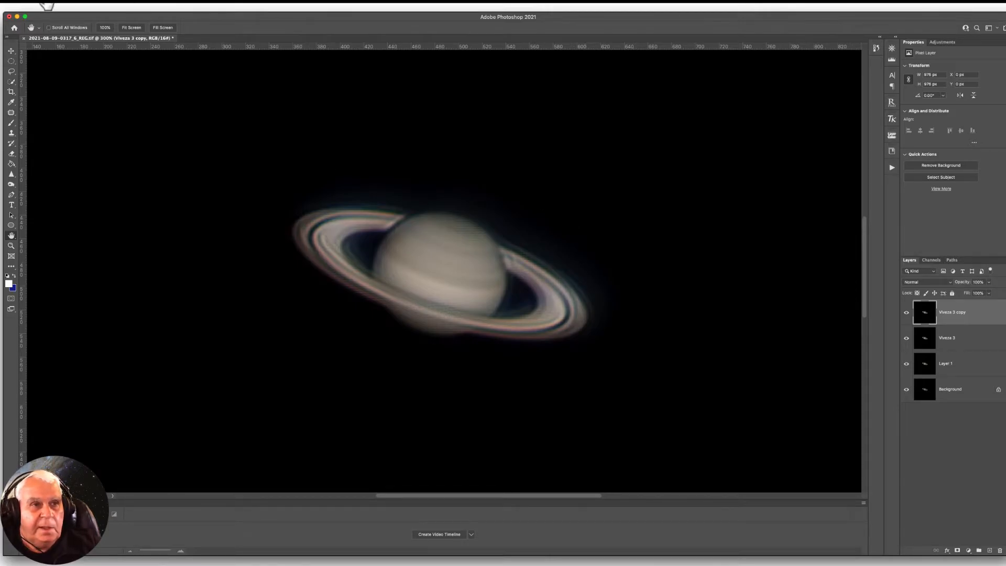
left_click(187, 7)
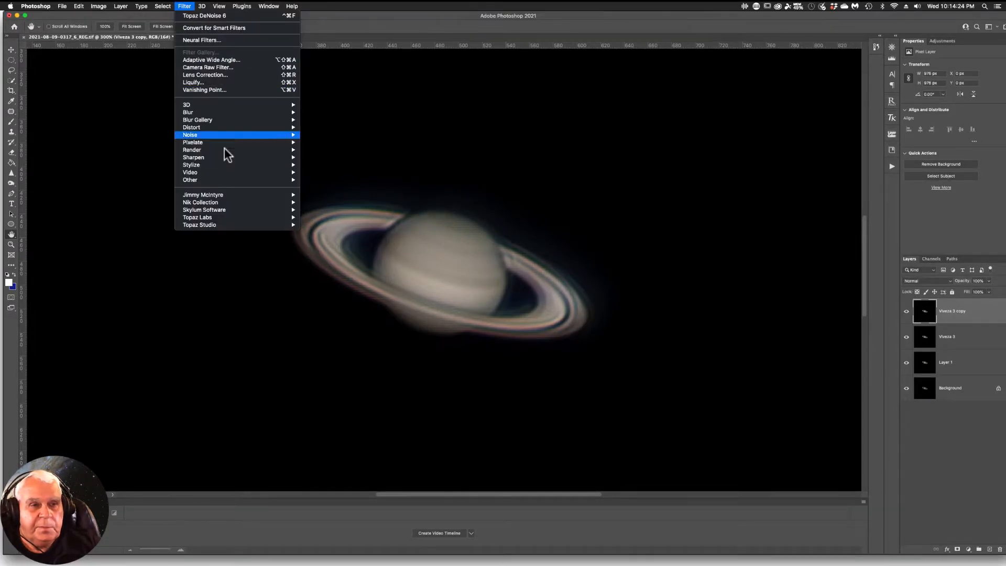
mouse_move(215, 178)
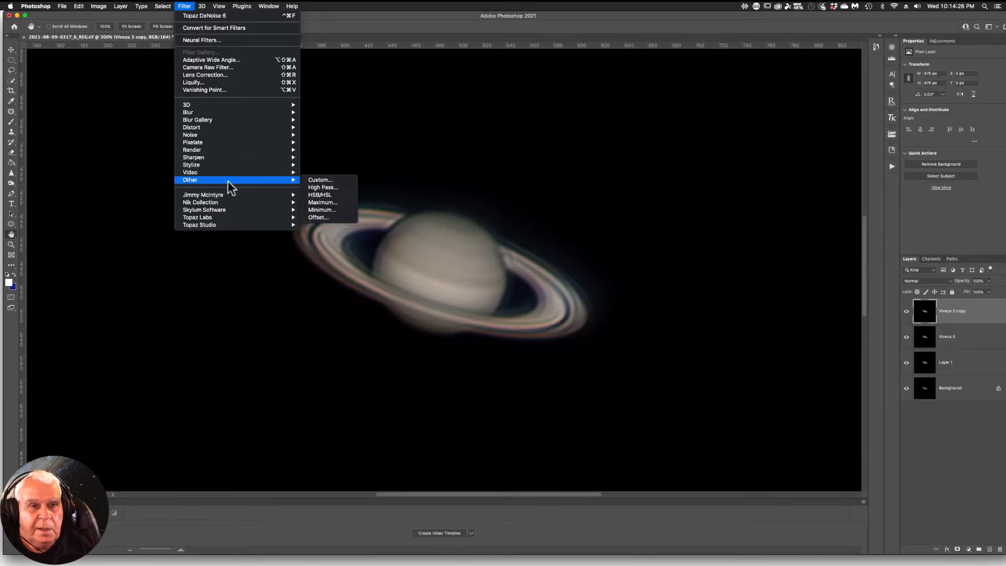
left_click(332, 188)
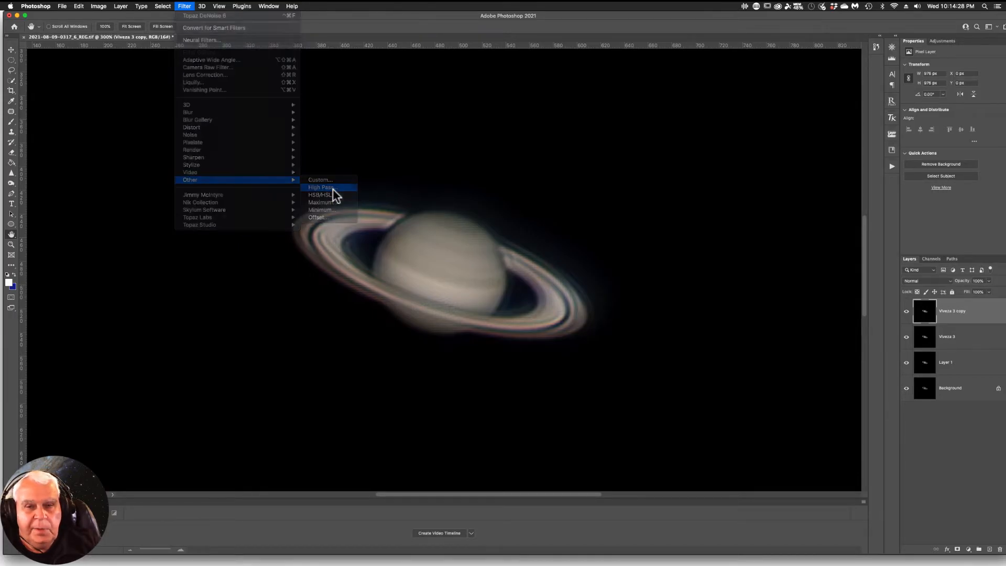
left_click_drag(461, 146, 503, 75)
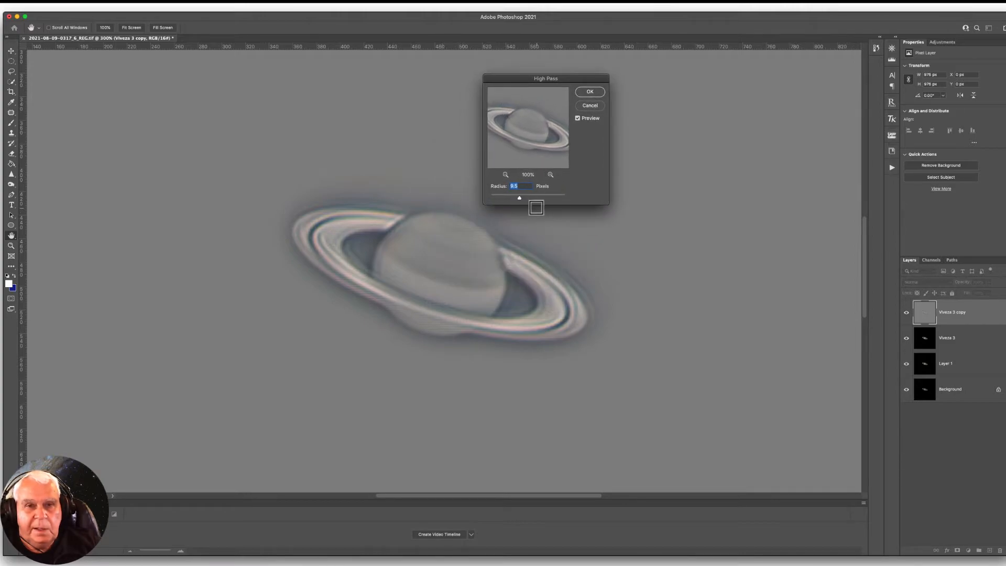
left_click_drag(506, 199, 495, 196)
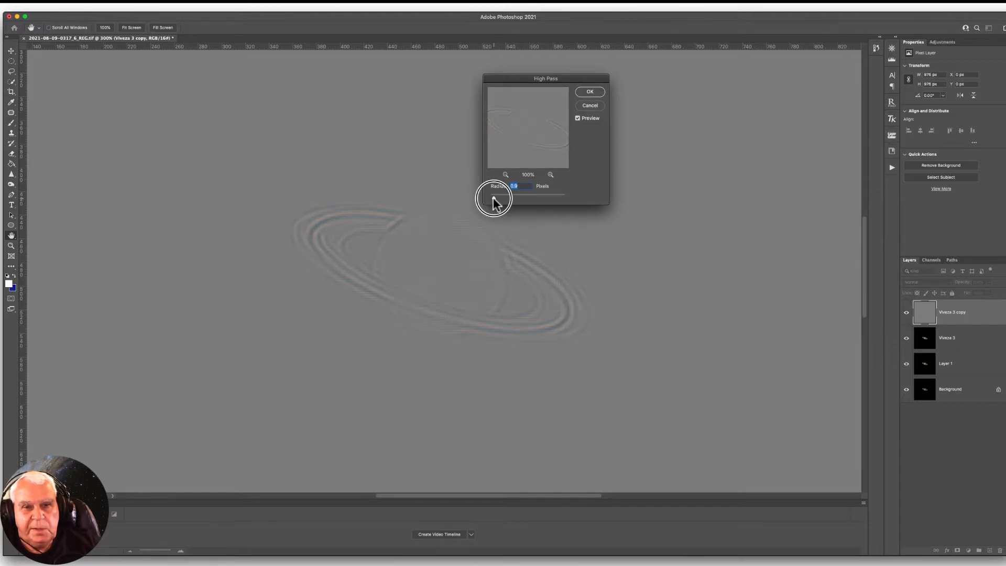
left_click_drag(493, 198, 493, 198)
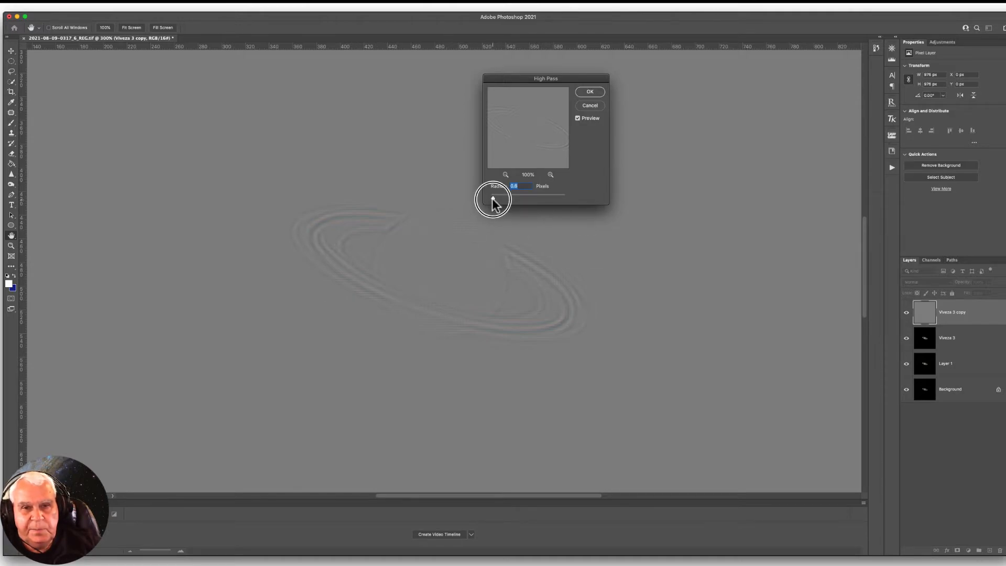
left_click_drag(492, 199, 494, 199)
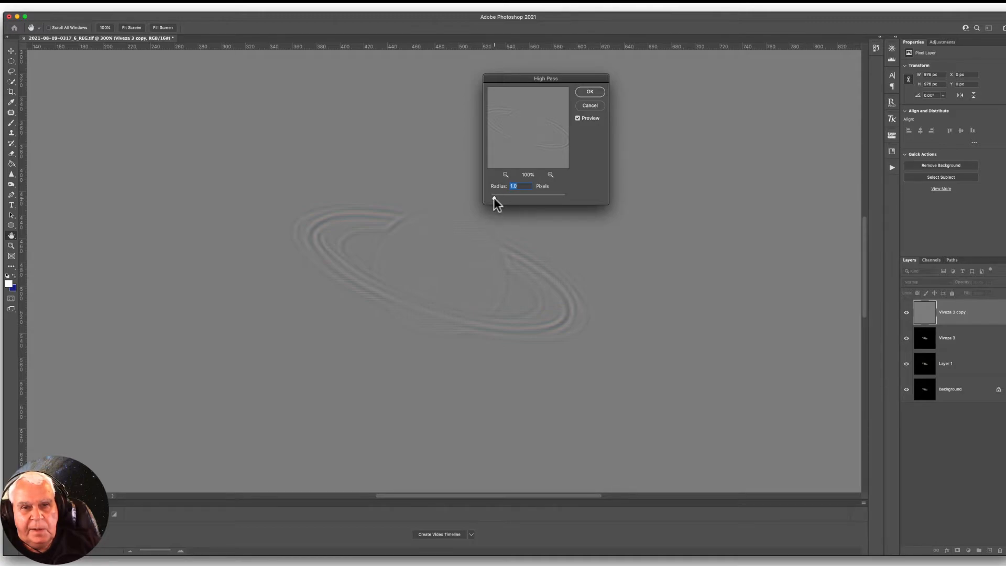
left_click_drag(493, 197, 492, 197)
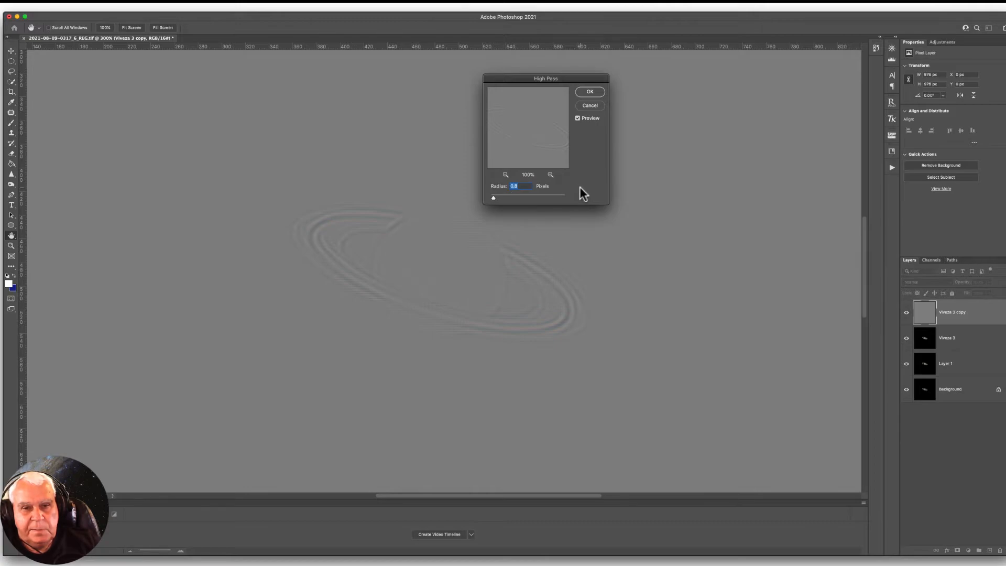
left_click(590, 90)
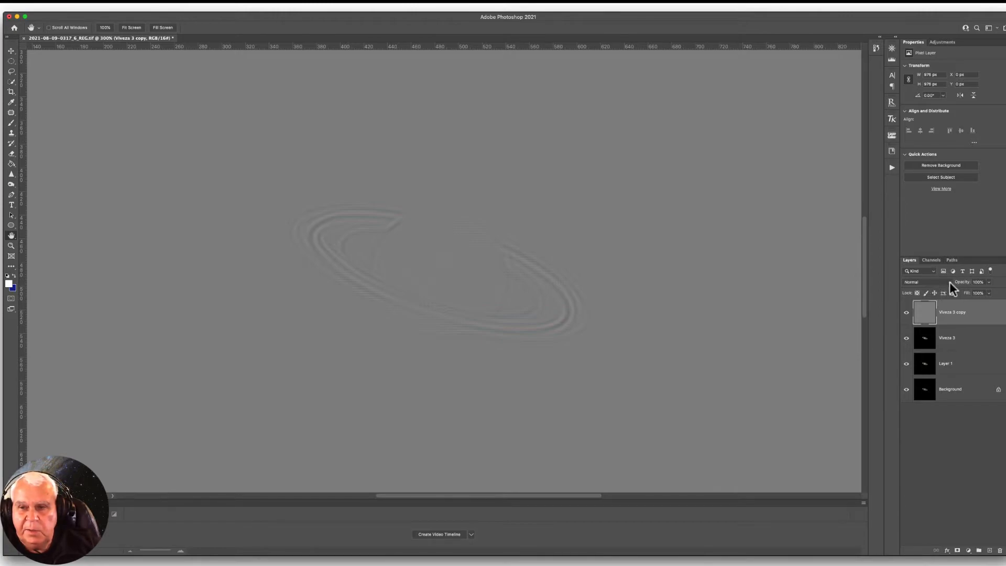
left_click(949, 283)
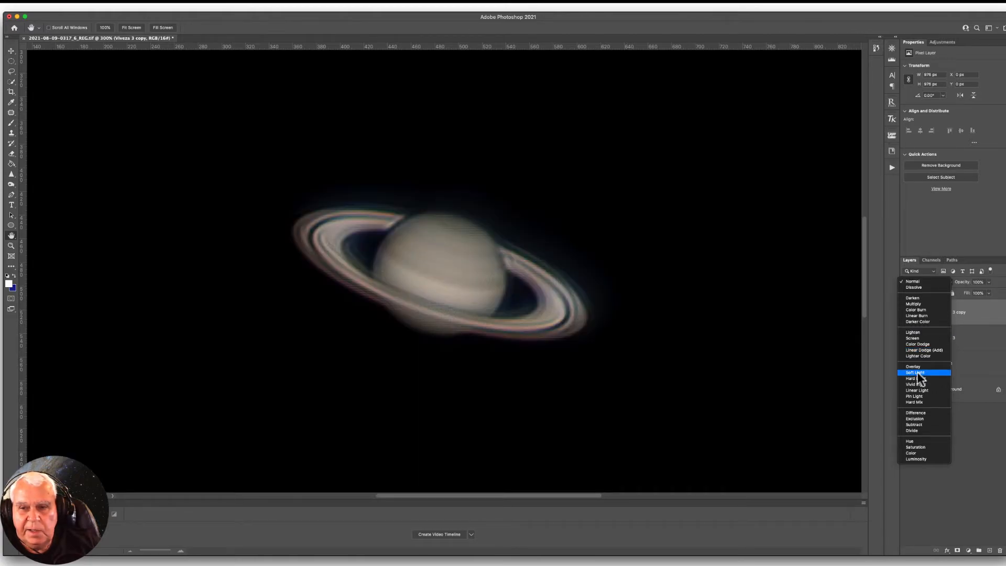
left_click(916, 372)
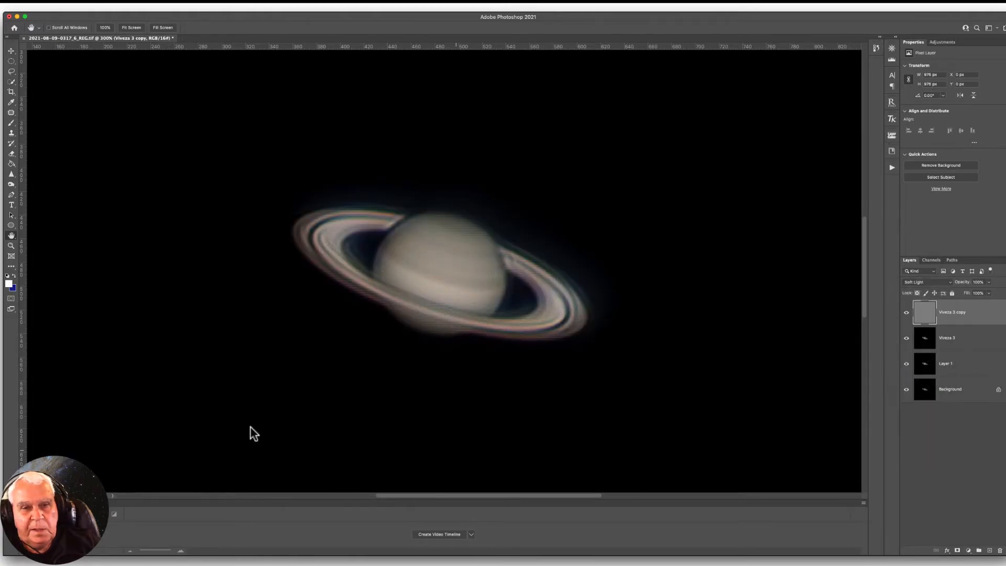
- Compare Saturn with and without the High Pass layer by toggling its visibility repeatedly, and delete that layer
left_click(906, 313)
left_click(906, 313)
left_click(906, 313)
left_click(906, 313)
left_click(906, 312)
left_click(906, 313)
left_click(906, 312)
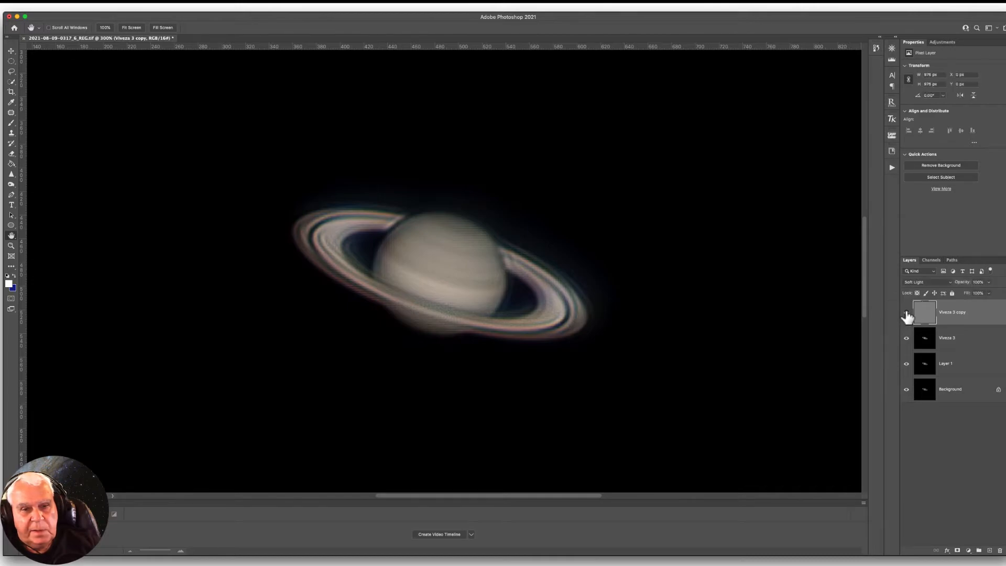
left_click(906, 313)
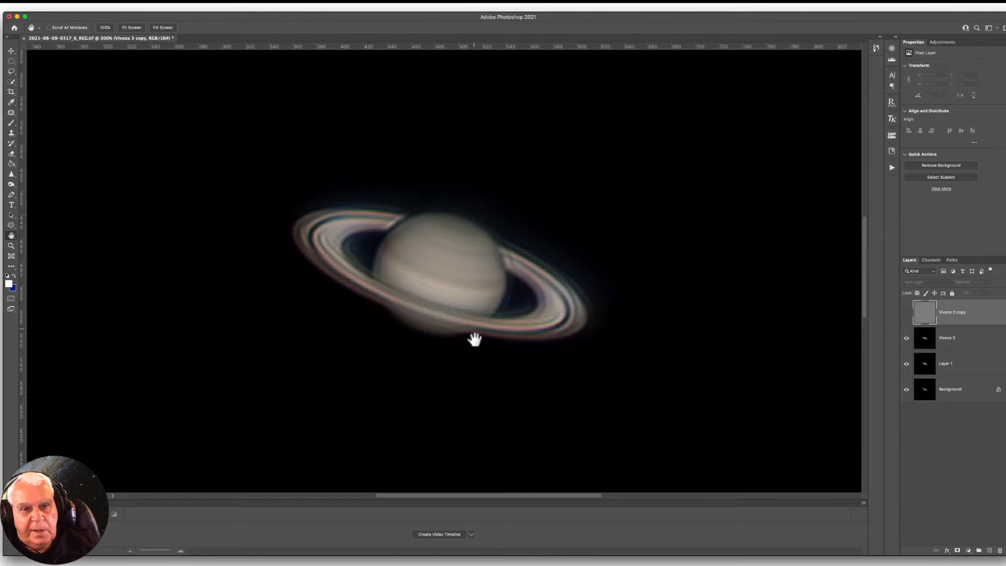
left_click(906, 313)
left_click(906, 313)
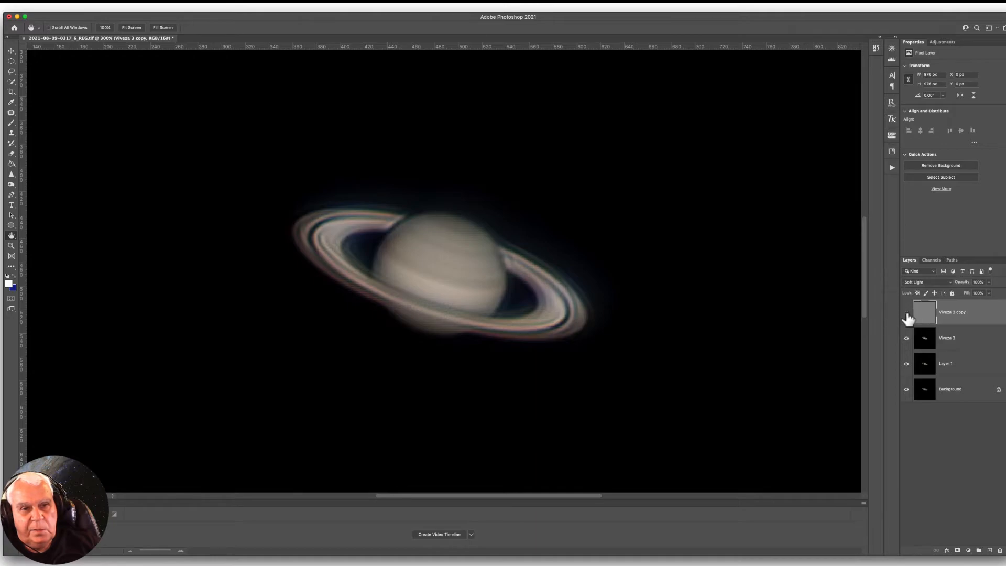
left_click(906, 314)
left_click(906, 314)
left_click(907, 313)
left_click(906, 313)
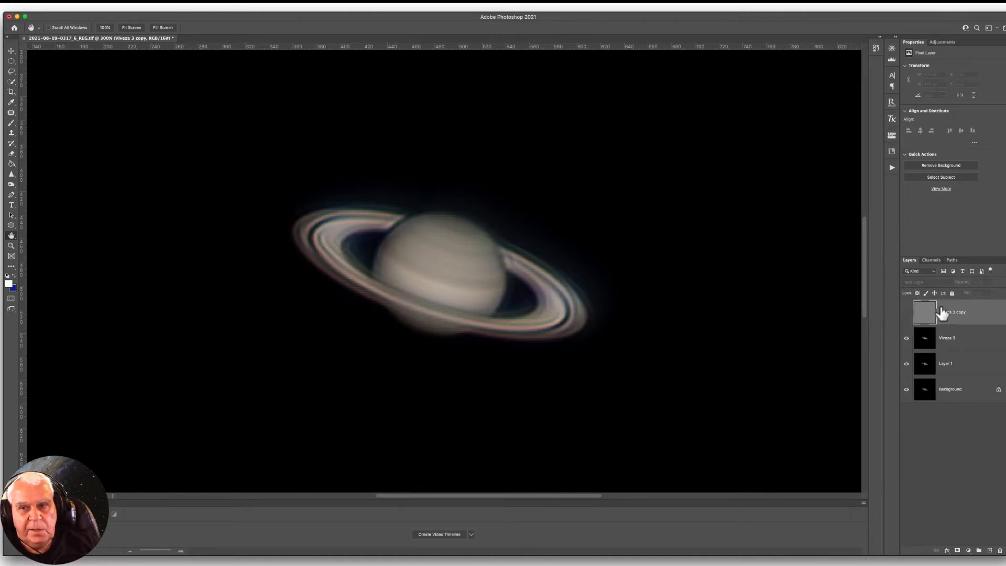
key("Delete")
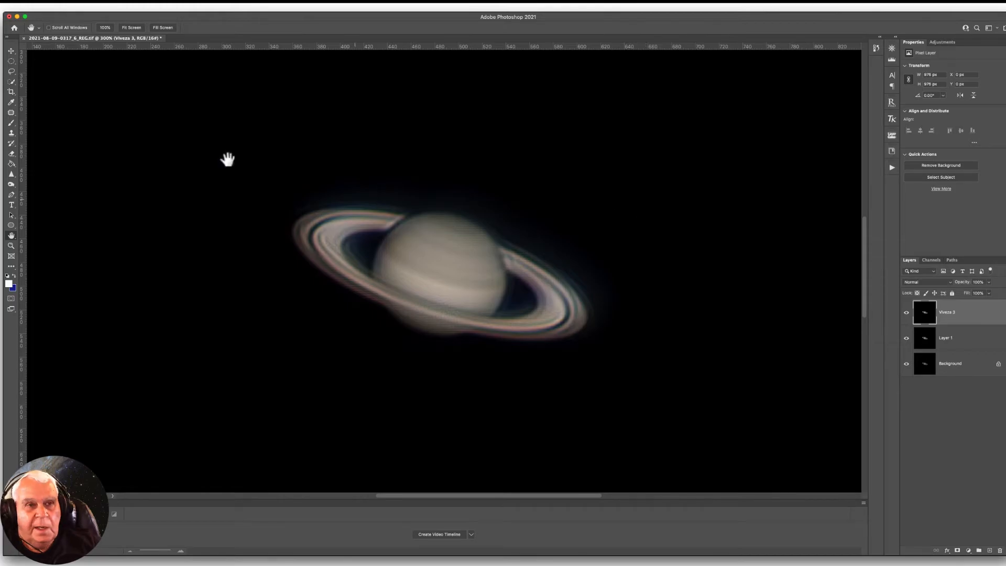
- Duplicate the Viveza 3 layer and add a white layer mask to the copy
left_click(183, 9)
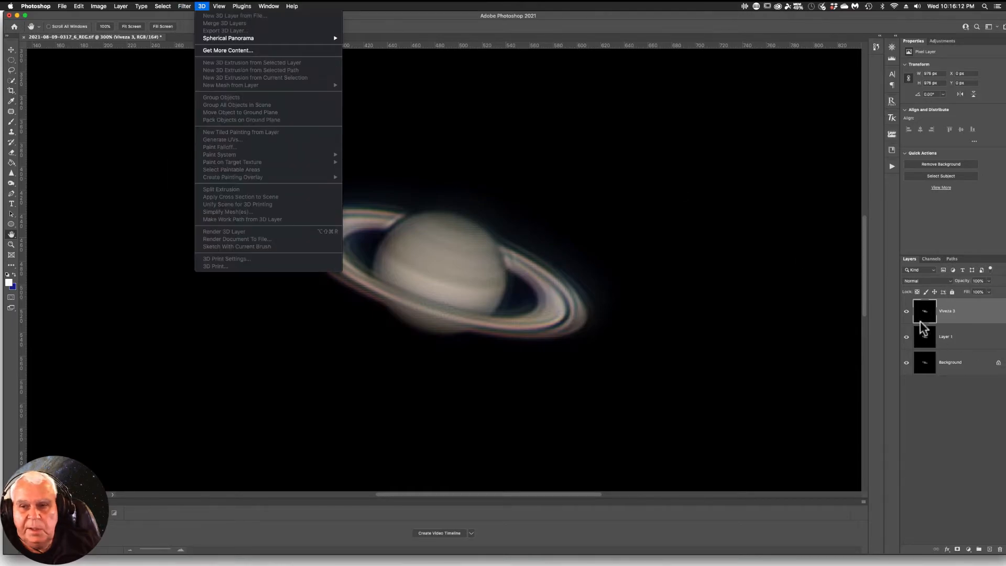
left_click(929, 310)
key("super+j")
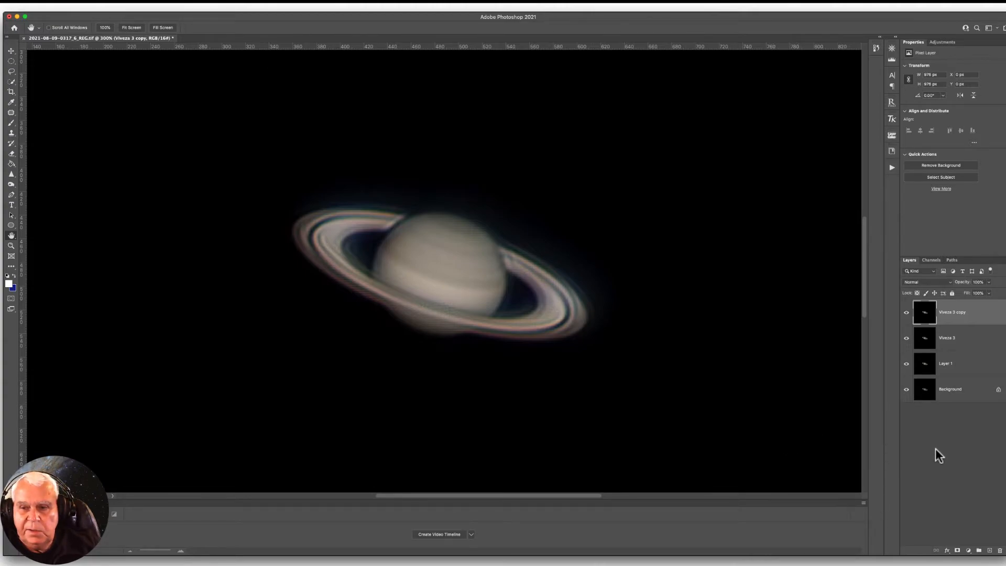
left_click(956, 551)
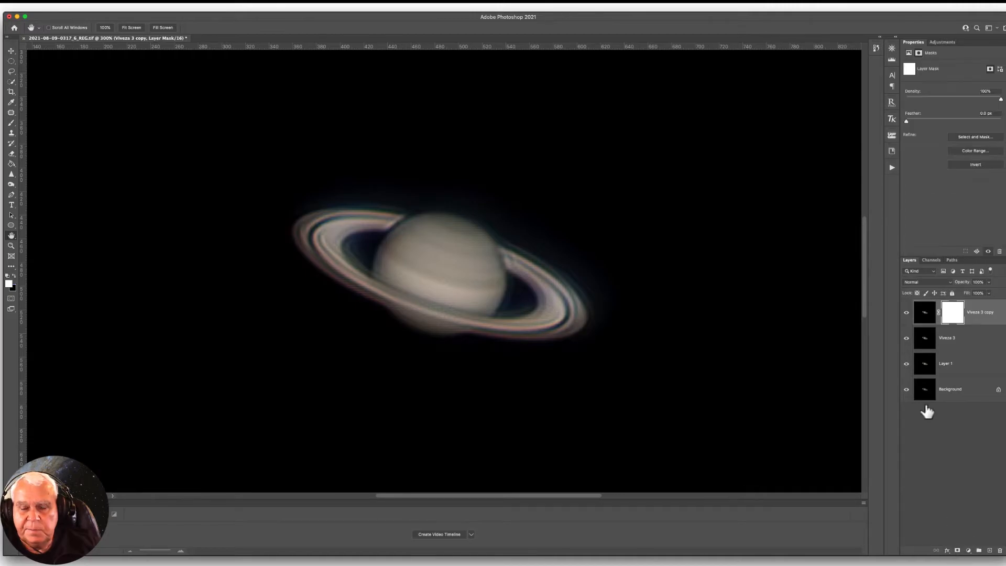
- Apply a Gaussian Blur with a 0.6 pixel radius to the image content of the masked Viveza 3 copy
left_click(924, 313)
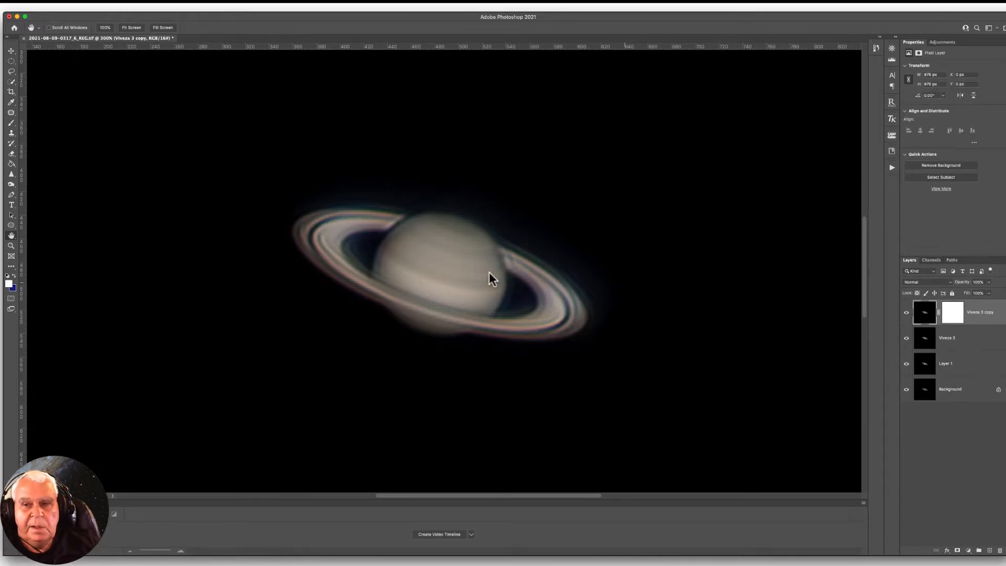
left_click(184, 6)
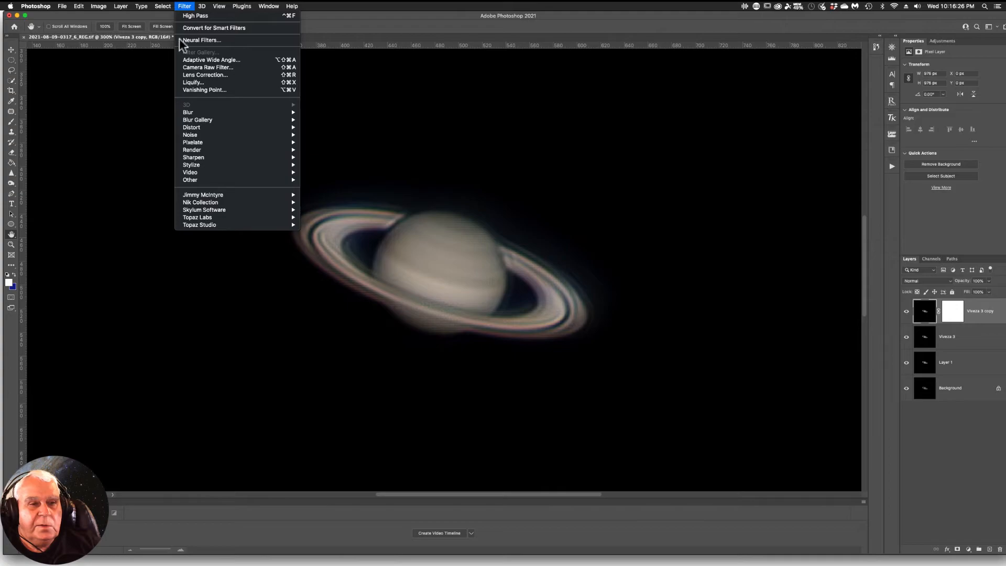
mouse_move(208, 135)
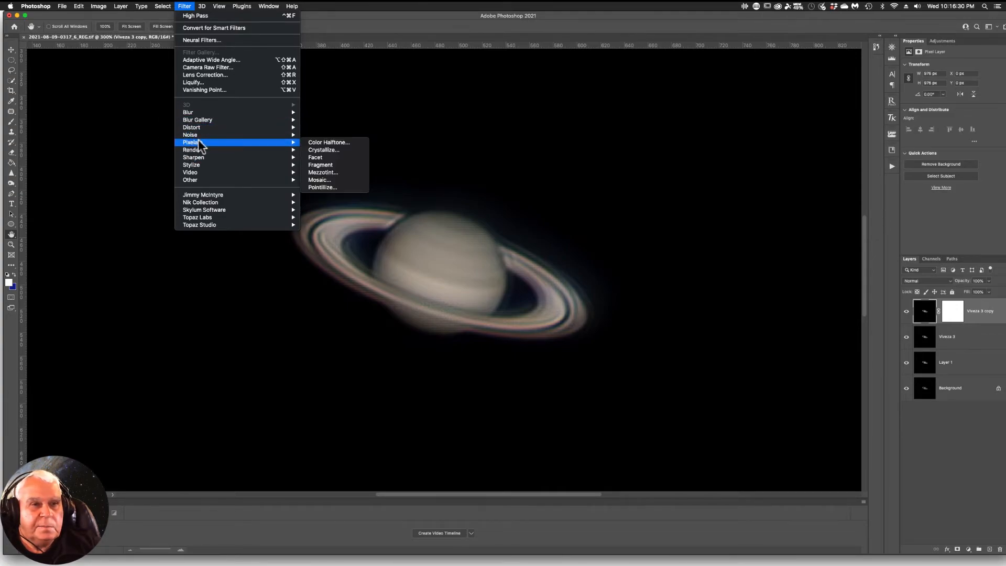
mouse_move(192, 118)
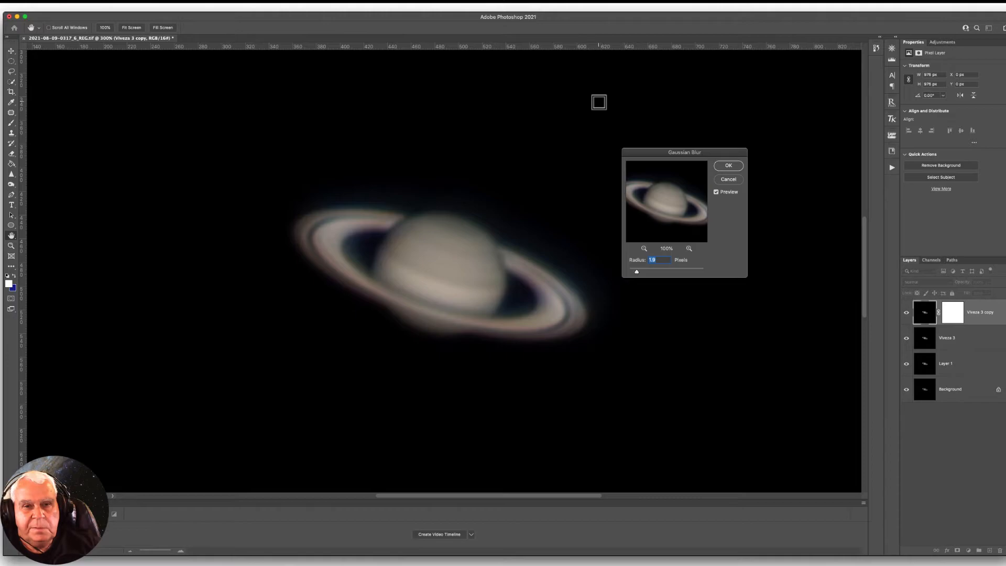
left_click_drag(633, 273, 630, 271)
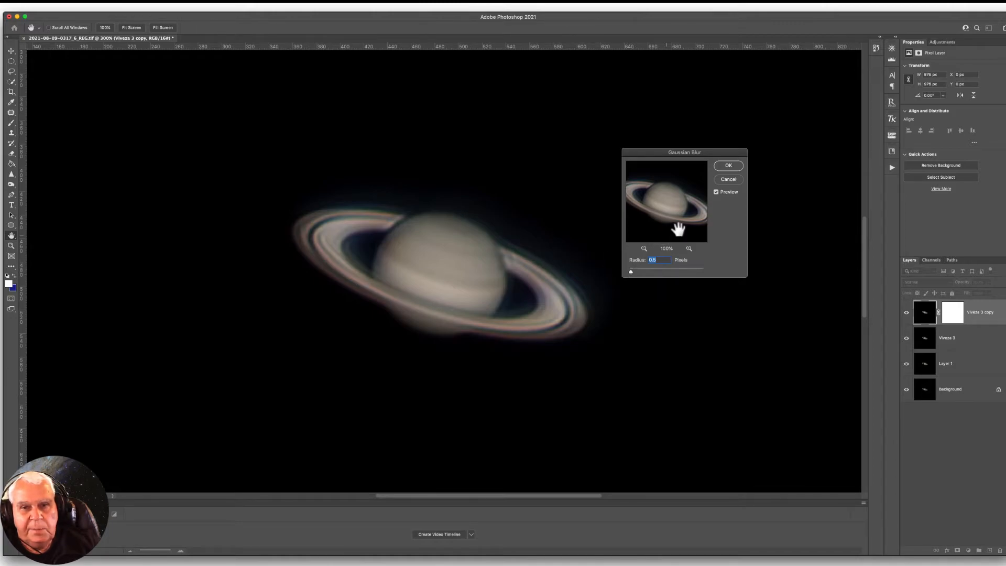
double_click(652, 260)
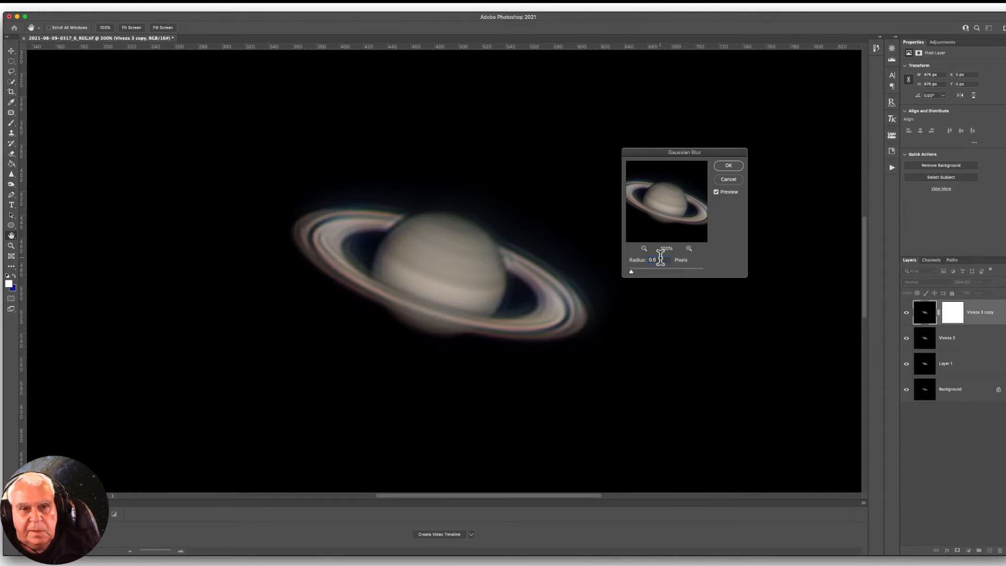
key("Return")
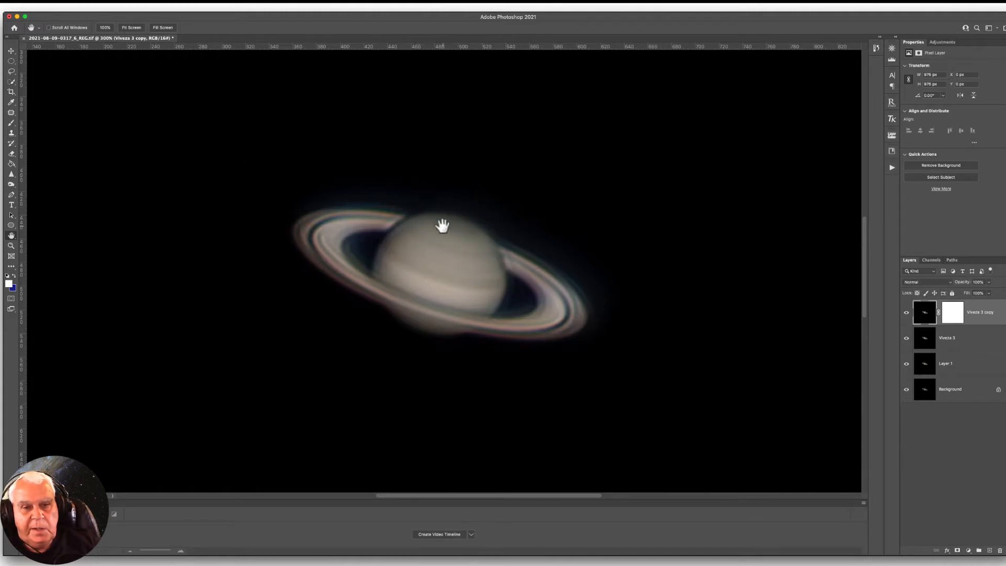
- Invert the Viveza 3 copy's layer mask to black and keep white as the foreground colour
left_click(951, 316)
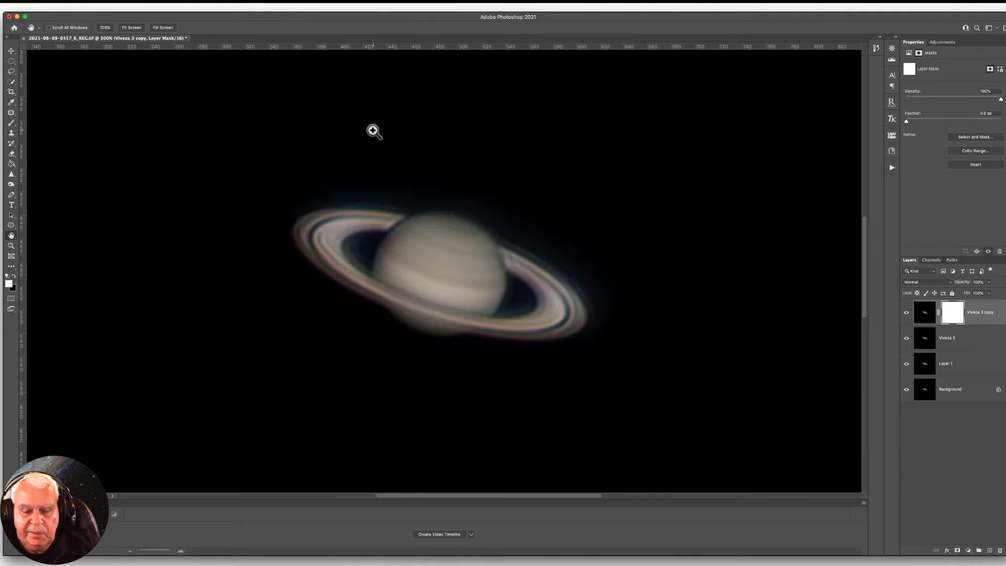
key("super+i")
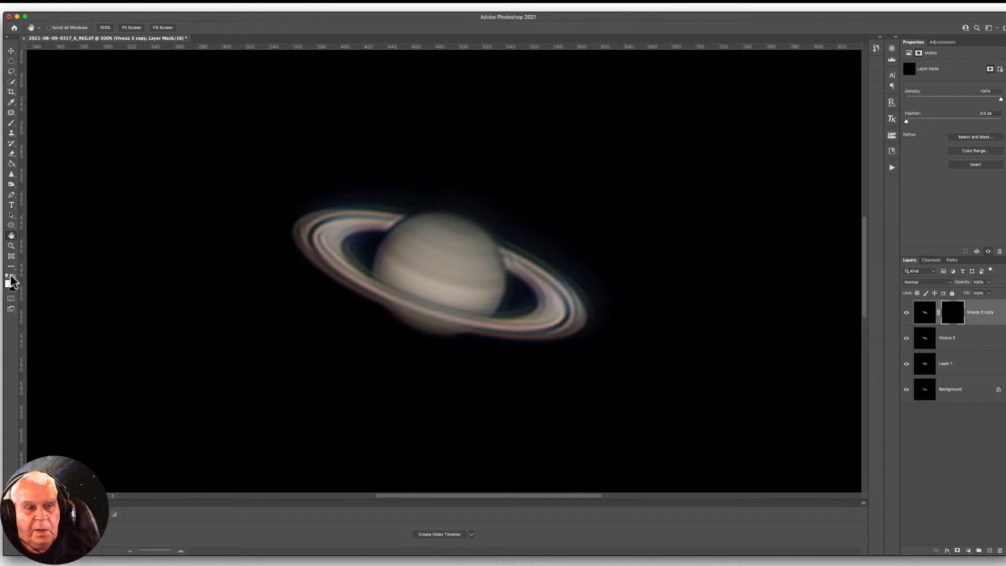
left_click(14, 275)
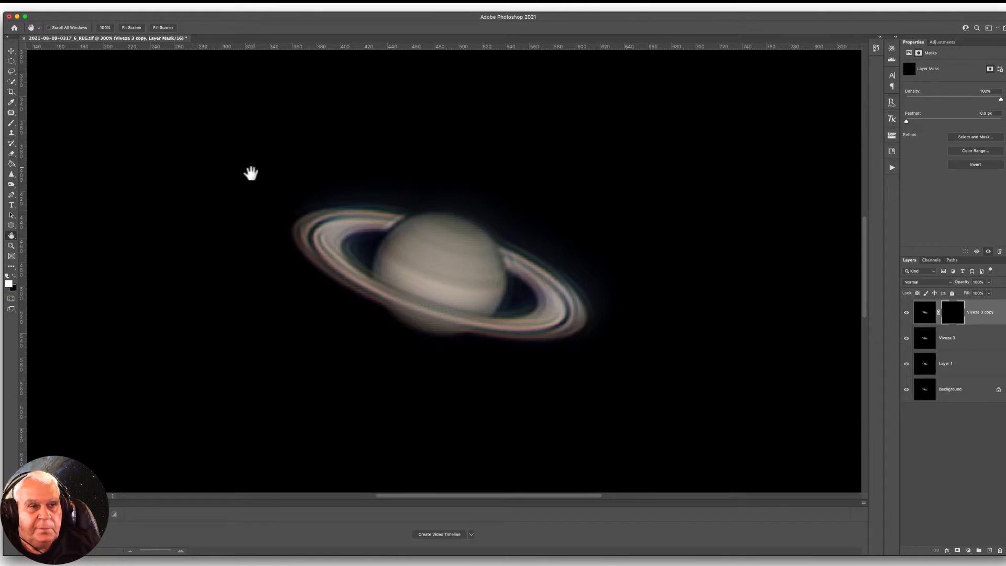
- Paint white with the Brush on the mask over Saturn's upper disc and the front of its rings to reveal the blur
left_click(11, 123)
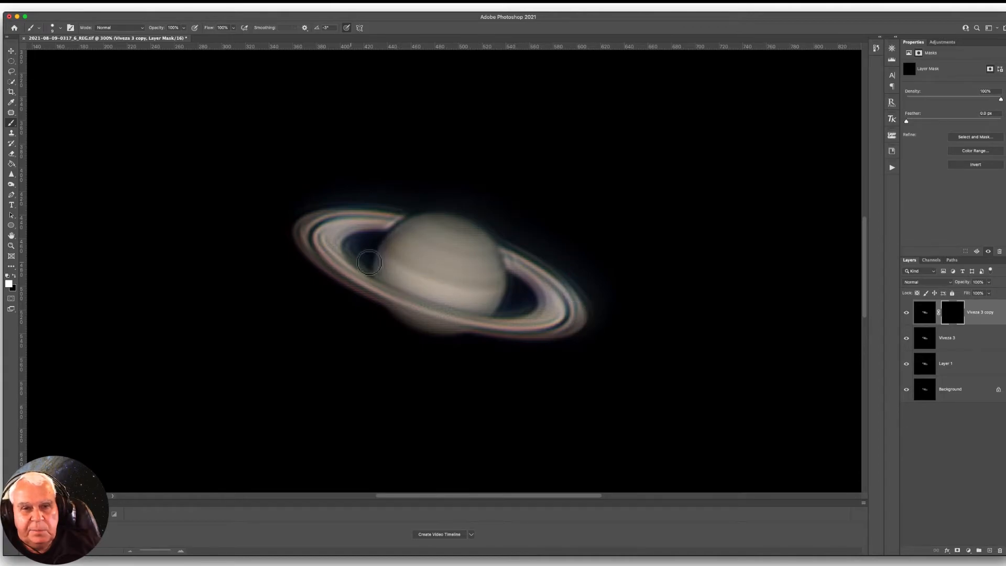
mouse_move(481, 240)
left_mouse_down()
mouse_move(448, 246)
mouse_move(437, 228)
mouse_move(468, 231)
mouse_move(435, 221)
mouse_move(480, 239)
mouse_move(470, 225)
mouse_move(491, 243)
mouse_move(457, 223)
mouse_move(413, 222)
left_mouse_up()
left_click_drag(478, 247, 433, 222)
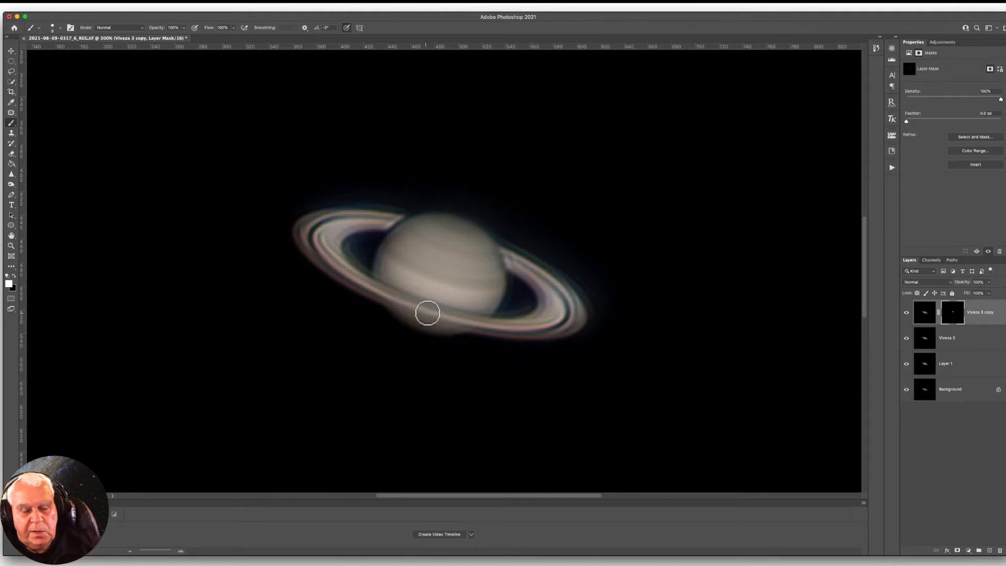
mouse_move(376, 296)
left_mouse_down()
mouse_move(325, 269)
mouse_move(313, 249)
left_mouse_up()
left_click_drag(387, 305, 527, 340)
mouse_move(461, 317)
left_mouse_down()
mouse_move(392, 291)
mouse_move(474, 312)
left_mouse_up()
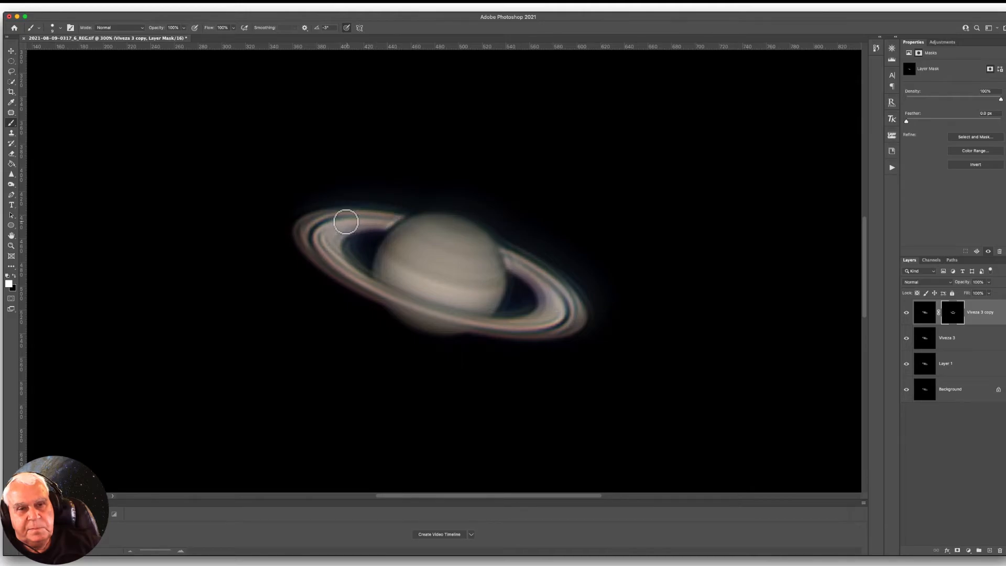
- Flatten the image and resample it to 7 inches wide at 240 pixels per inch
left_click(121, 7)
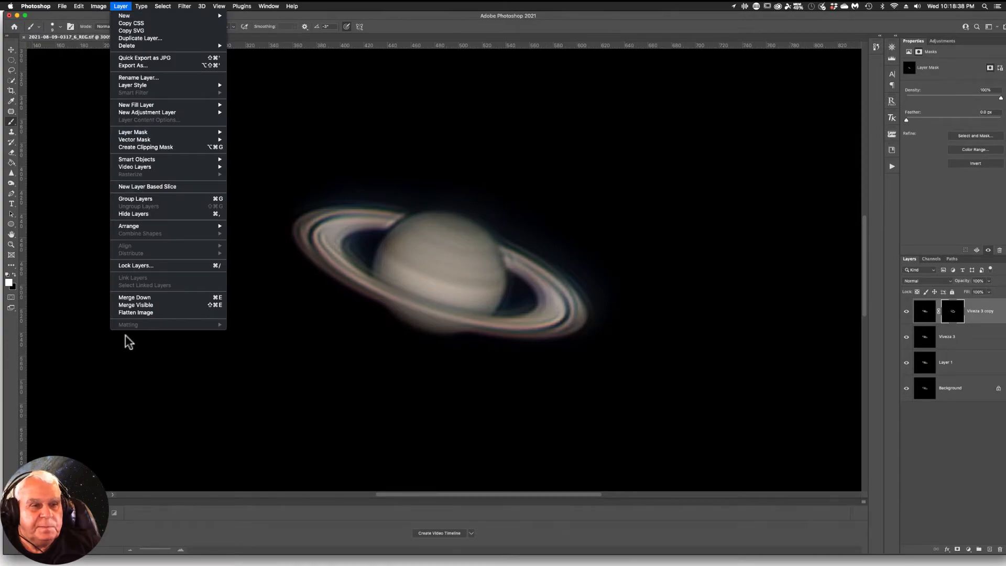
left_click(124, 313)
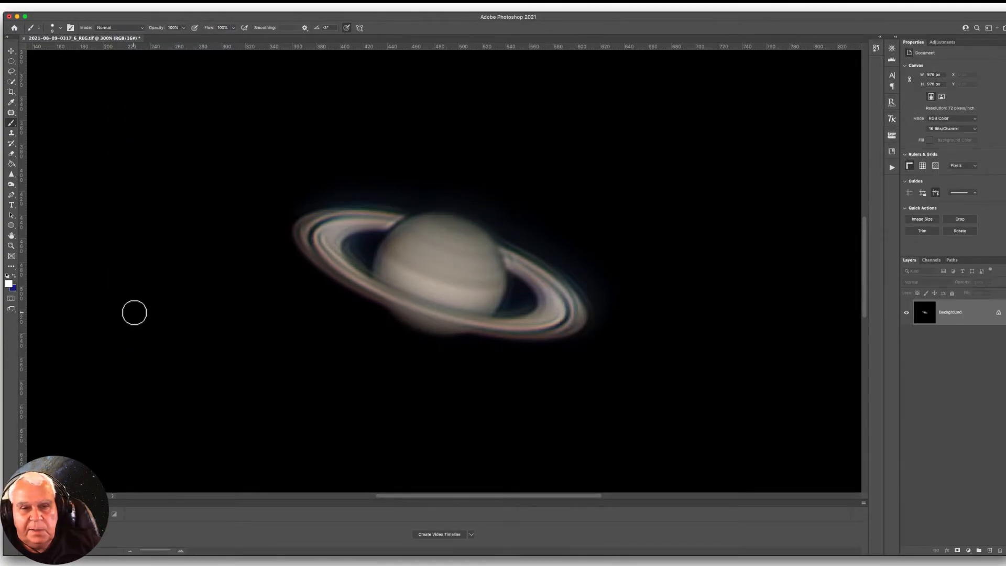
left_click(99, 6)
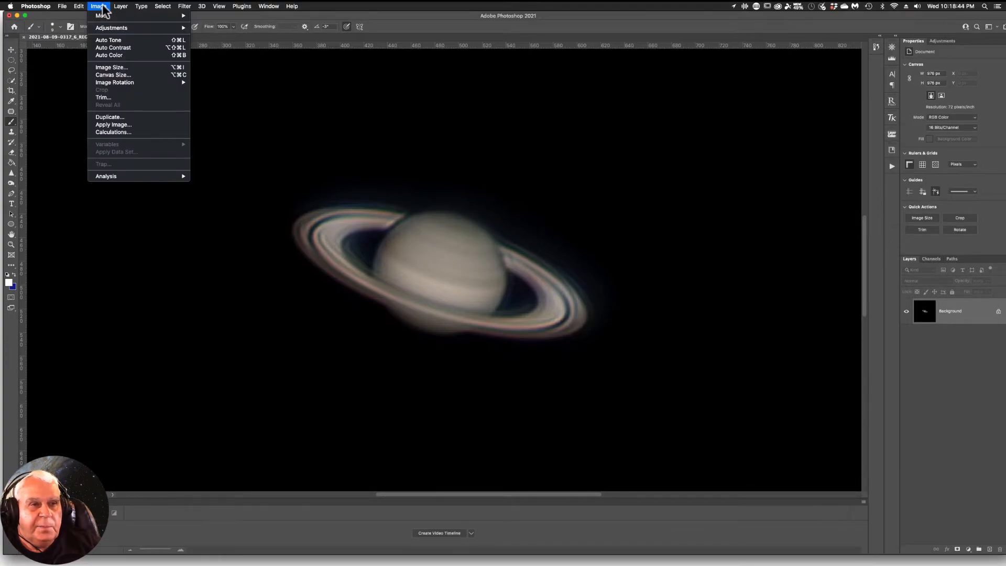
left_click(110, 67)
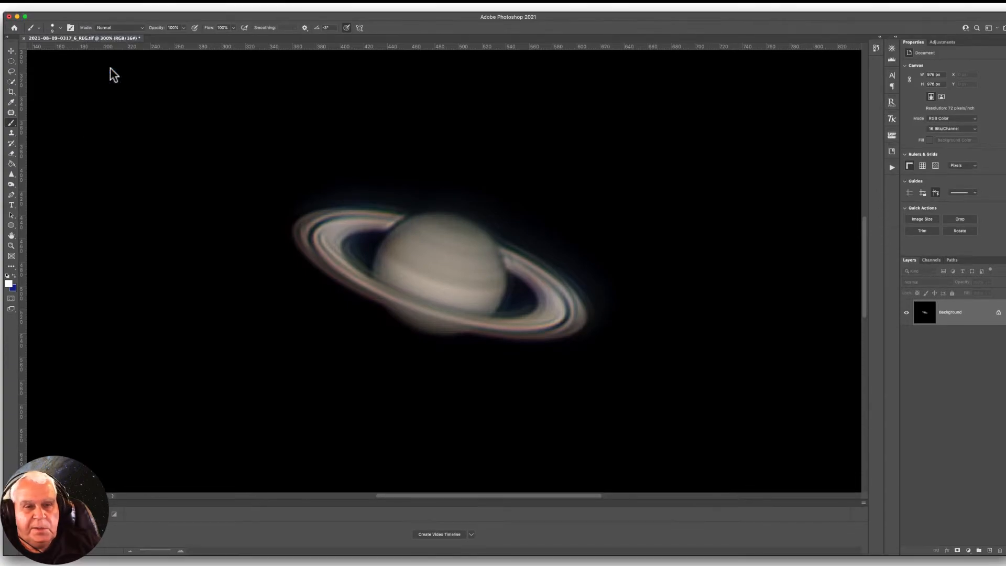
left_click_drag(156, 102, 430, 77)
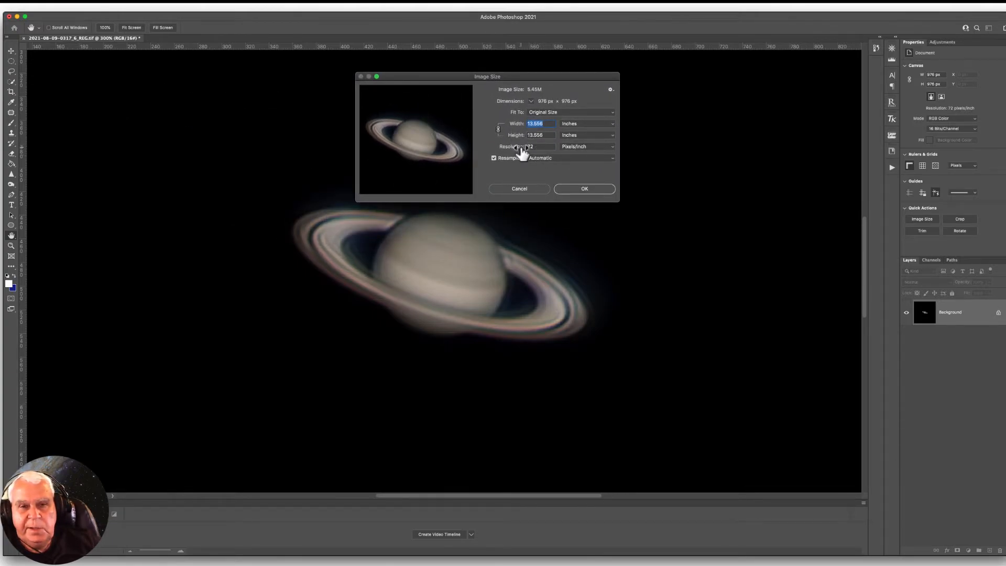
left_click_drag(545, 148, 466, 148)
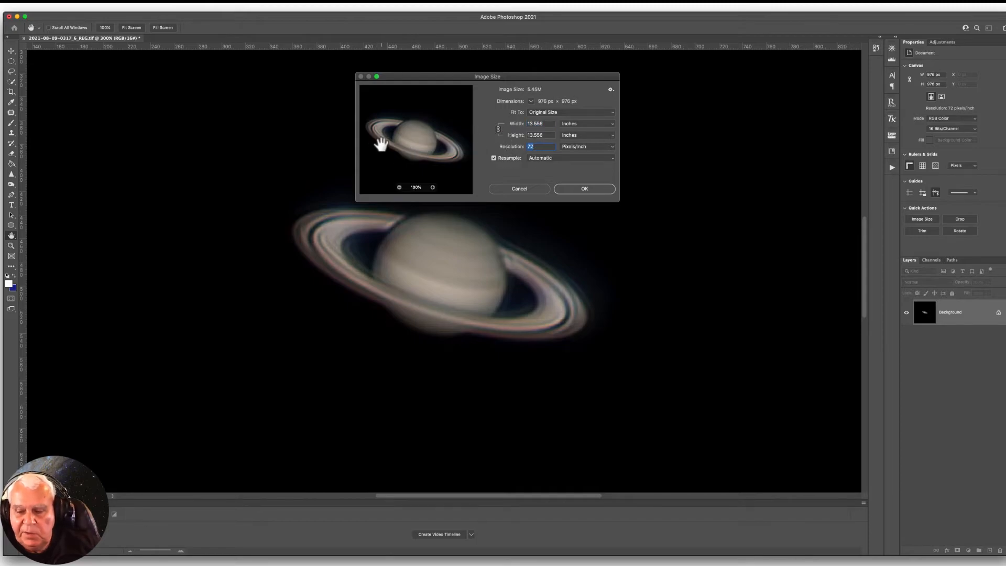
type("240")
double_click(542, 124)
type("7")
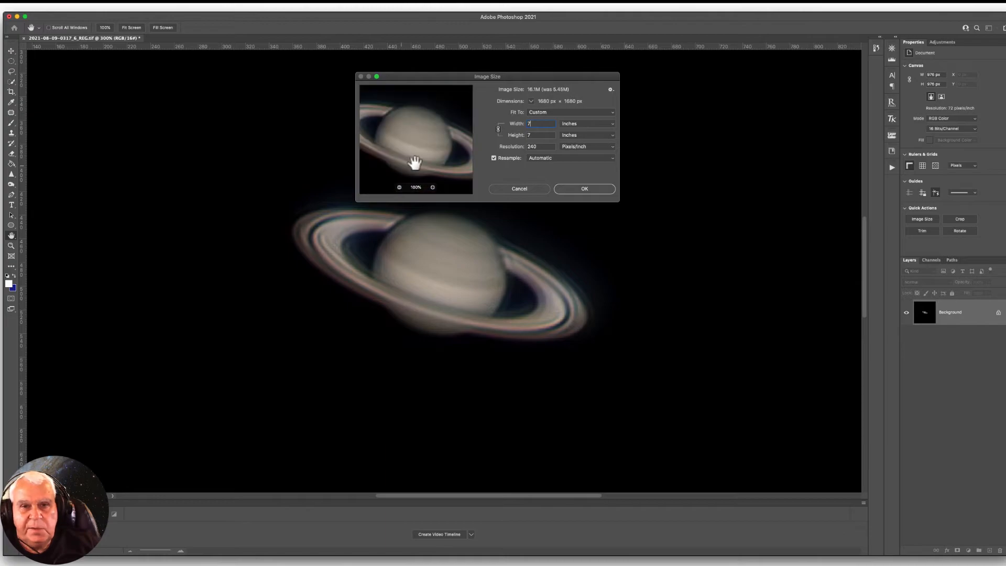
left_click(584, 189)
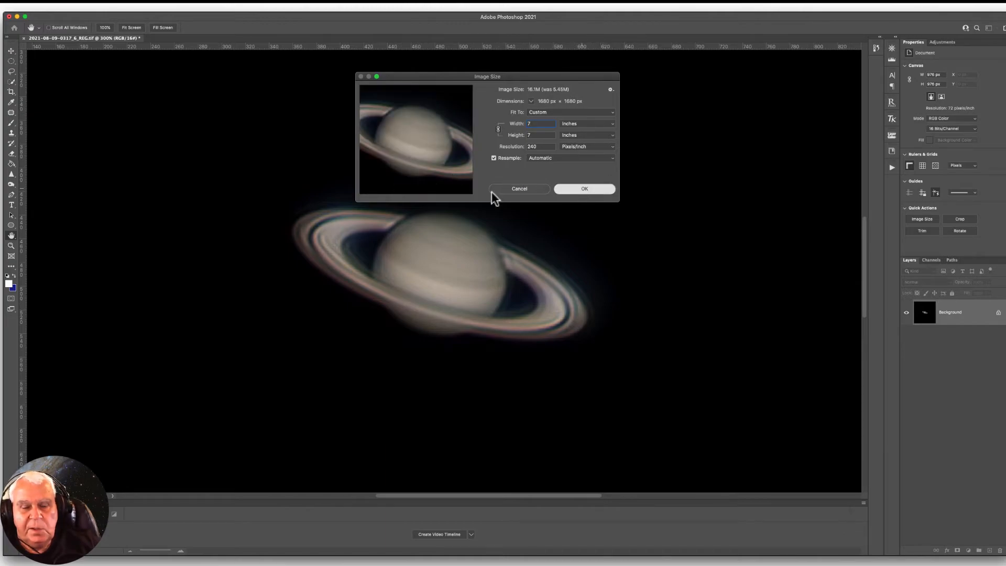
key("b")
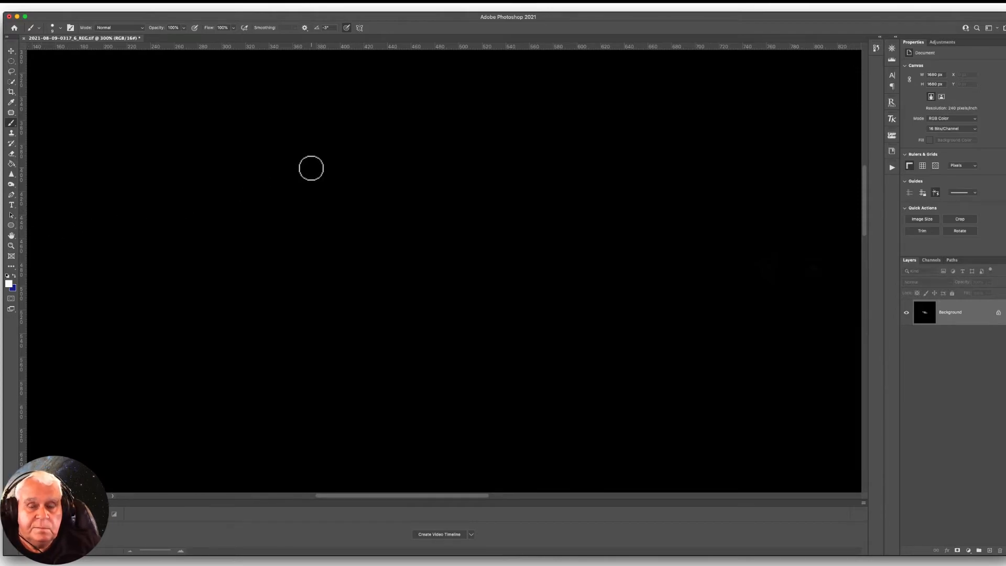
- Examine the resized Saturn up close and at 100% magnification
left_click_drag(368, 495, 373, 495)
mouse_move(865, 220)
left_mouse_down()
mouse_move(865, 258)
mouse_move(865, 222)
mouse_move(866, 231)
left_mouse_up()
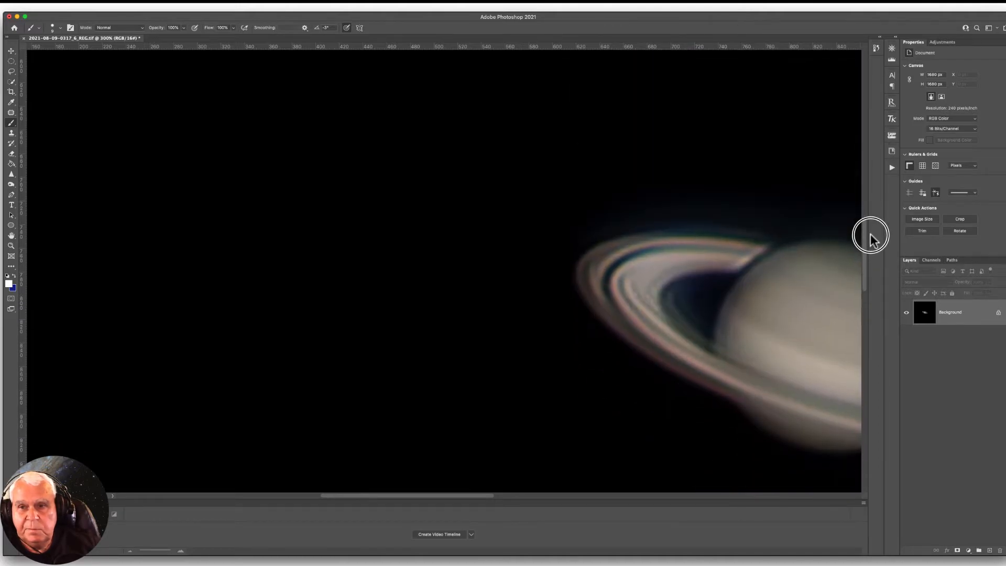
left_click_drag(464, 495, 546, 490)
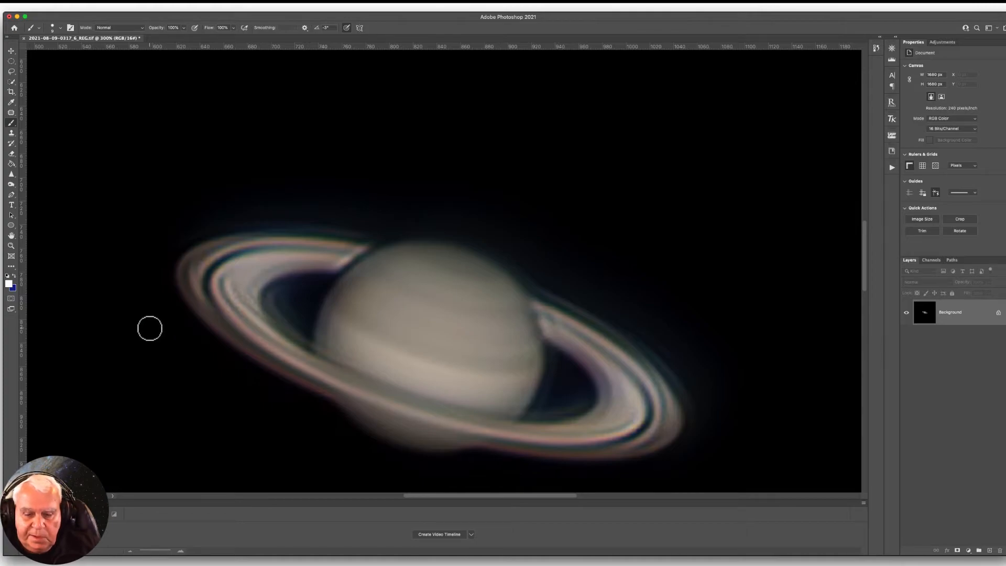
key("super+minus")
key("super+minus")
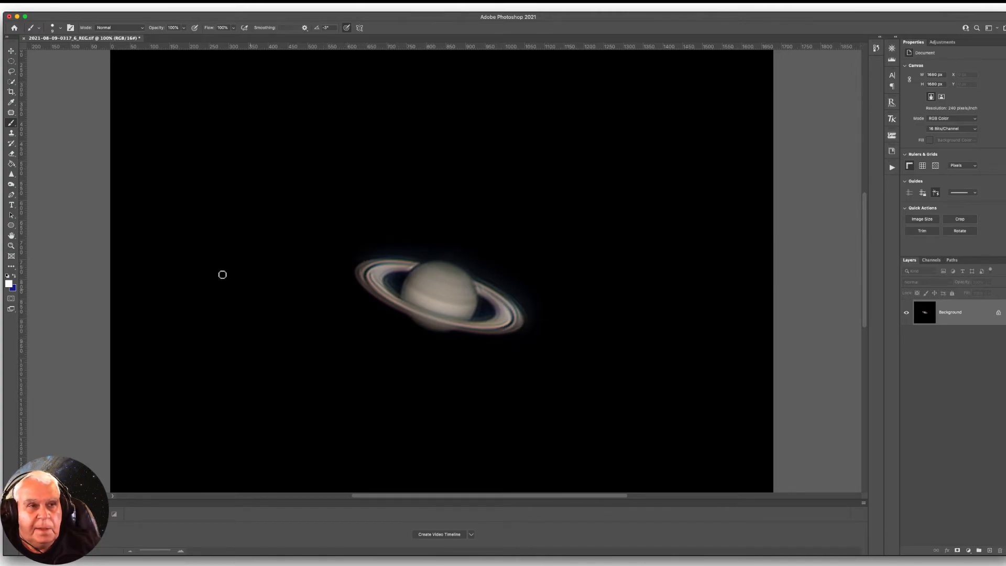
left_click(63, 7)
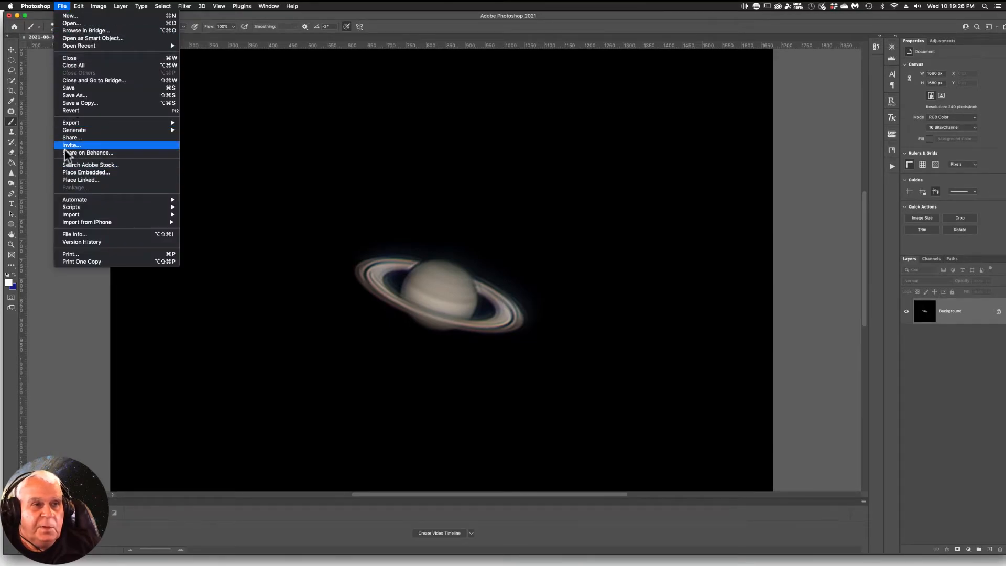
left_click(69, 96)
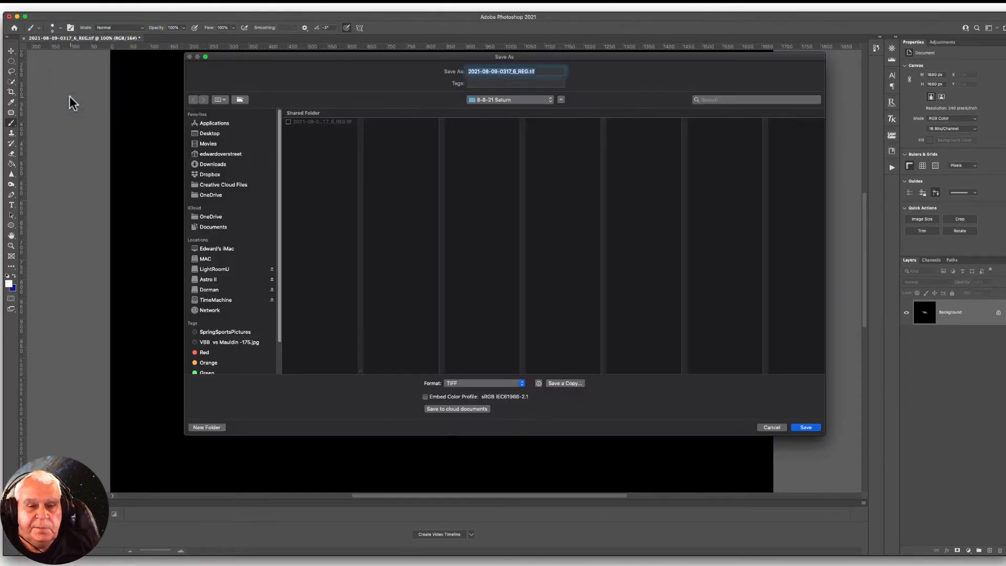
left_click(523, 382)
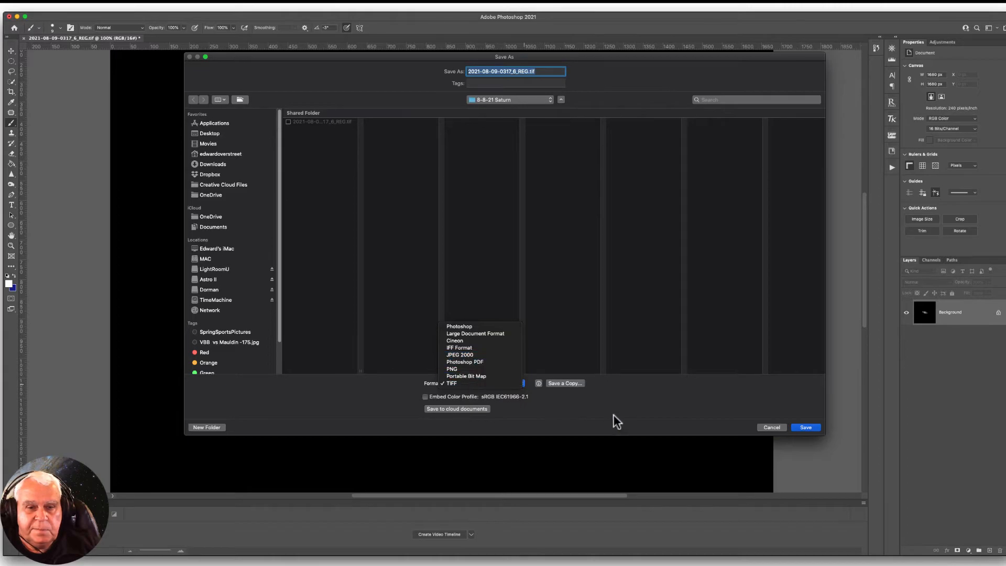
left_click(766, 427)
left_click(767, 428)
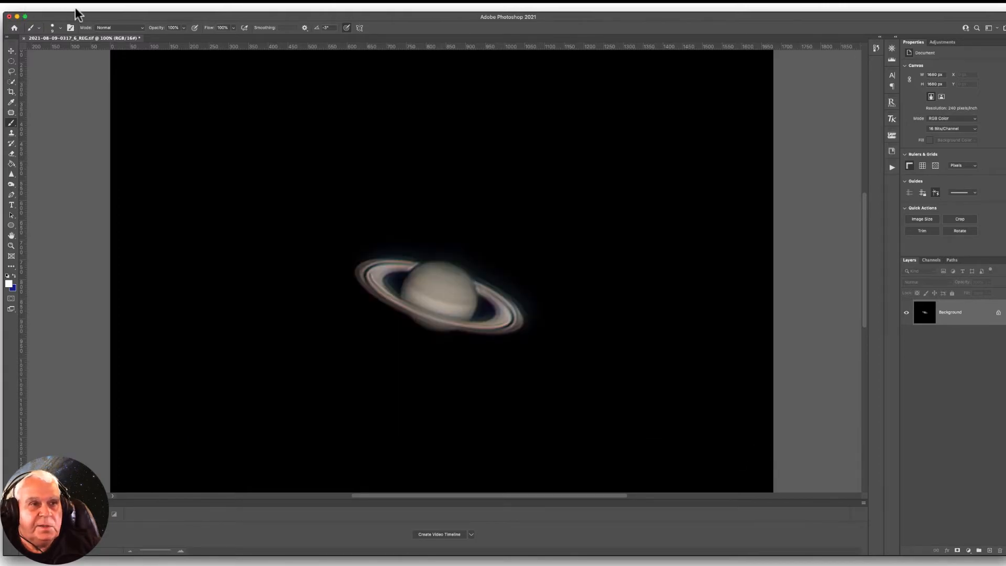
- Convert the RGB image to 8 bits per channel
left_click(98, 7)
mouse_move(149, 17)
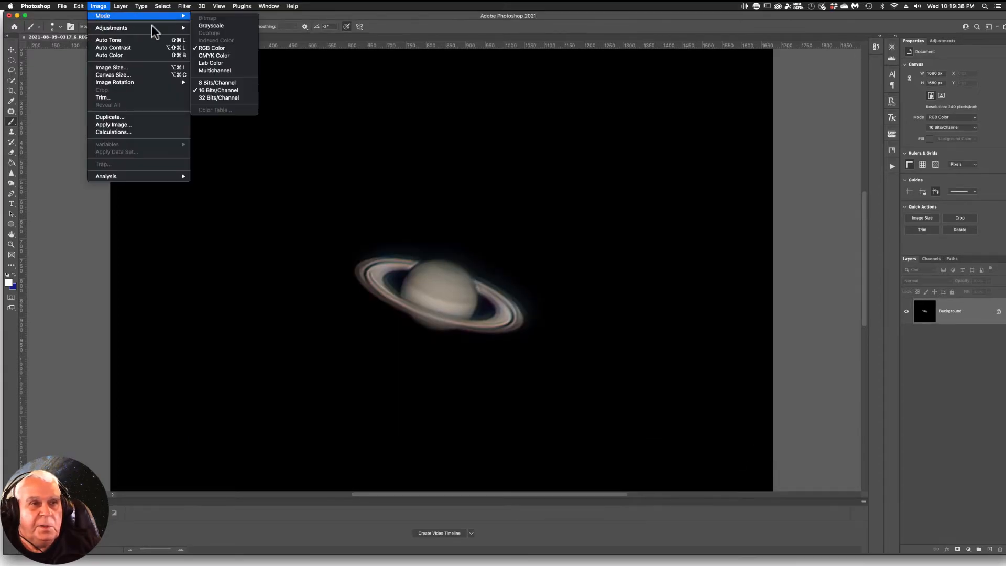
left_click(210, 83)
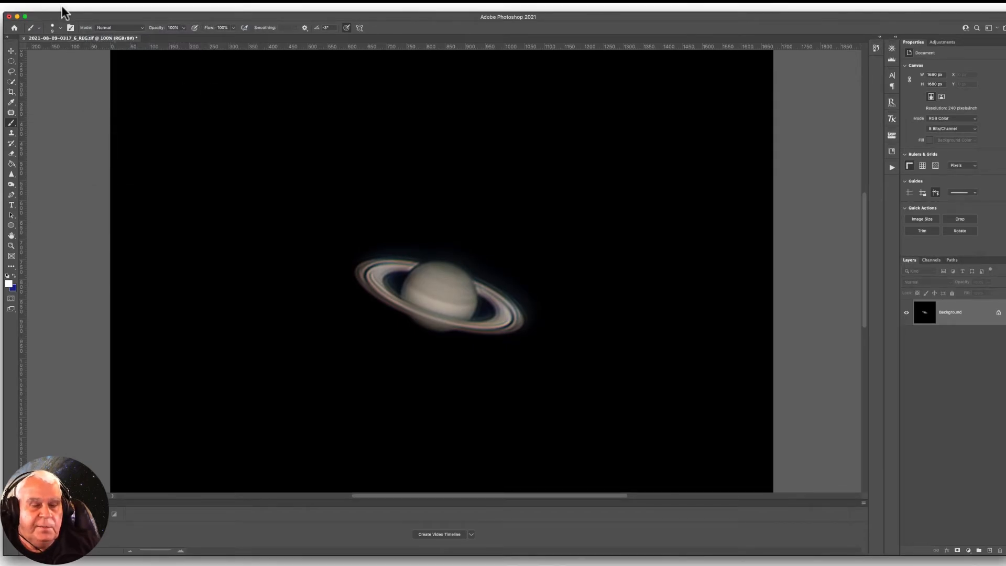
- Set up saving the image under a new name, with JPEG format and the file name Sat8-8-21
left_click(62, 6)
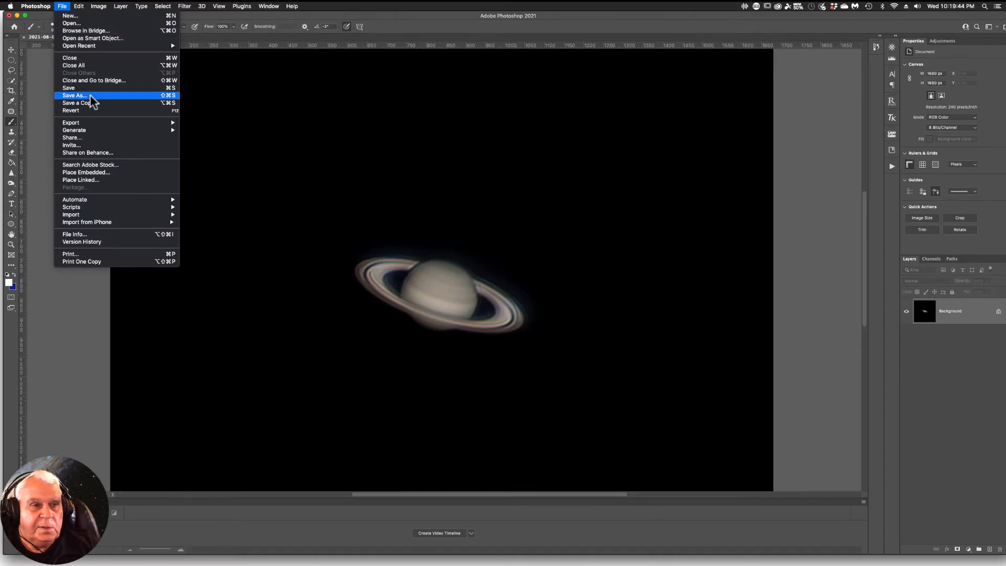
left_click(103, 94)
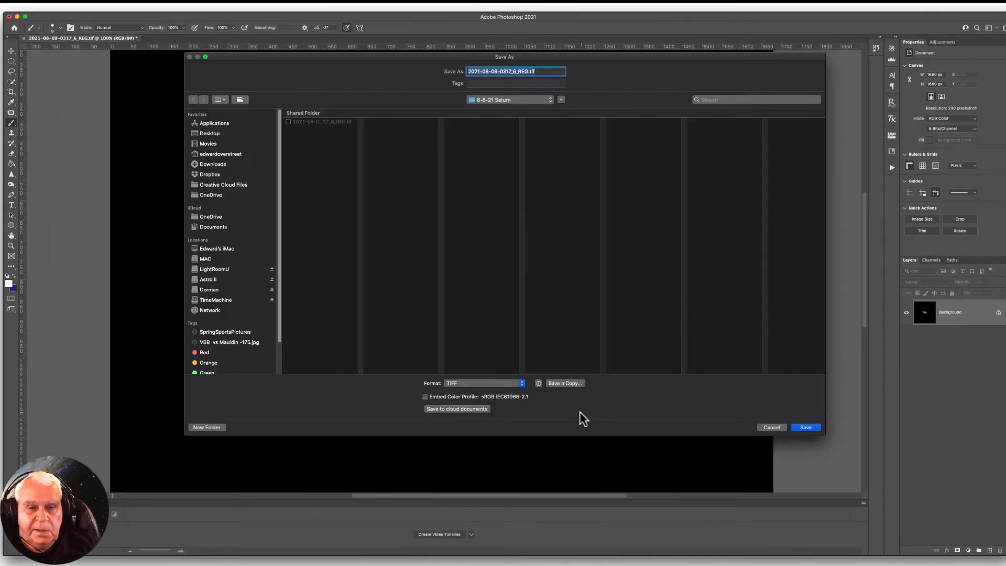
left_click(519, 384)
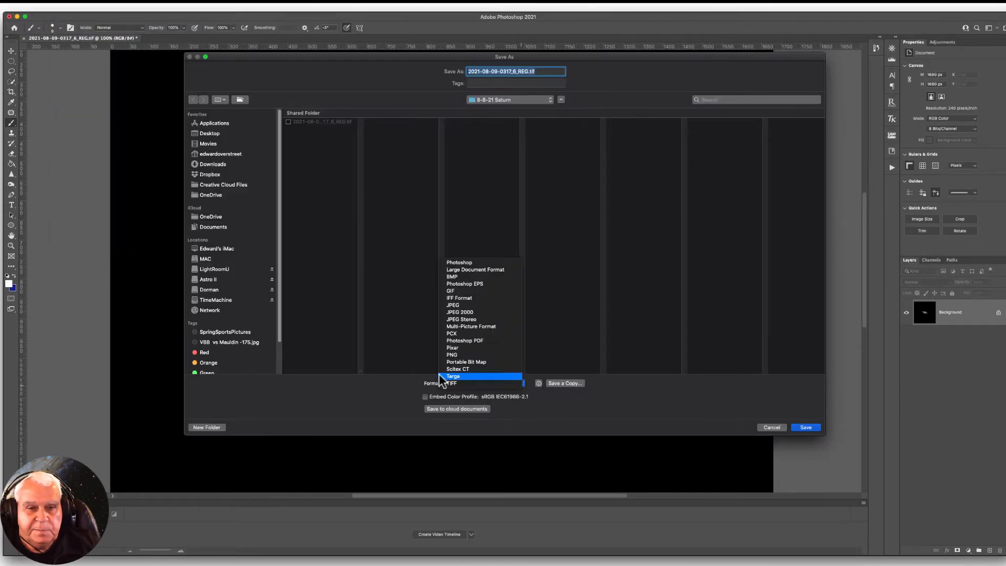
left_click(470, 297)
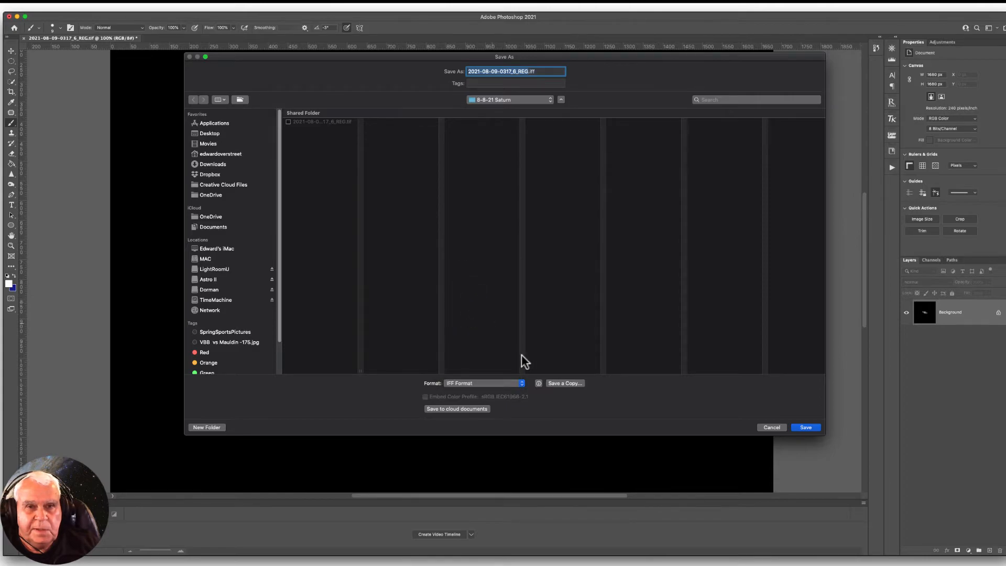
left_click(519, 382)
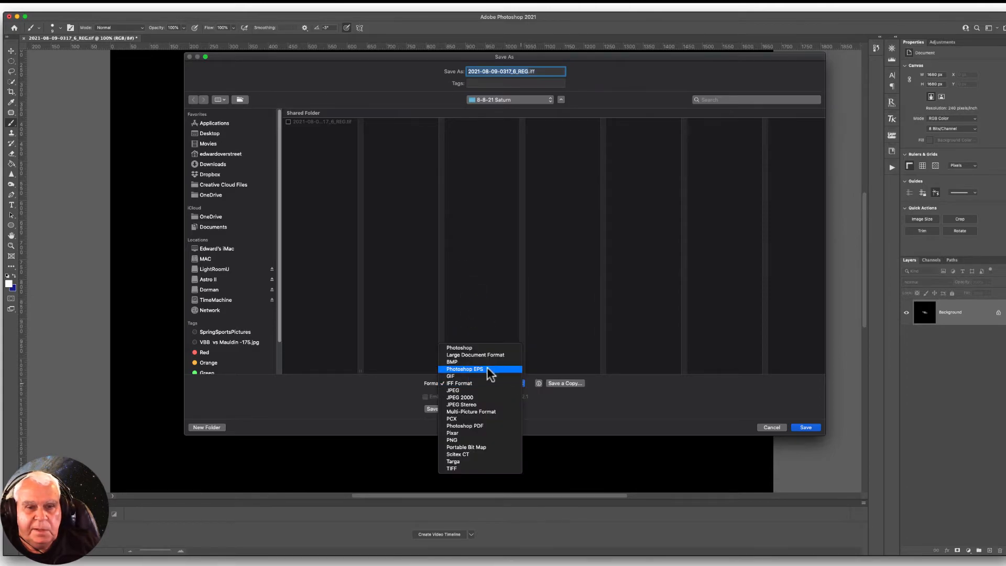
left_click(458, 391)
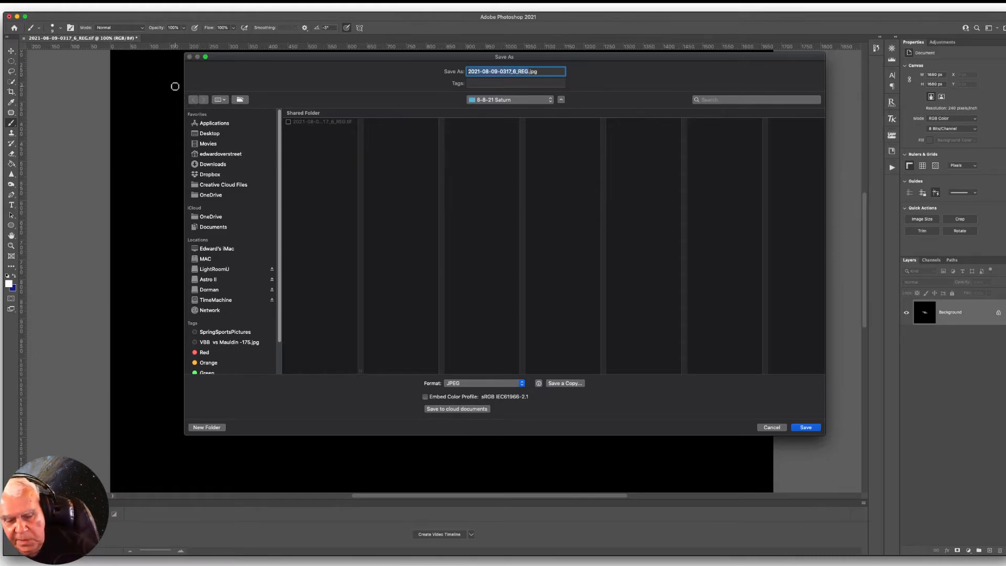
type("Sat8-8-21")
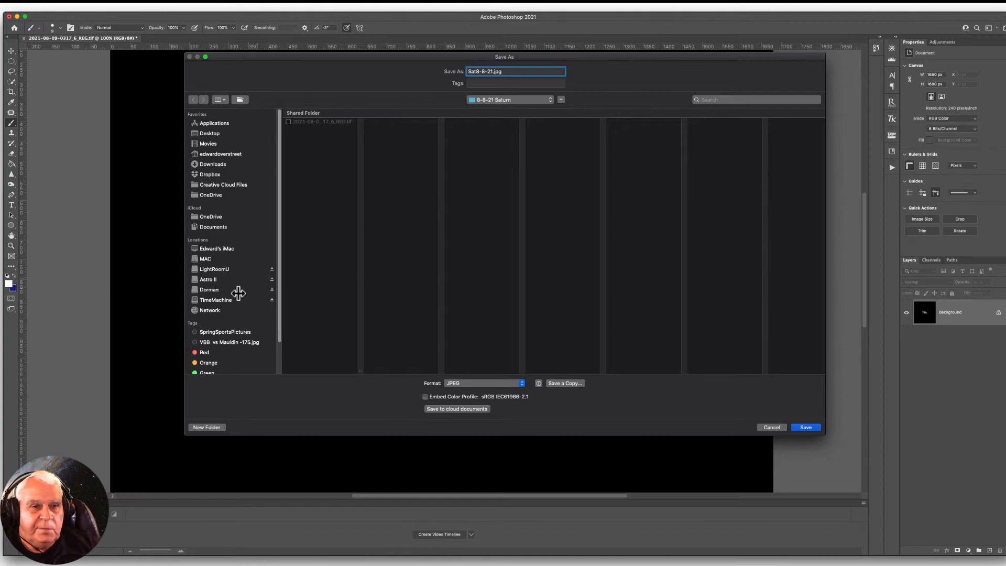
- Save the JPEG in the Planets folder on the Desktop at maximum quality 12 with the Baseline ("Standard") option
left_click(199, 132)
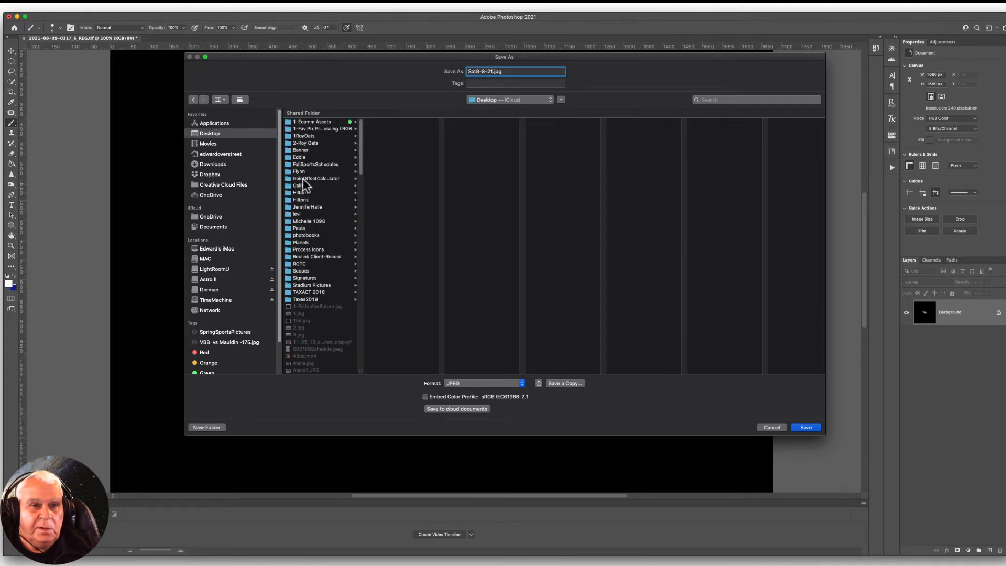
left_click(297, 242)
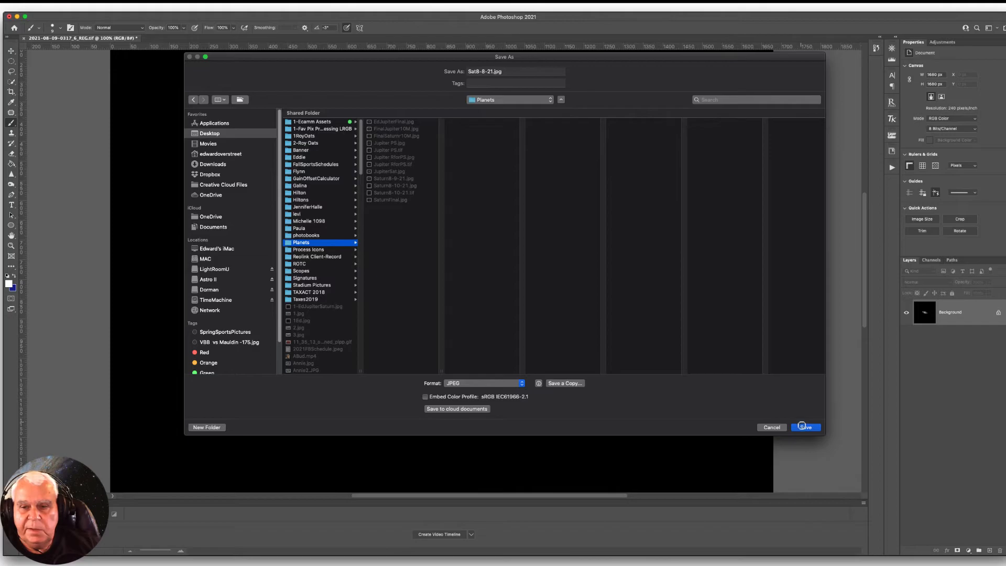
left_click(804, 428)
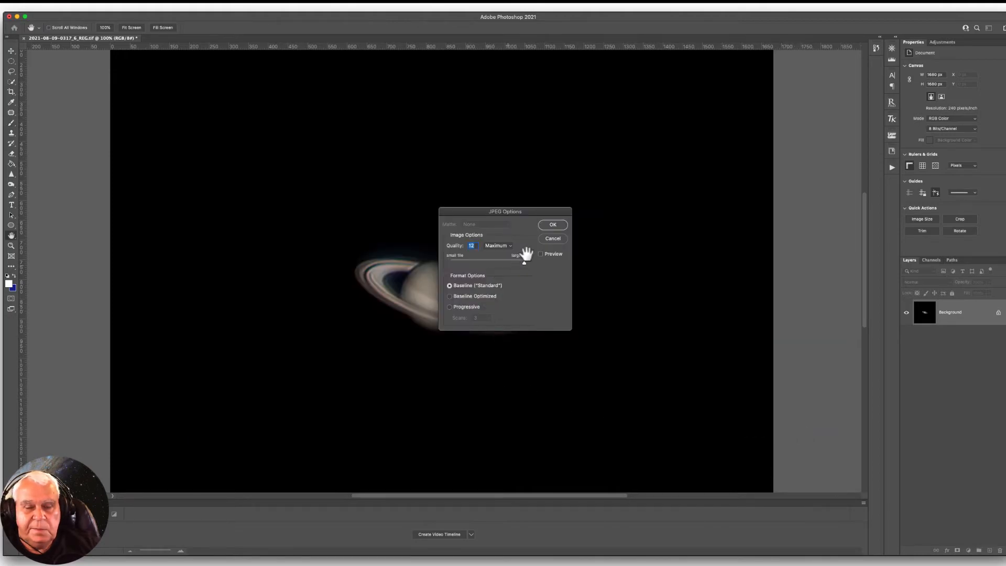
left_click(544, 225)
key("b")
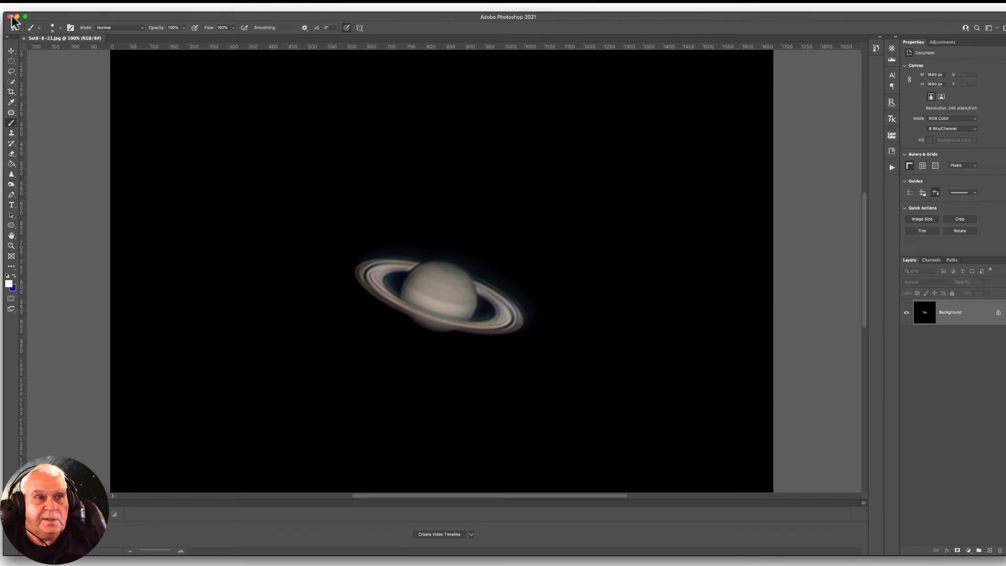
- Set up a Save for Web (Legacy) export of the Saturn image as a JPEG with the width set to 1200 px
left_click(62, 6)
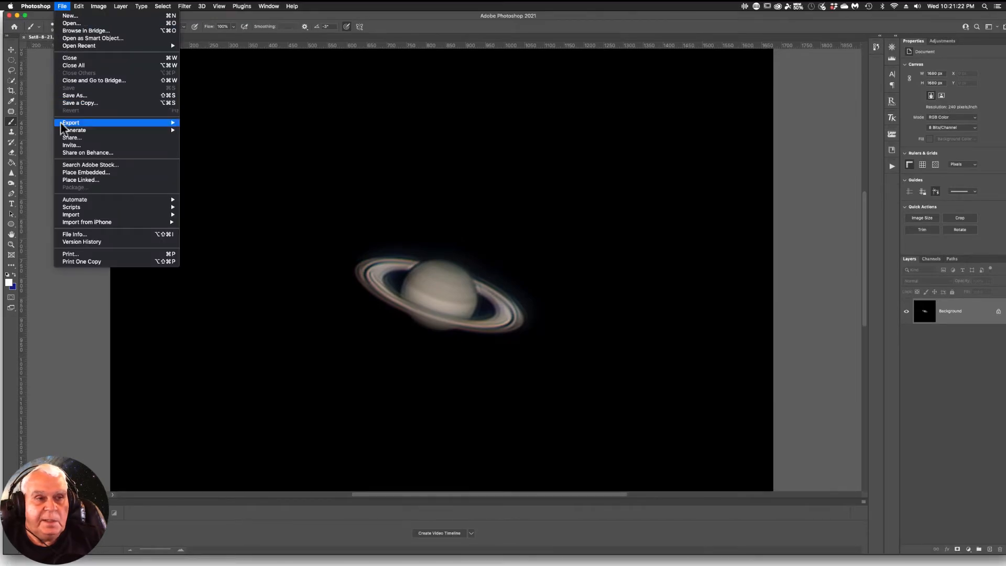
mouse_move(74, 202)
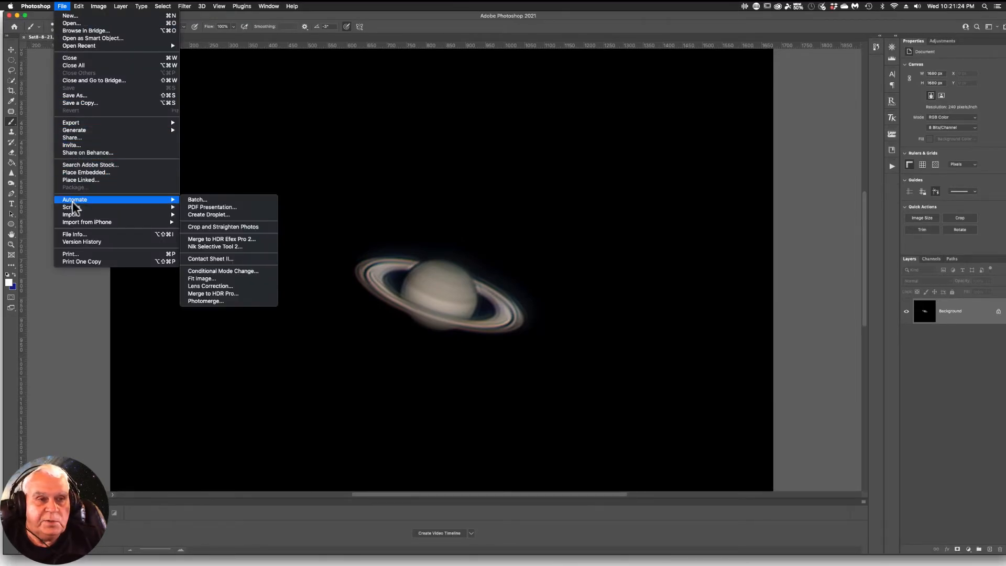
mouse_move(73, 125)
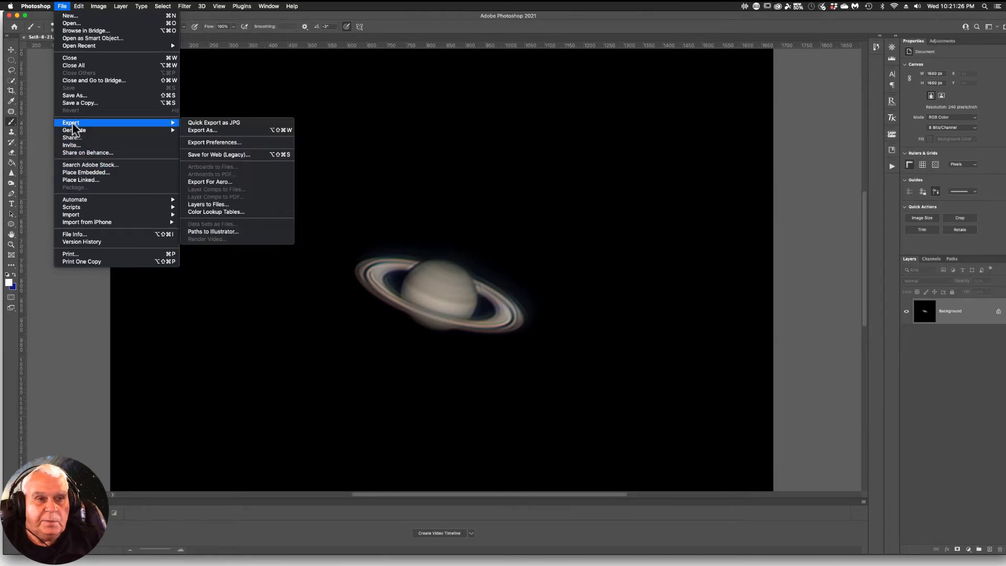
left_click(206, 155)
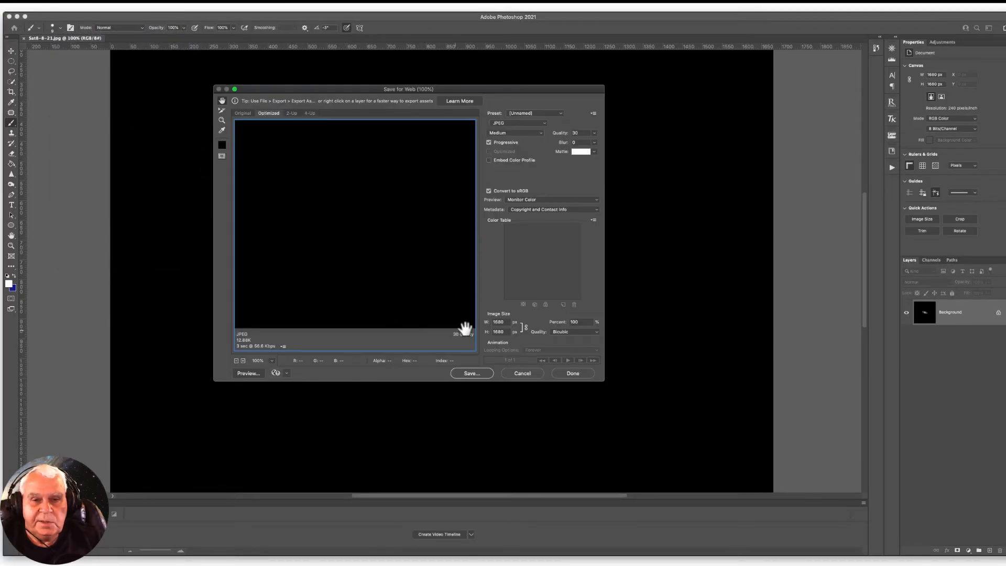
left_click(505, 322)
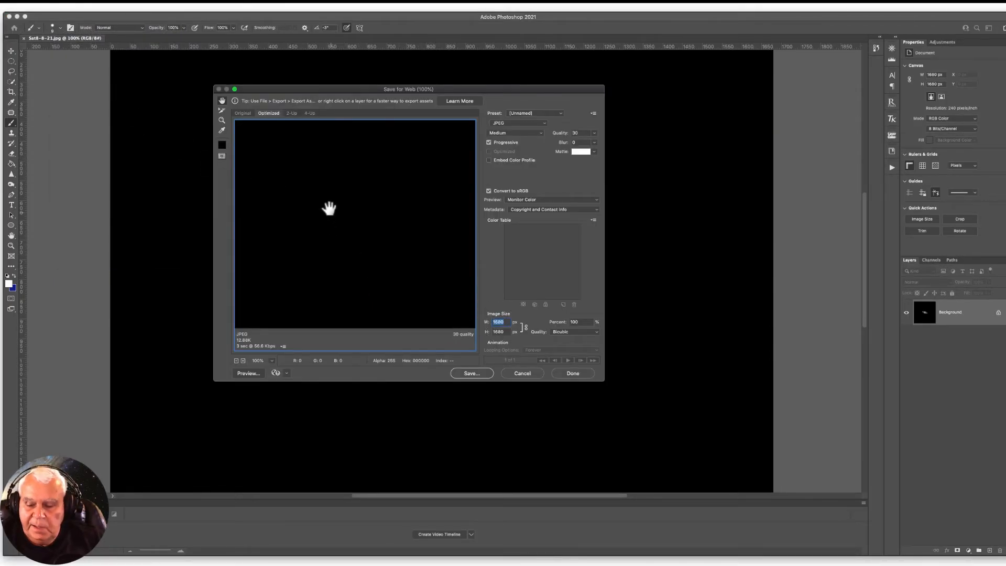
type("1200")
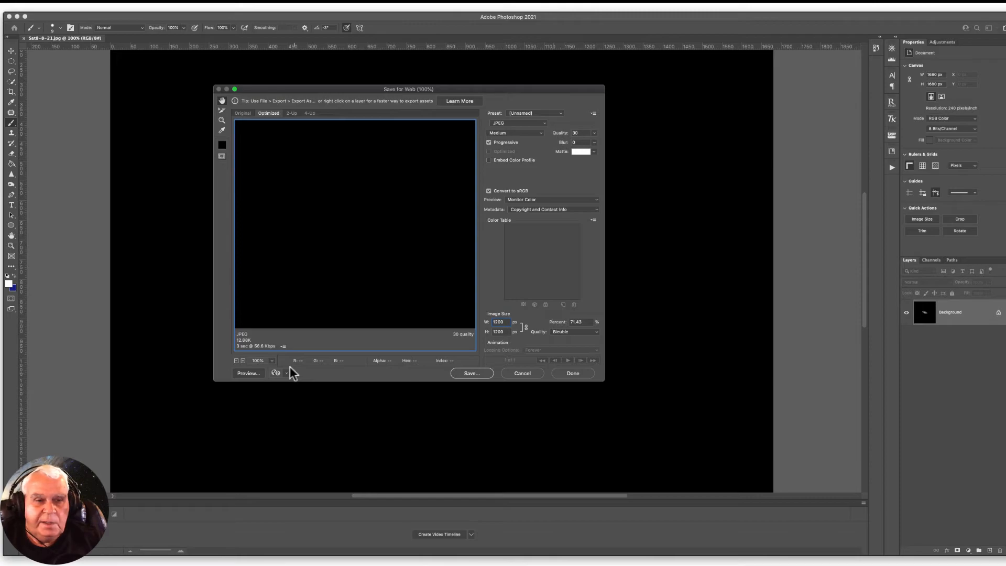
- Save the web version in the Planets folder under the file name Sat8-8-21Web.jpg
left_click(470, 373)
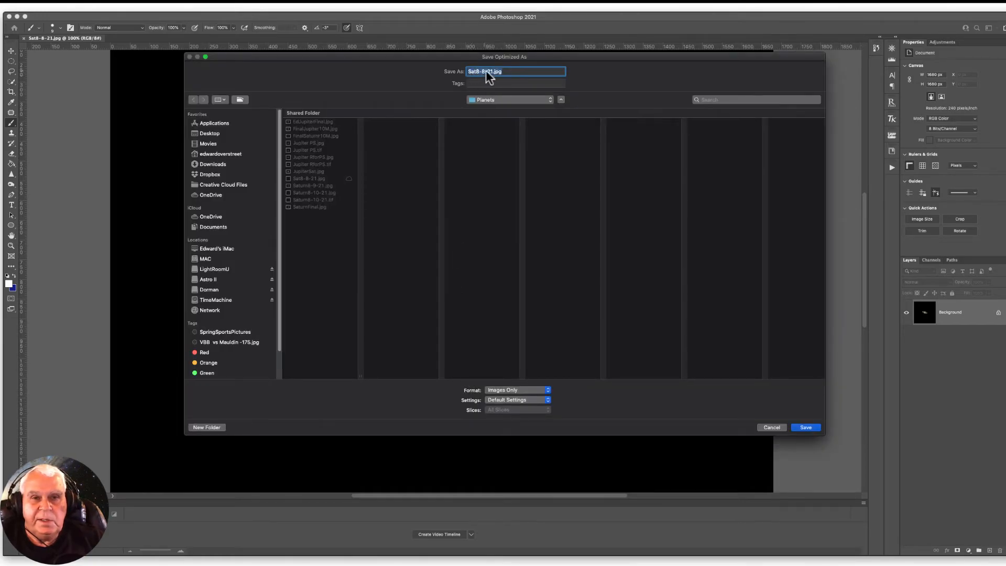
left_click(486, 72)
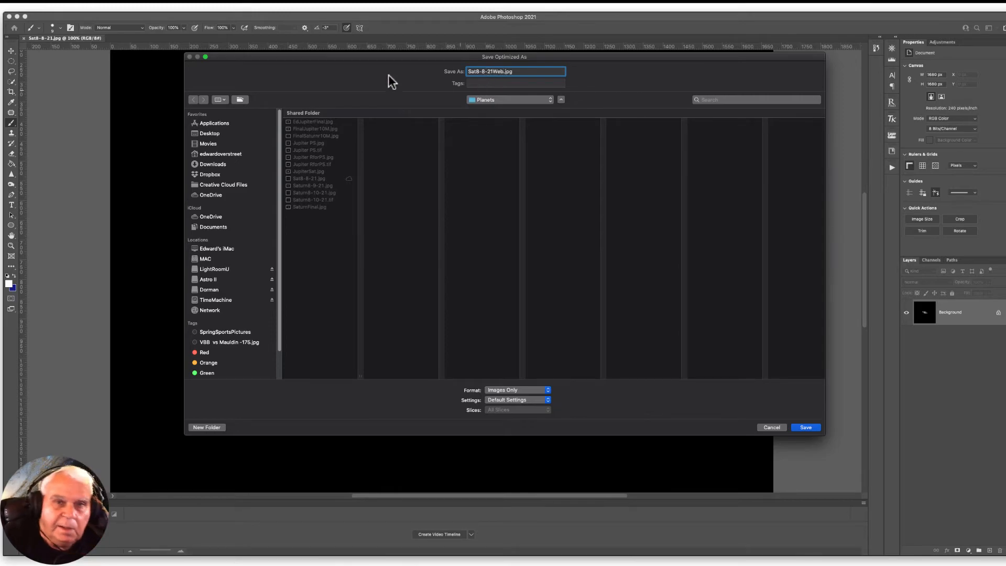
left_click(804, 427)
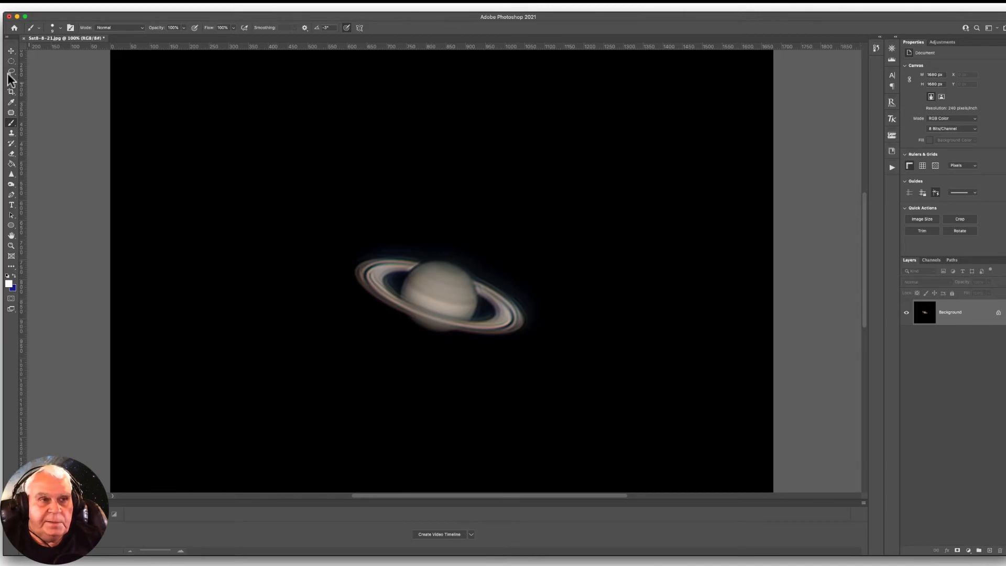
- Quit the program without saving the changes to Sat8-8-21.jpg
left_click(62, 6)
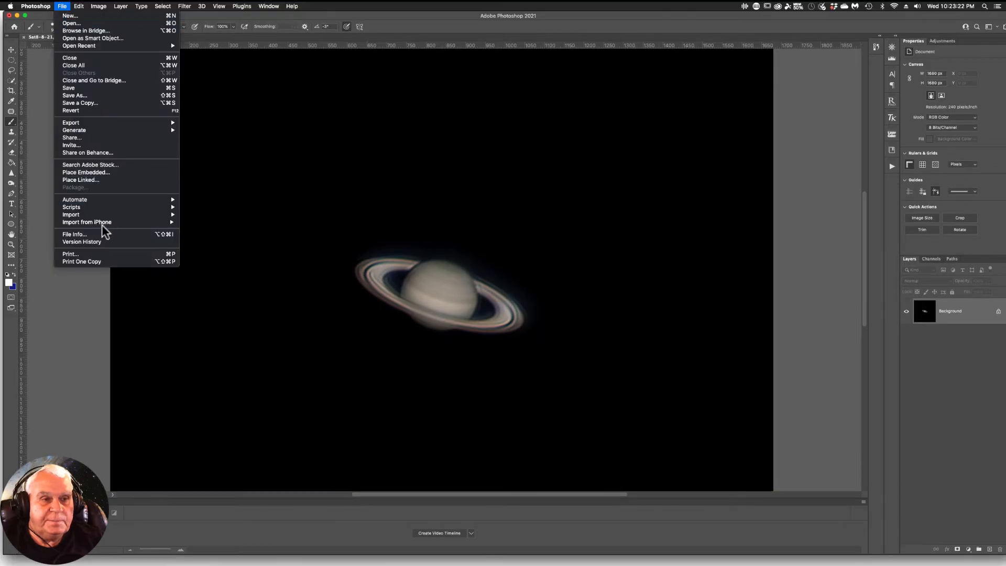
mouse_move(33, 6)
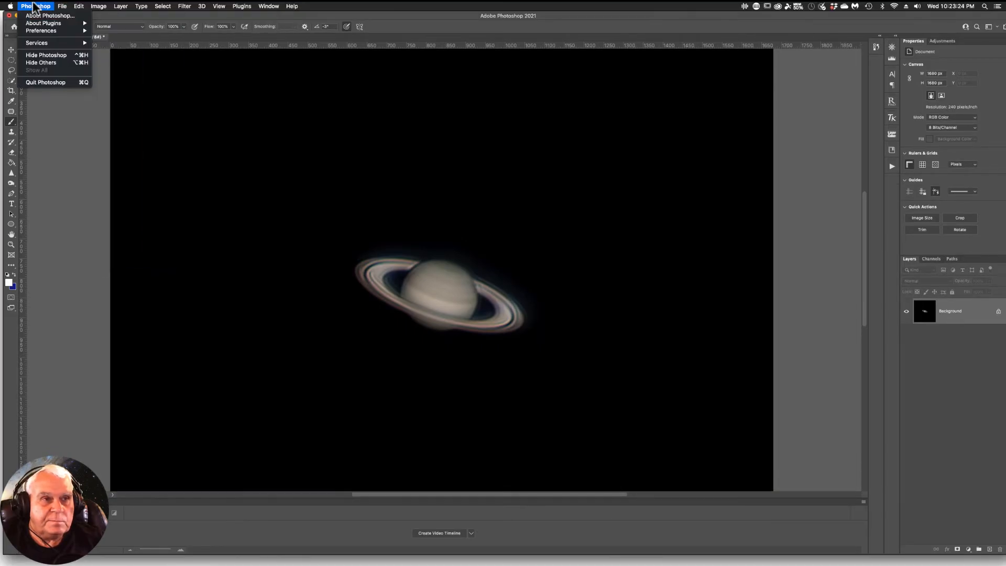
left_click(48, 82)
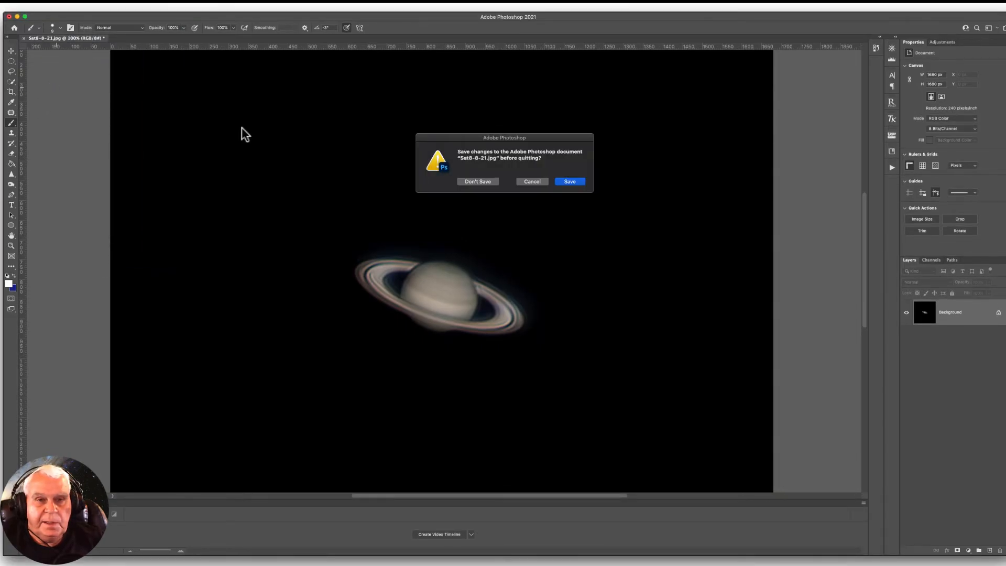
left_click(469, 181)
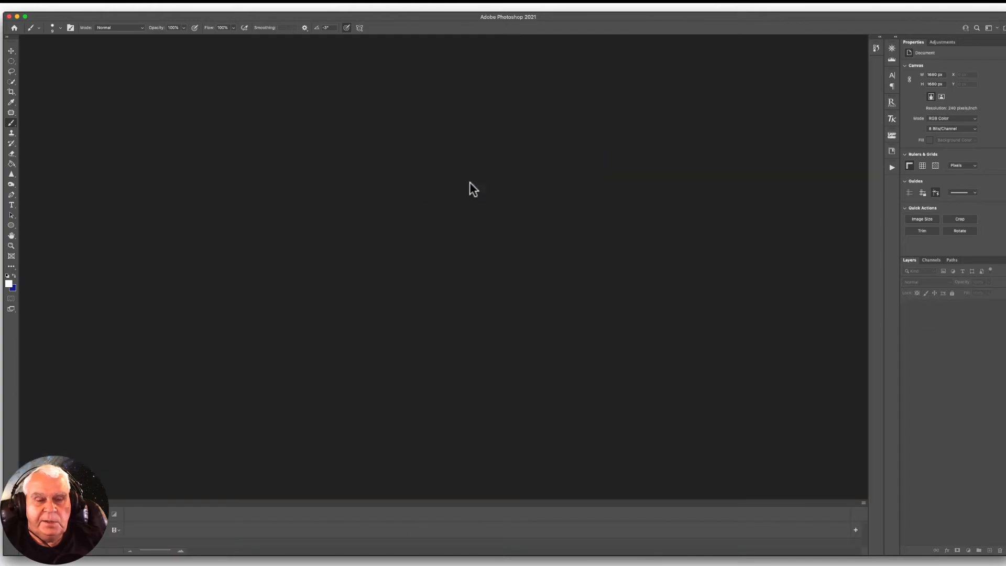